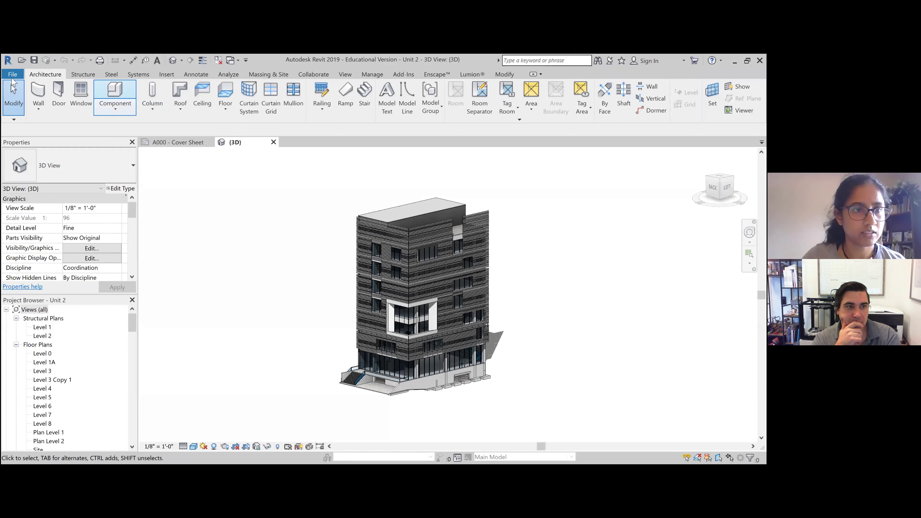
# Step: Create a new Project from the Structural Template
pyautogui.click(12, 74)
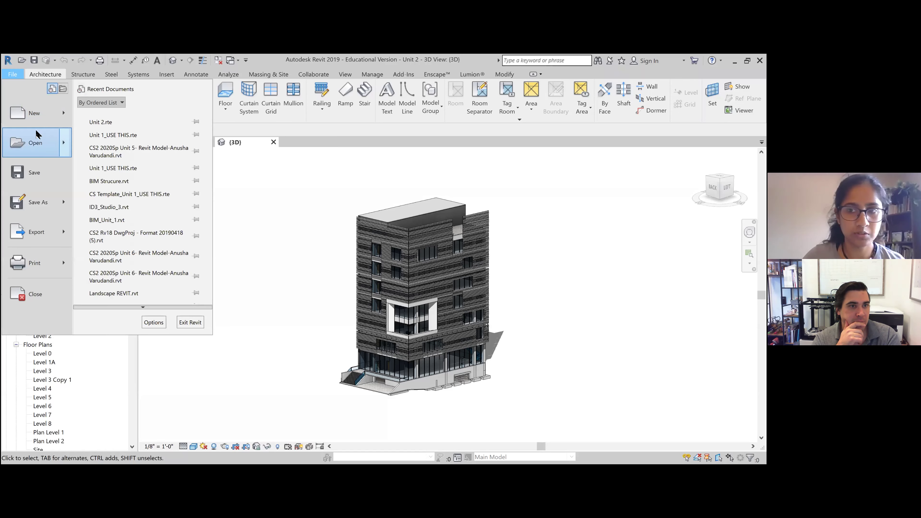
pyautogui.moveTo(43, 115)
pyautogui.click(113, 121)
pyautogui.click(313, 241)
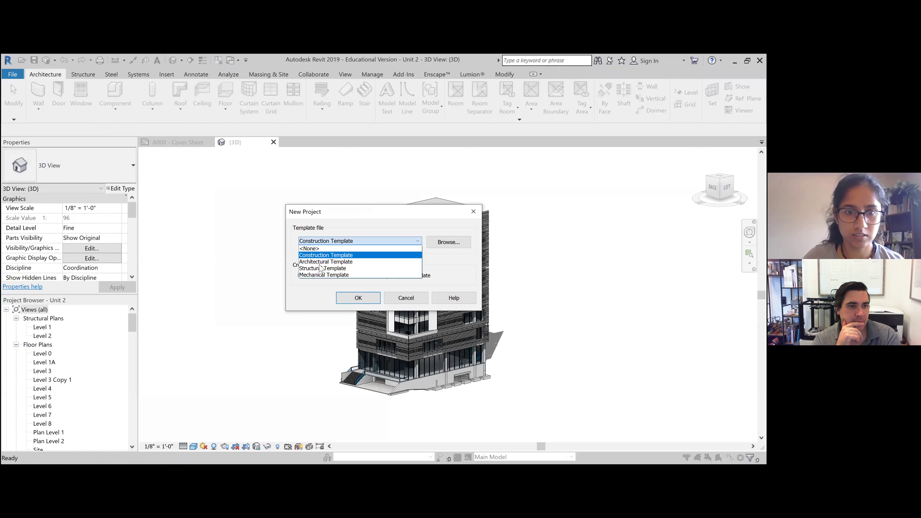
pyautogui.click(320, 268)
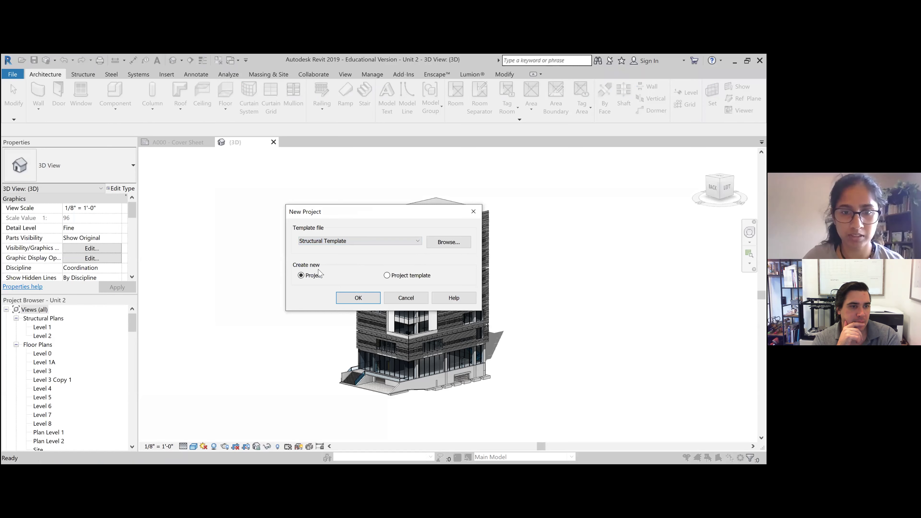
pyautogui.click(370, 301)
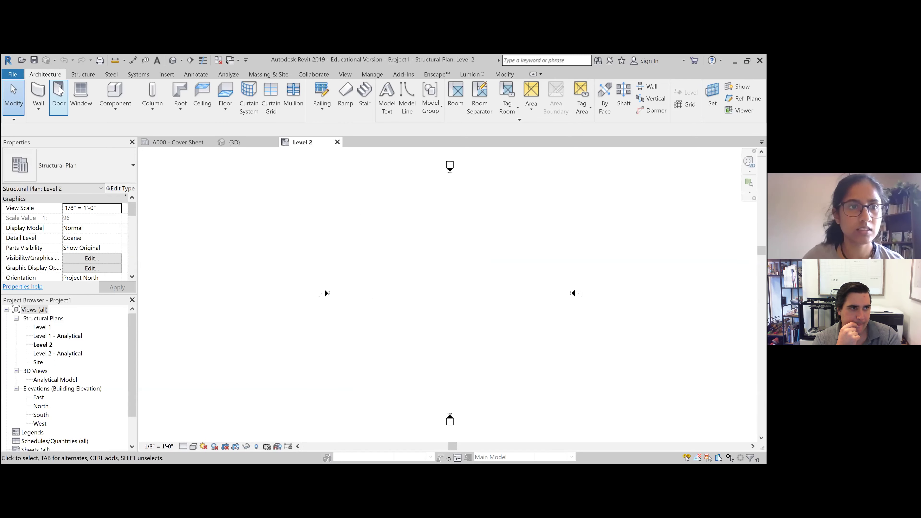
# Step: Close the Unit 2 {3D} view and the A000 - Cover Sheet, leaving Project1's Level 2 plan
pyautogui.click(167, 75)
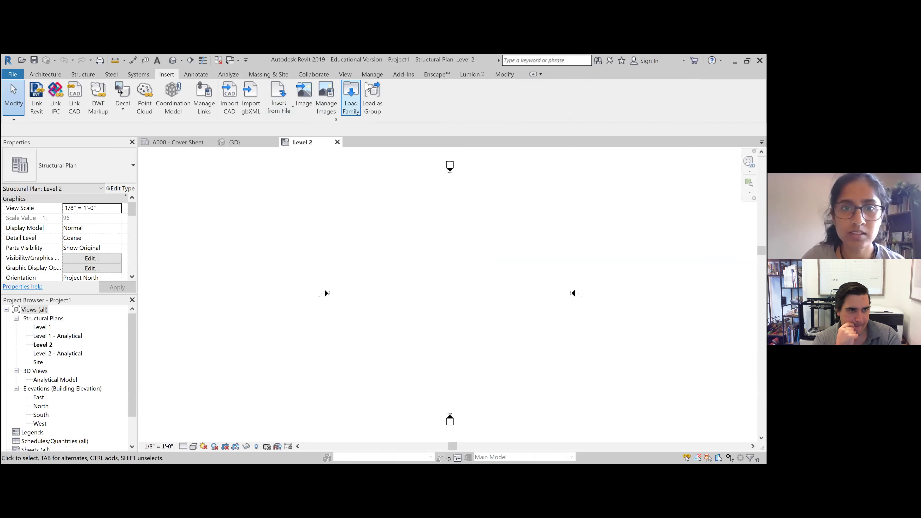
pyautogui.click(405, 75)
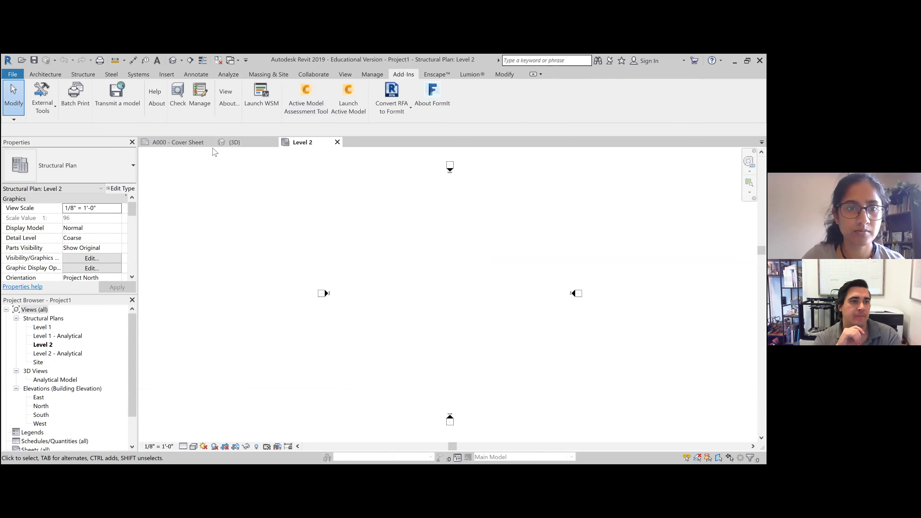
pyautogui.click(236, 143)
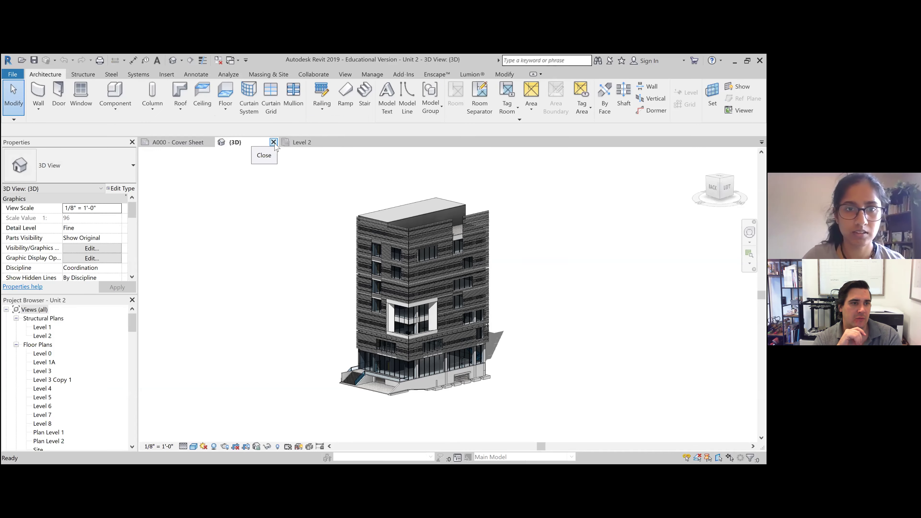
pyautogui.click(273, 142)
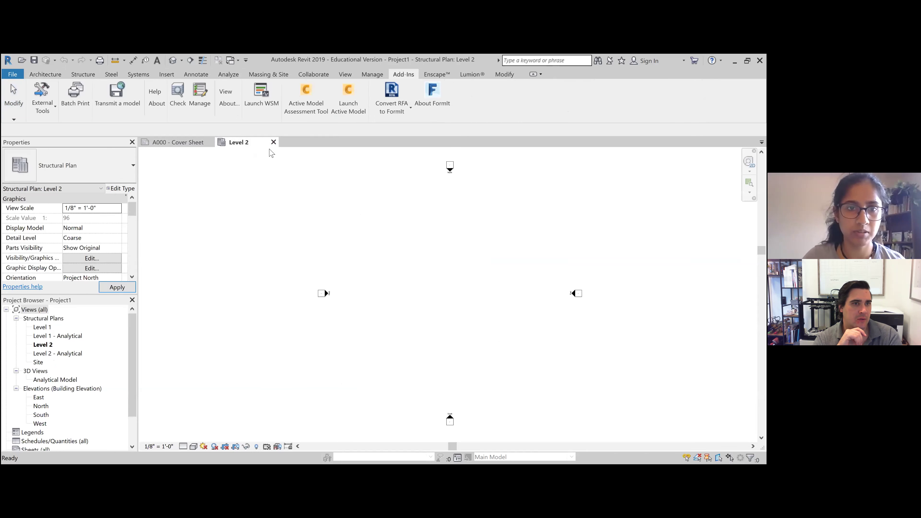
pyautogui.click(209, 142)
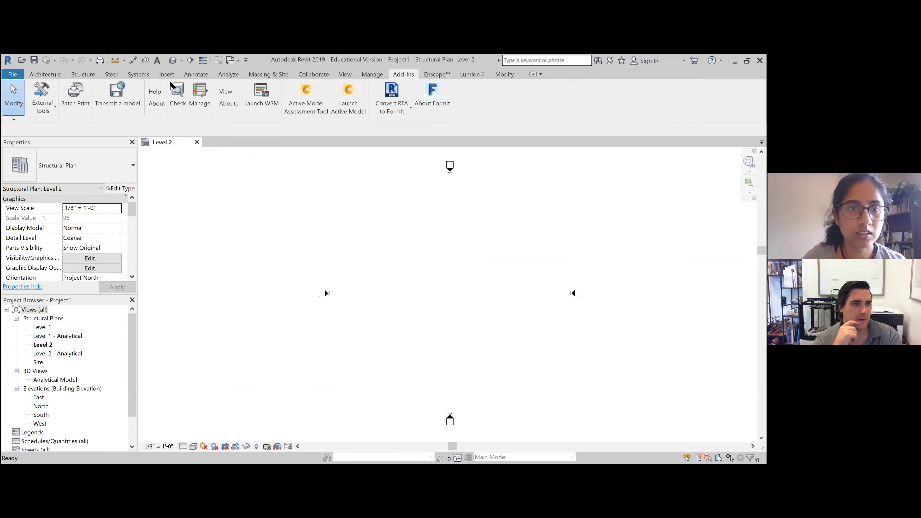
pyautogui.click(167, 74)
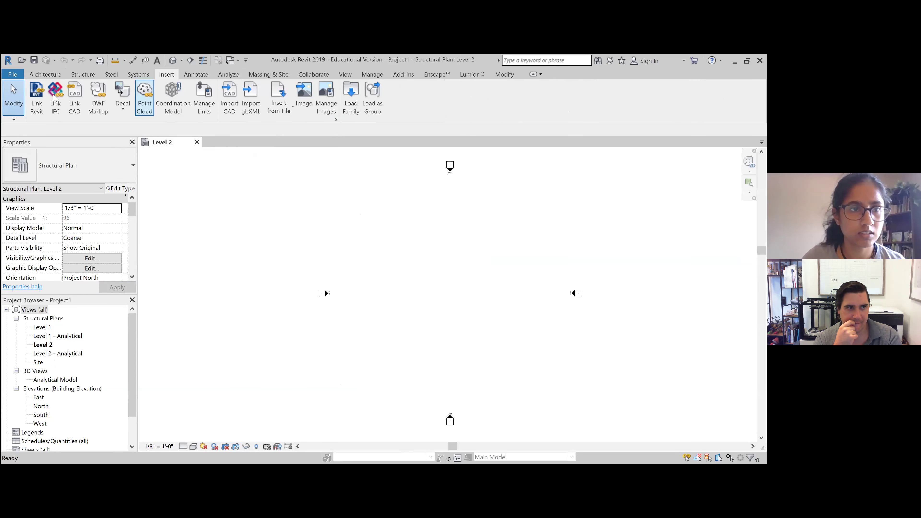
pyautogui.click(37, 105)
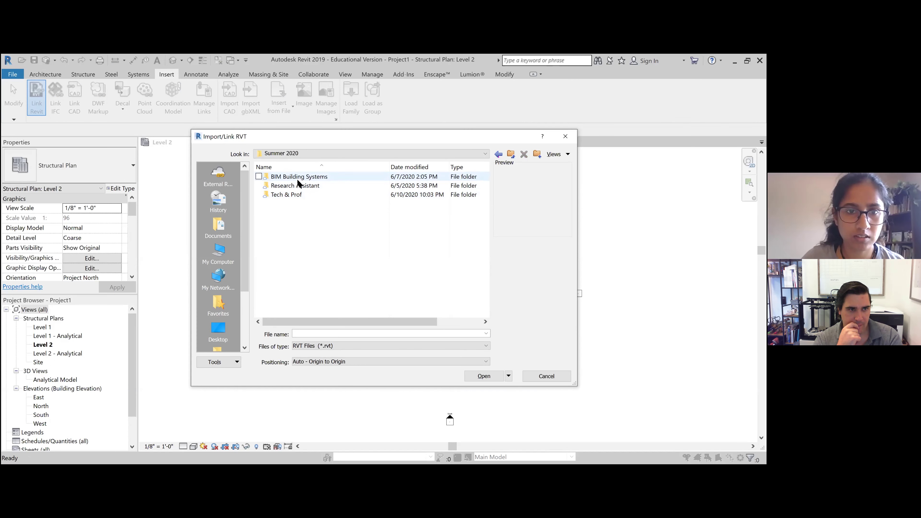
pyautogui.doubleClick(290, 177)
pyautogui.doubleClick(298, 185)
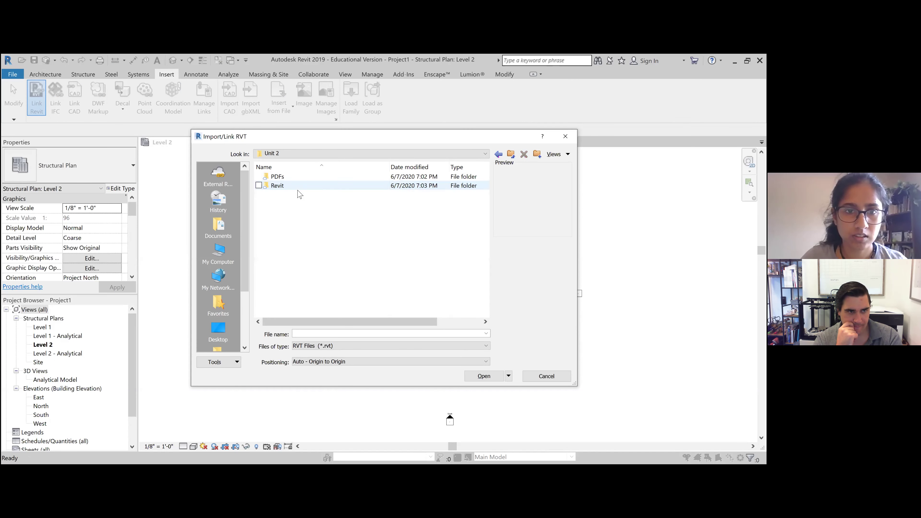
pyautogui.doubleClick(294, 187)
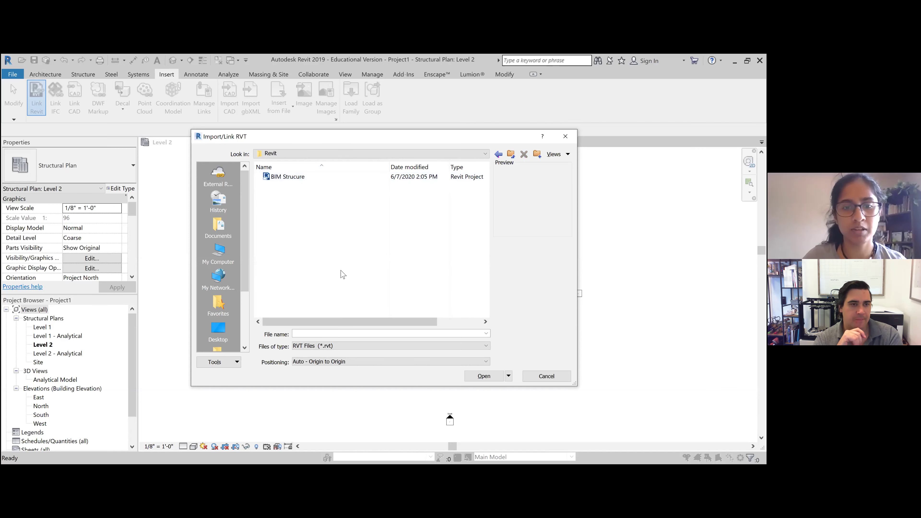
pyautogui.click(376, 346)
pyautogui.click(375, 352)
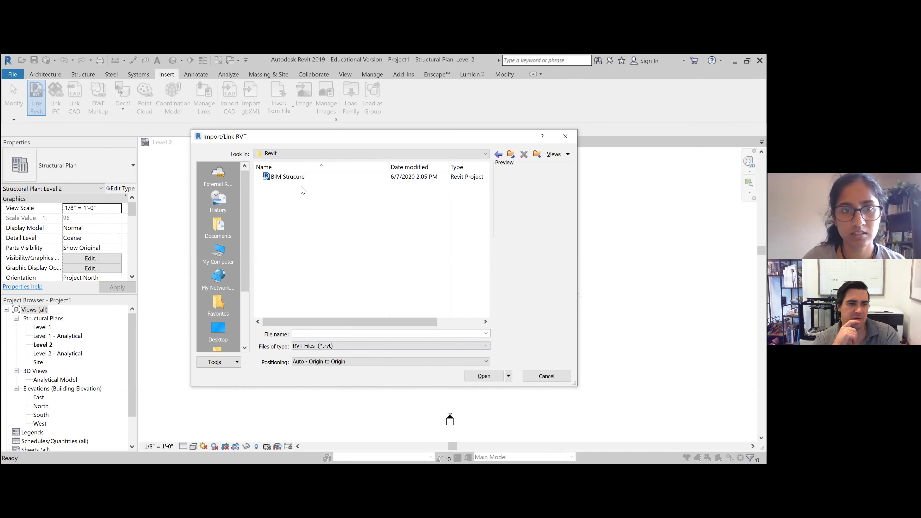
pyautogui.click(566, 138)
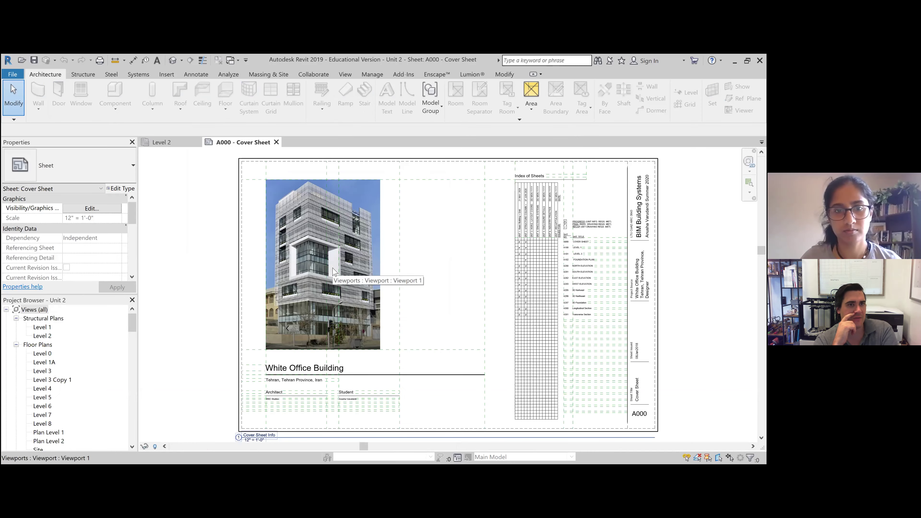
# Step: Return to Project1's Level 2 plan and bring up the File menu
pyautogui.click(276, 143)
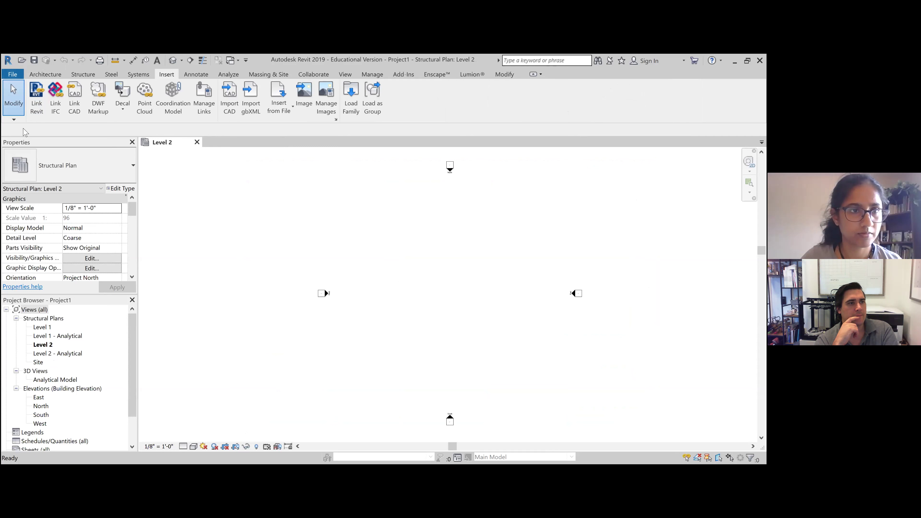
pyautogui.click(12, 74)
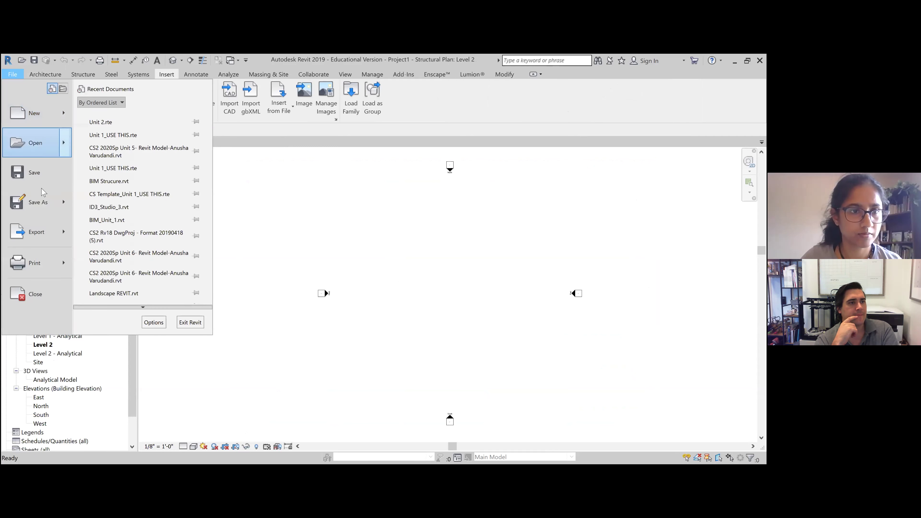
# Step: Start another new project and browse for a template in the Google Drive LTU folder
pyautogui.click(47, 125)
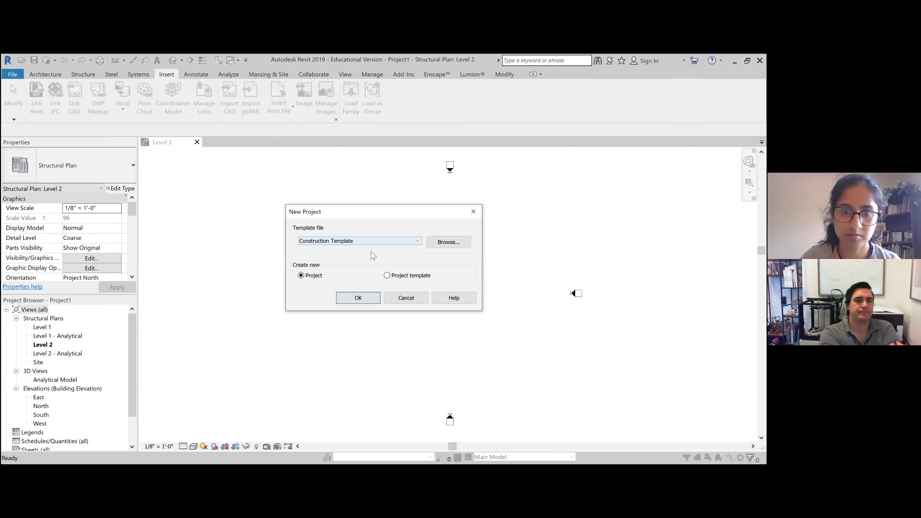
pyautogui.click(441, 243)
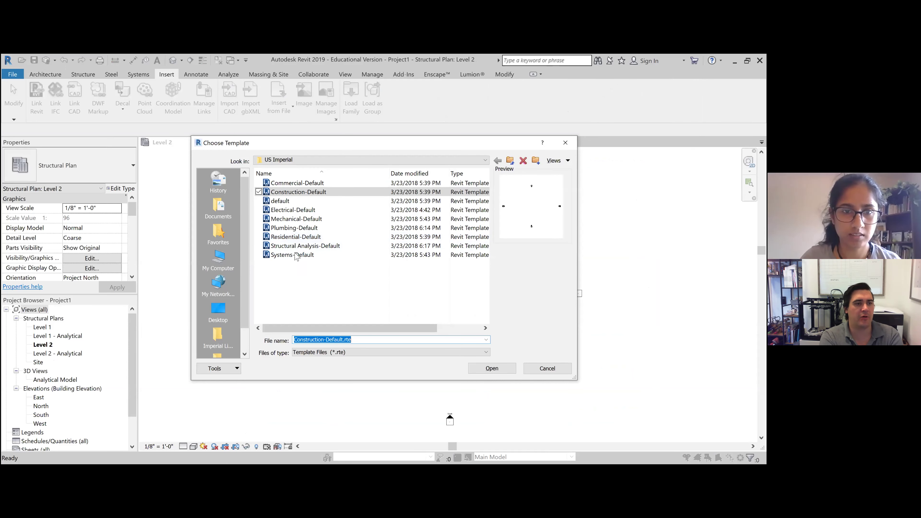
pyautogui.click(330, 160)
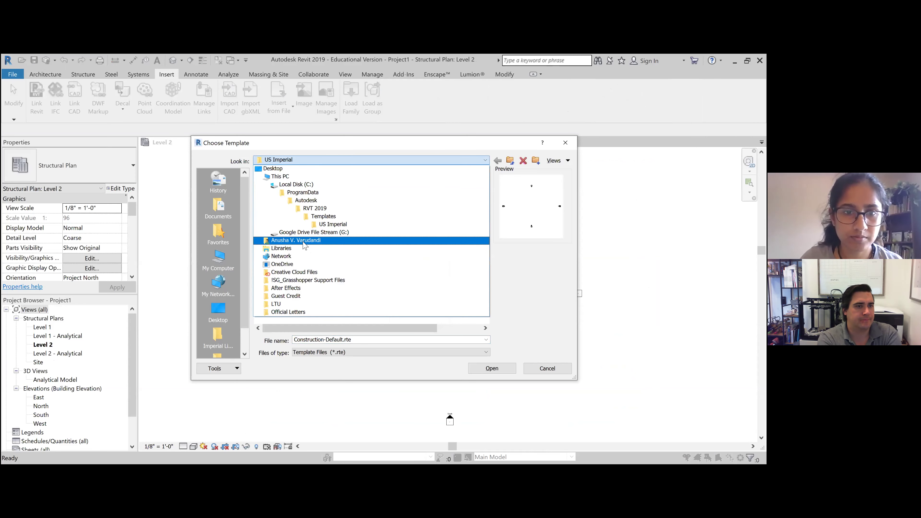
pyautogui.click(305, 232)
pyautogui.doubleClick(287, 183)
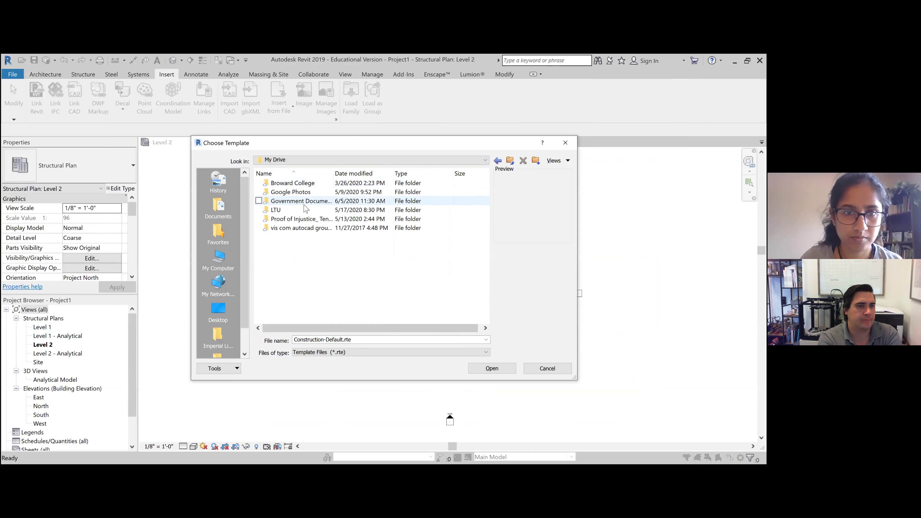
pyautogui.click(300, 212)
pyautogui.doubleClick(301, 211)
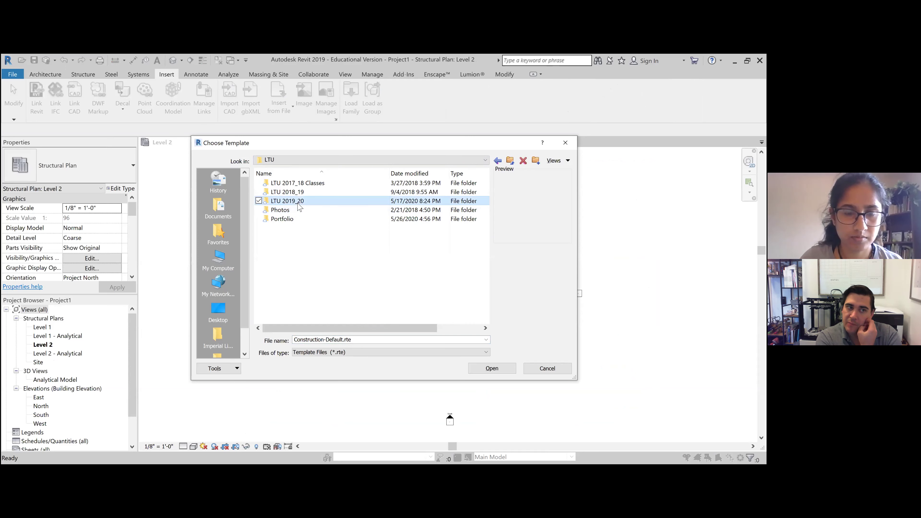
# Step: Choose Unit 2.rte from LTU 2019_20 > Summer 2020 > BIM Building Systems > Unit 2 > Revit
pyautogui.doubleClick(295, 200)
pyautogui.doubleClick(300, 211)
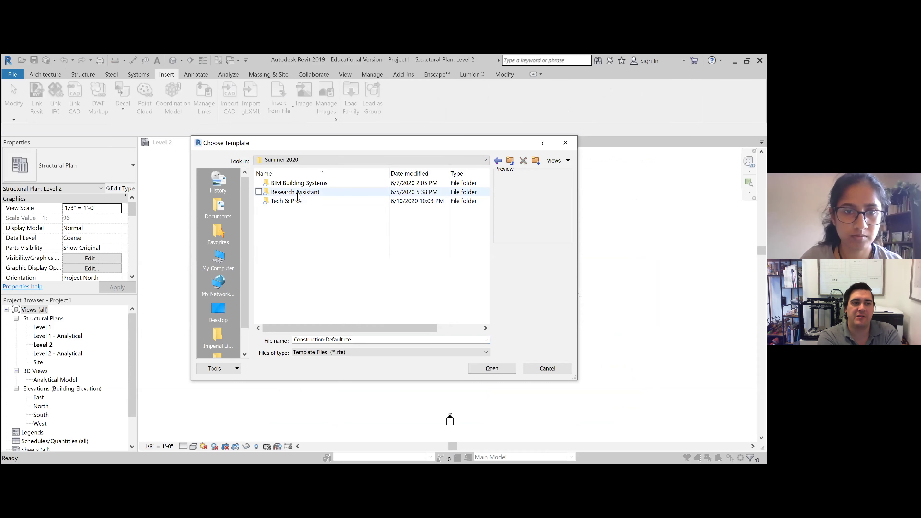
pyautogui.click(299, 185)
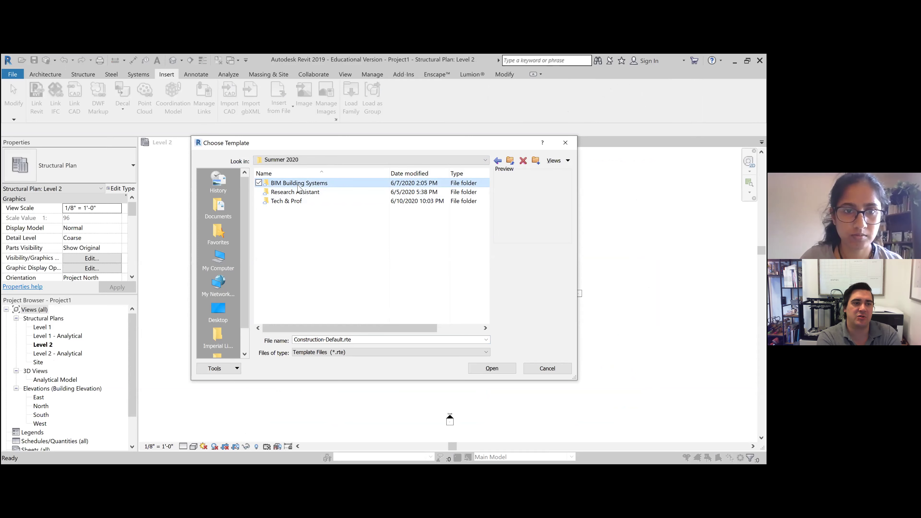
pyautogui.doubleClick(344, 183)
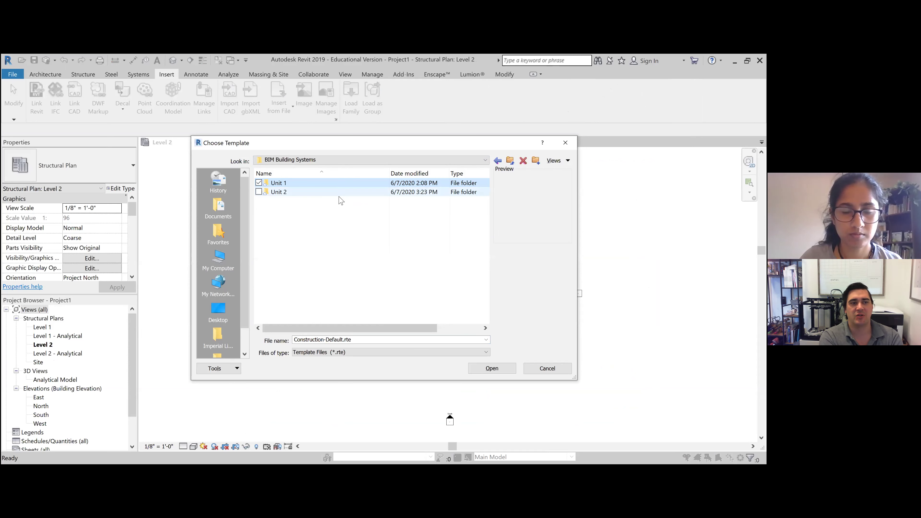
pyautogui.doubleClick(336, 192)
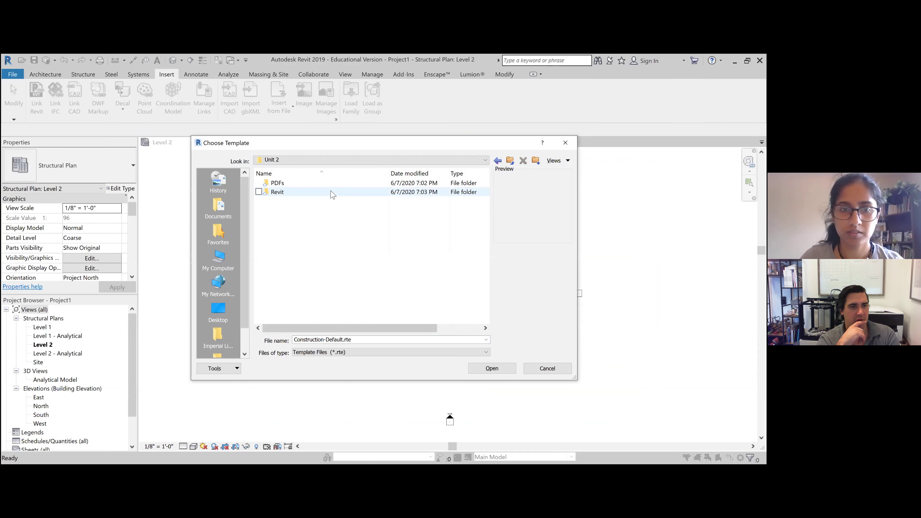
pyautogui.doubleClick(332, 192)
pyautogui.click(280, 183)
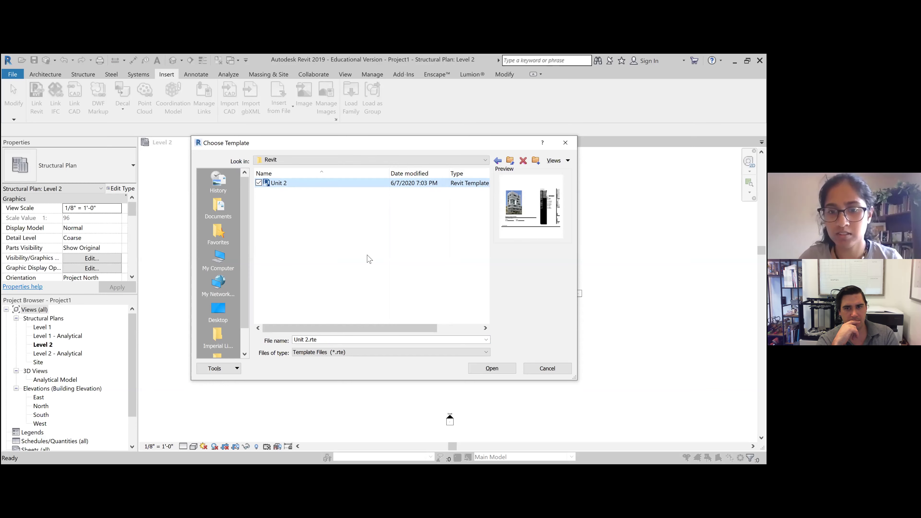
pyautogui.click(491, 370)
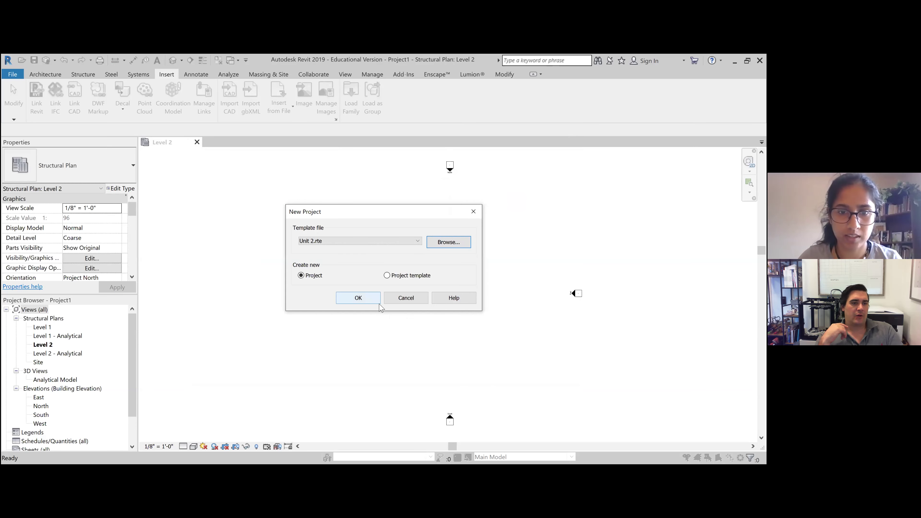
# Step: Create the project from Unit 2.rte and save it as 'BIM Builing (NEW)'
pyautogui.click(374, 302)
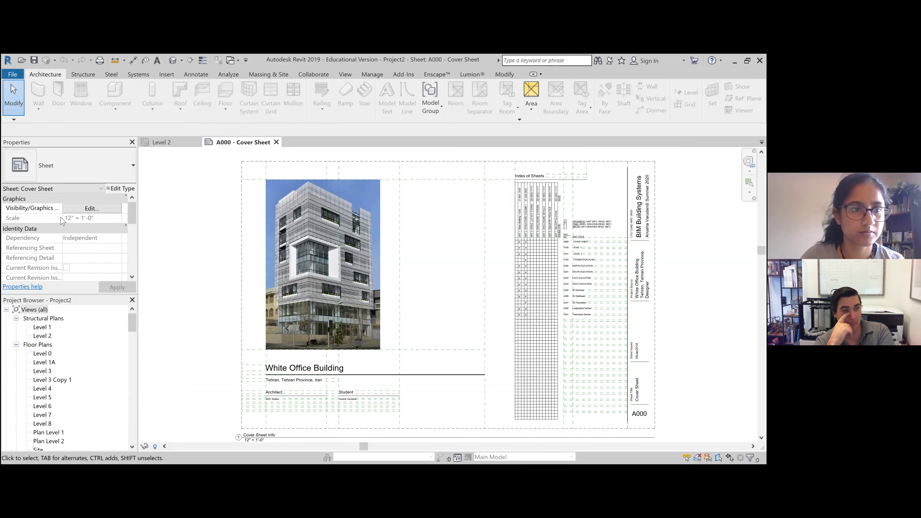
pyautogui.click(12, 76)
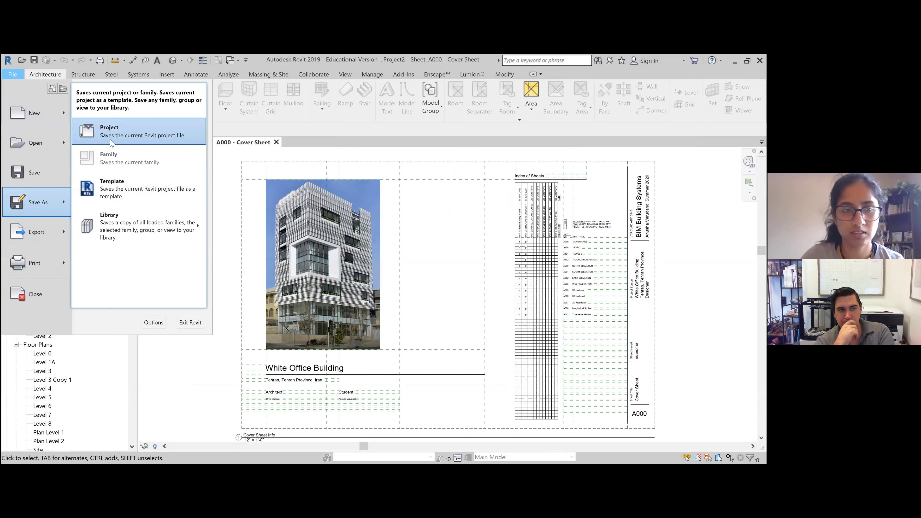
pyautogui.click(111, 141)
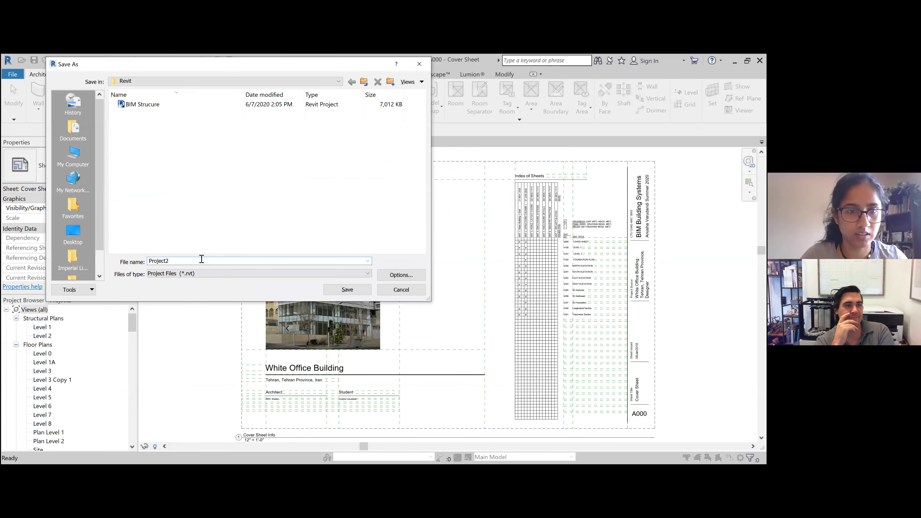
pyautogui.write('Struct')
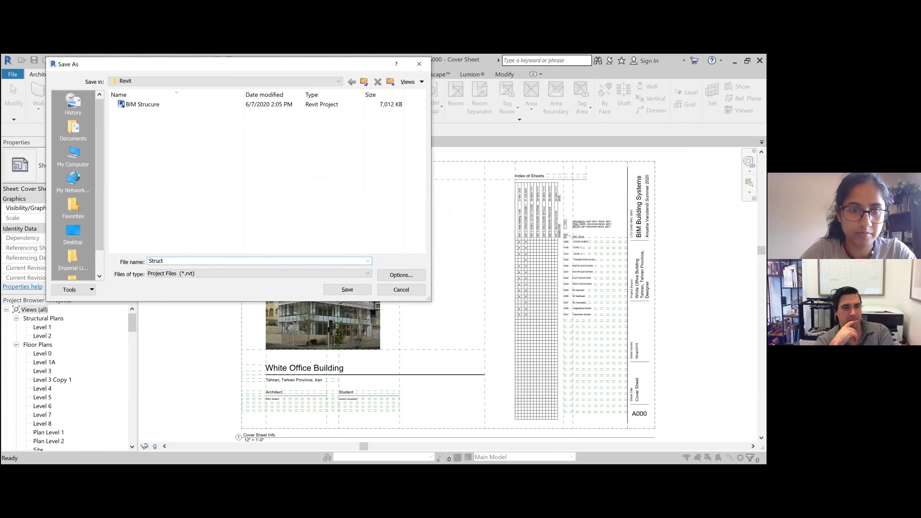
pyautogui.press('BackSpace')
pyautogui.press('BackSpace')
pyautogui.press('BackSpace')
pyautogui.press('BackSpace')
pyautogui.press('BackSpace')
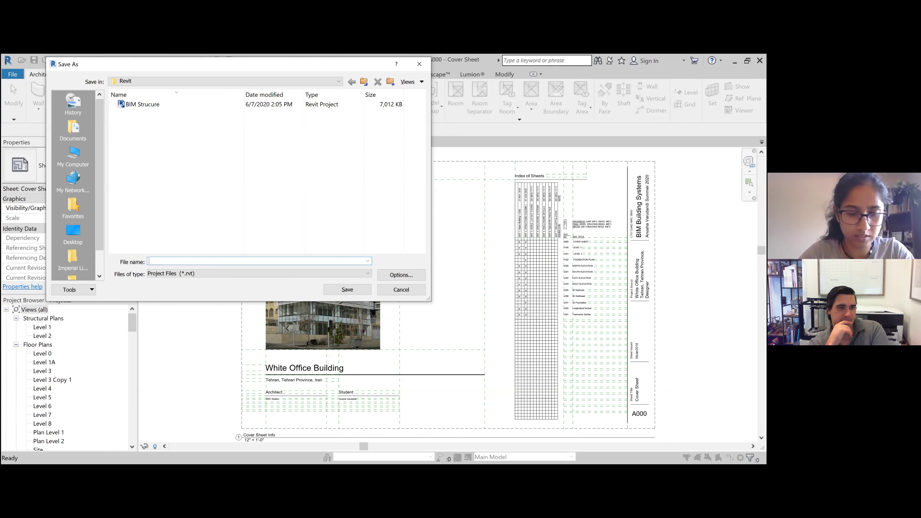
pyautogui.write('BIM ')
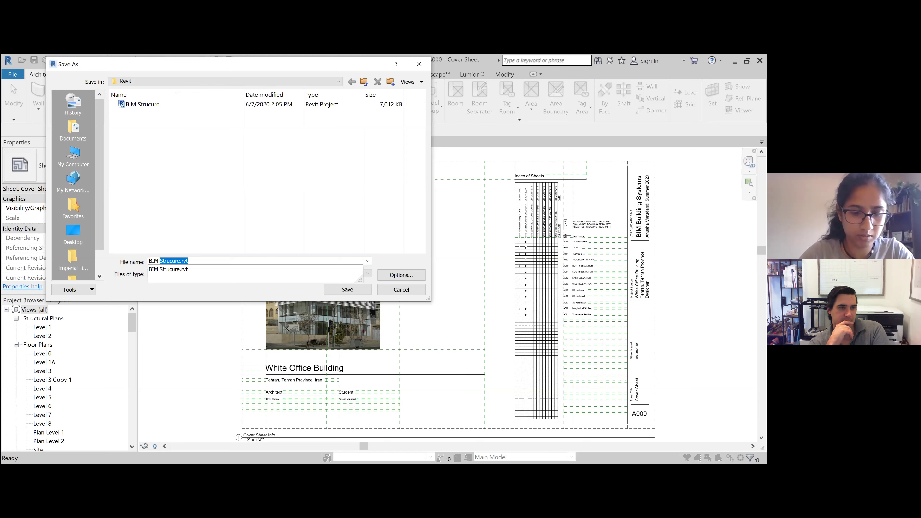
pyautogui.write('V')
pyautogui.press('BackSpace')
pyautogui.write('Bui')
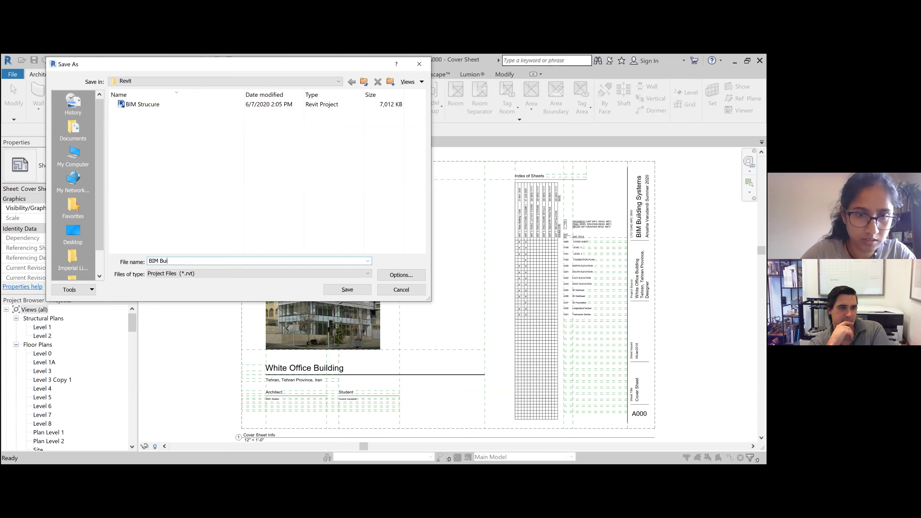
pyautogui.write('kdiing (NEW')
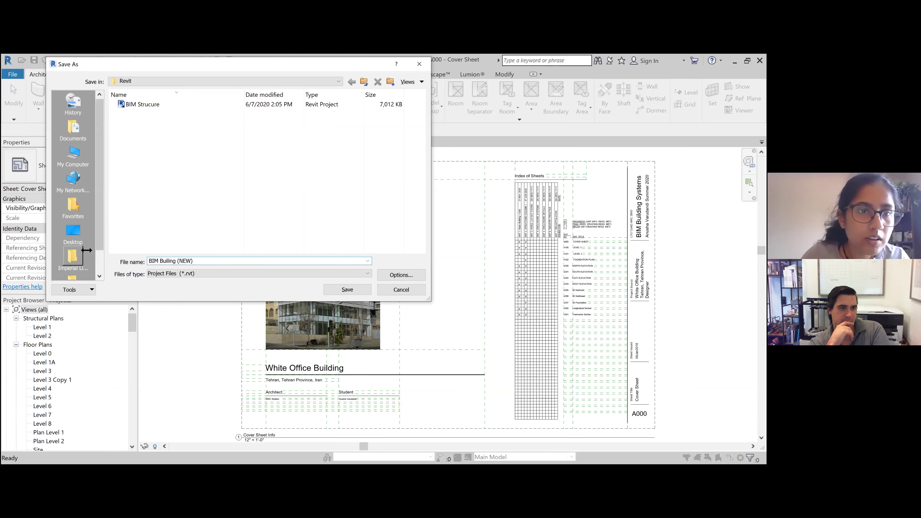
pyautogui.click(346, 290)
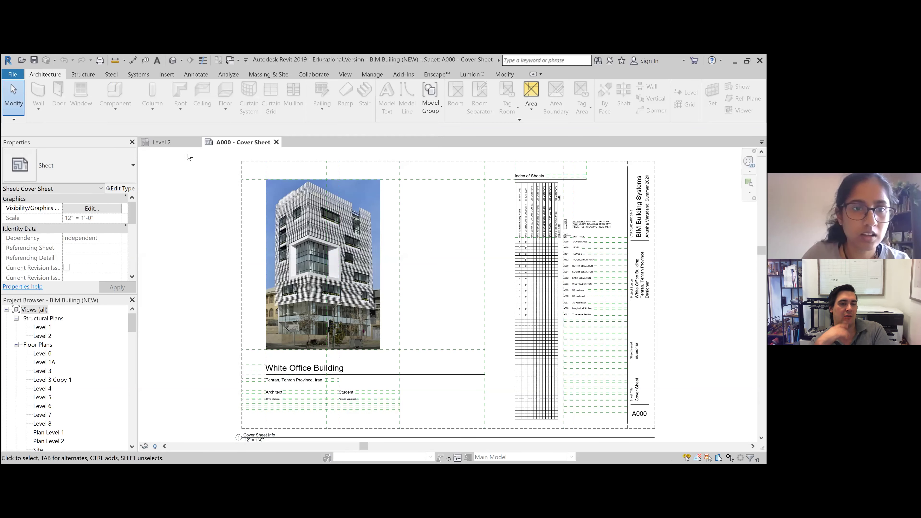
# Step: Close the cover sheet, link BIM Builing (NEW).rvt into Project1, and open Level 1
pyautogui.click(198, 145)
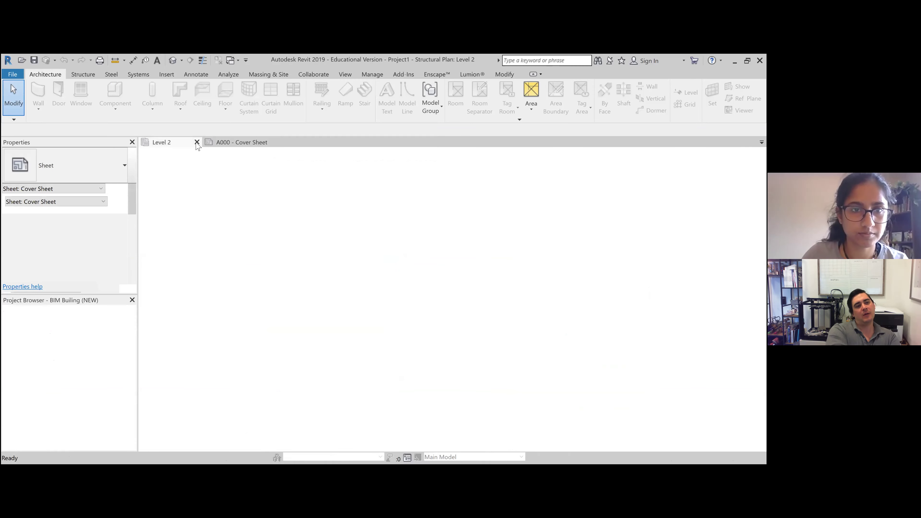
pyautogui.click(228, 145)
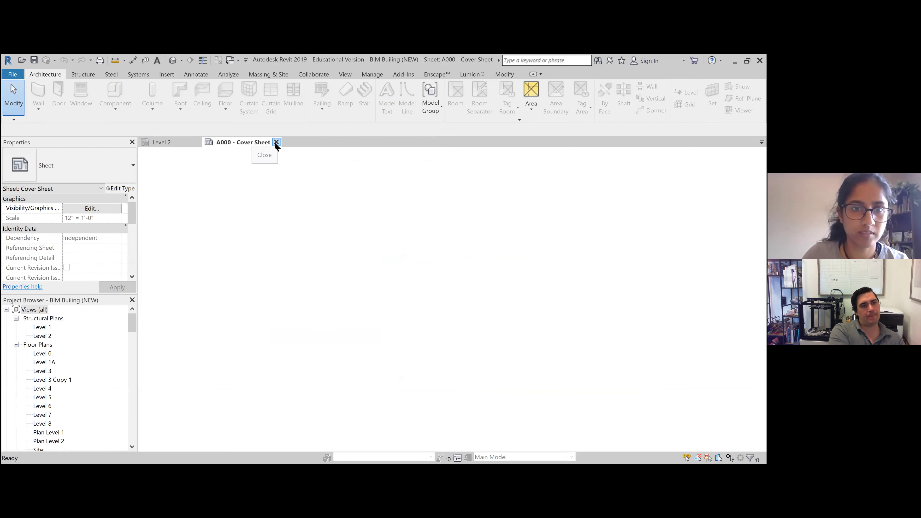
pyautogui.click(192, 144)
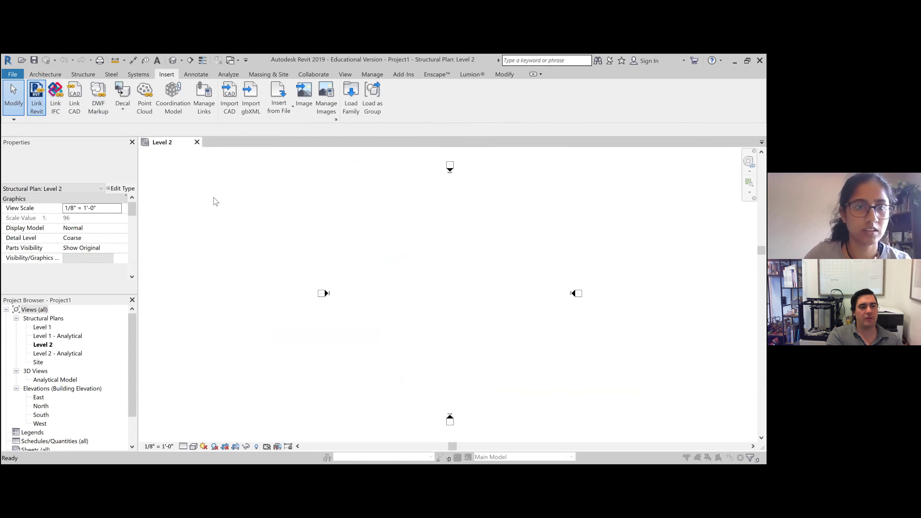
pyautogui.click(291, 177)
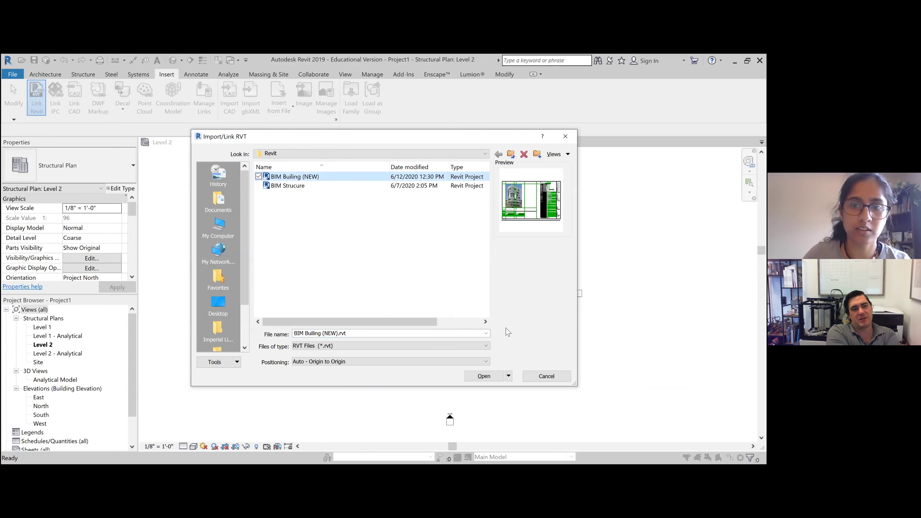
pyautogui.click(494, 379)
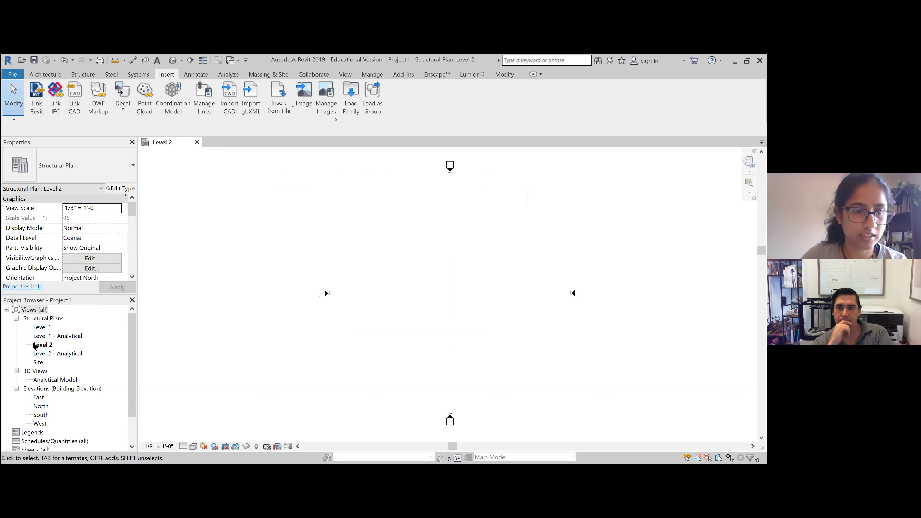
pyautogui.doubleClick(45, 328)
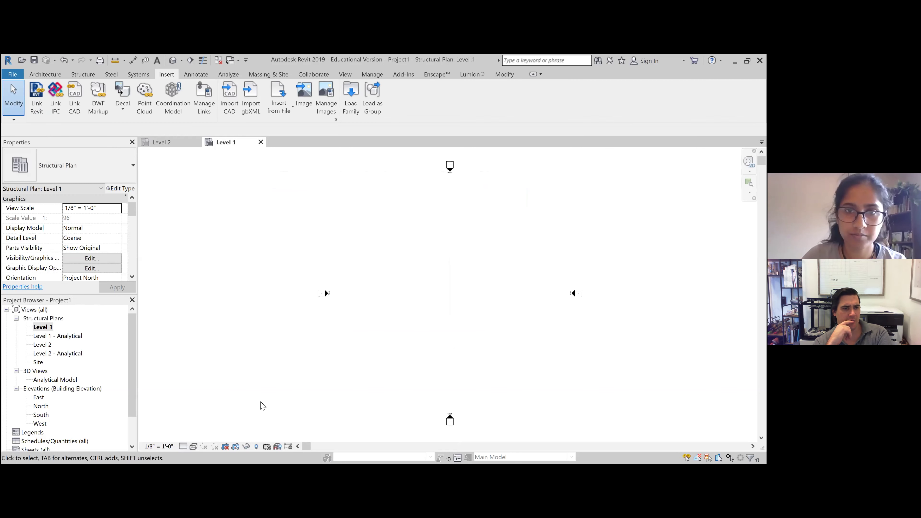
pyautogui.scroll(-2, 301, 265)
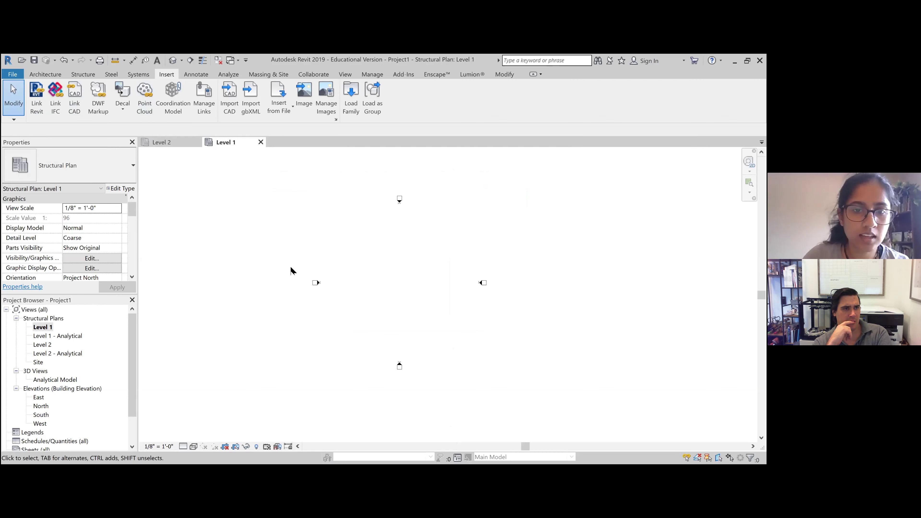
# Step: Open the Level 2 - Analytical plan and a 3D view of the linked building
pyautogui.doubleClick(64, 354)
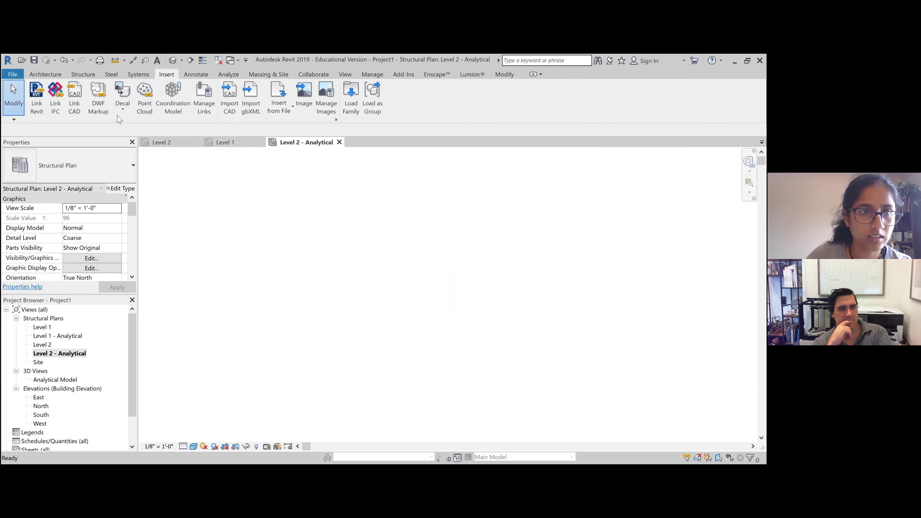
pyautogui.click(171, 58)
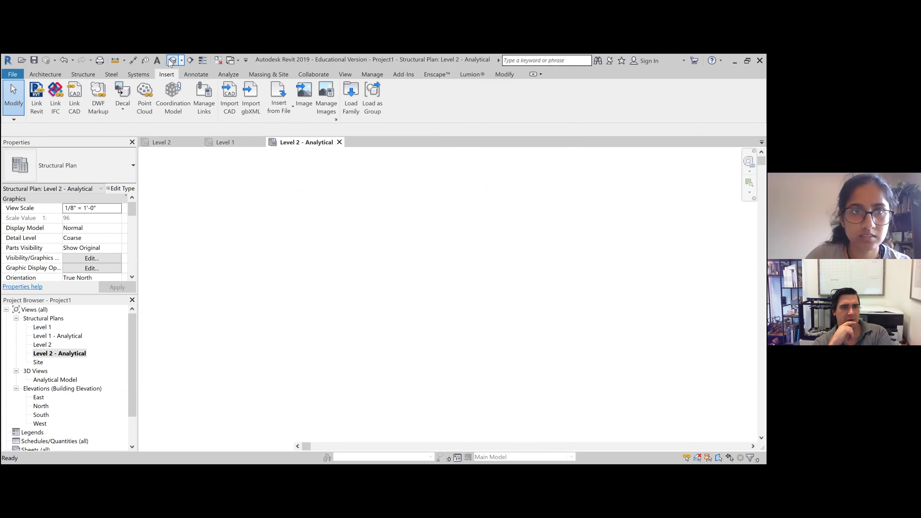
pyautogui.scroll(-2, 363, 272)
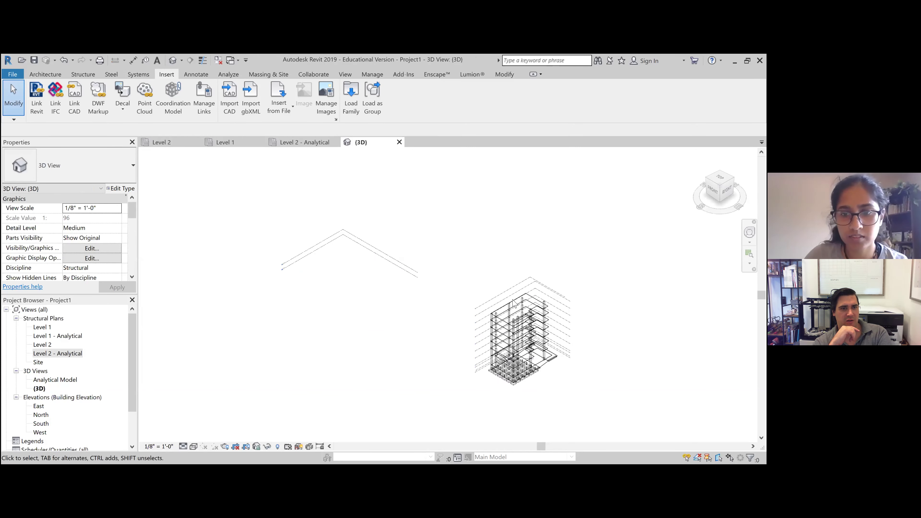
pyautogui.scroll(4, 508, 374)
pyautogui.scroll(3, 490, 377)
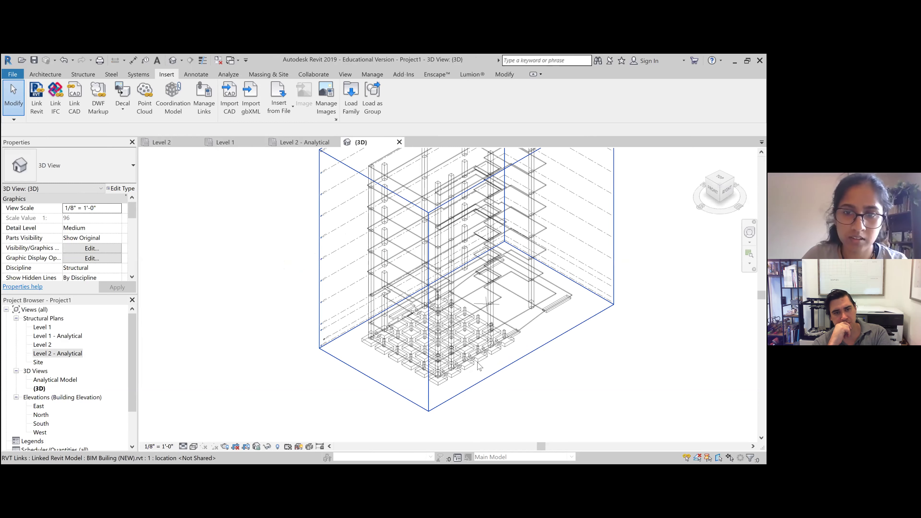
pyautogui.click(224, 143)
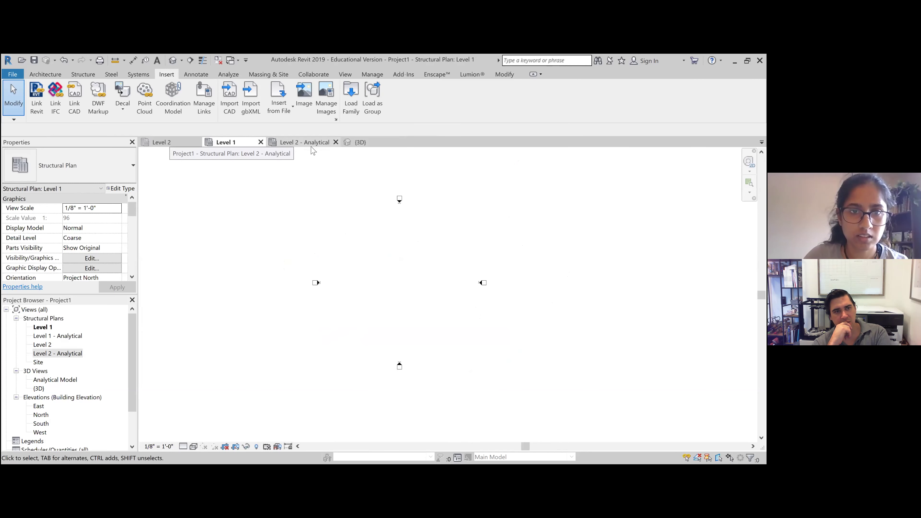
# Step: Save the structural project as 'BIM Buildign Structure (NEW)'
pyautogui.click(34, 60)
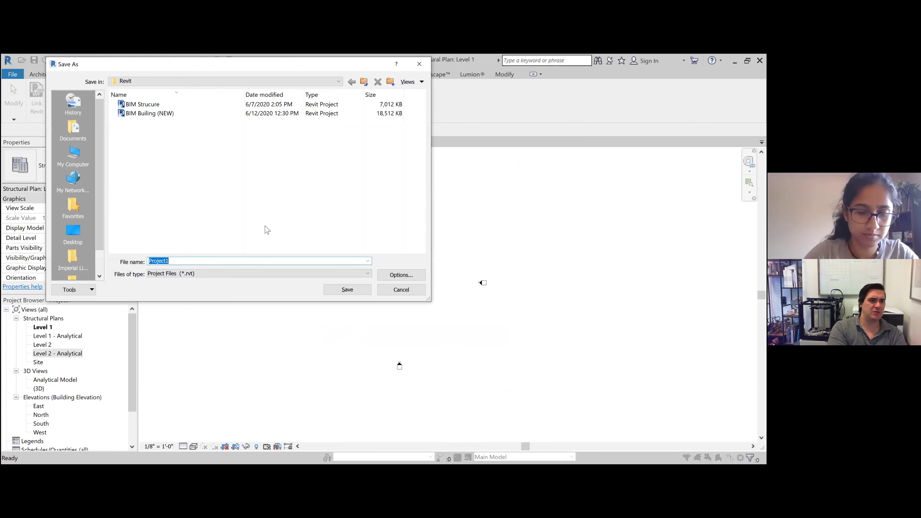
pyautogui.write('BIM ')
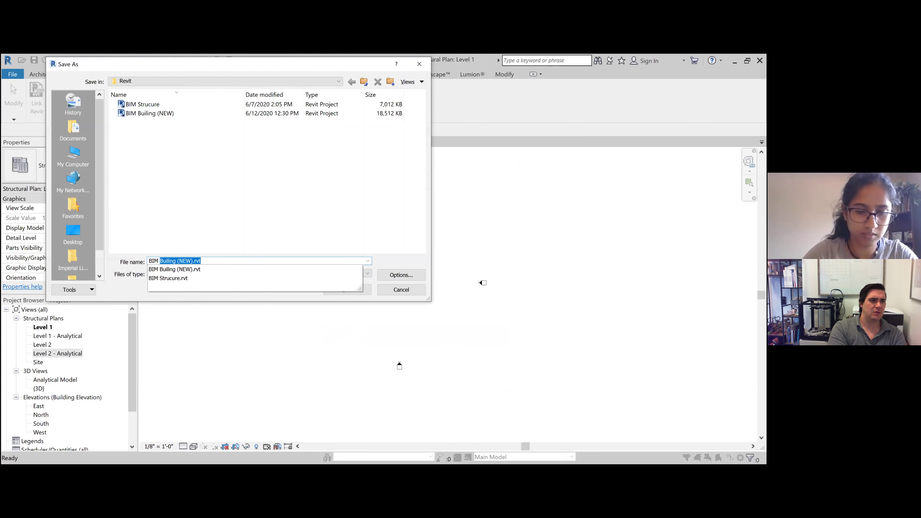
pyautogui.write('Buildign (')
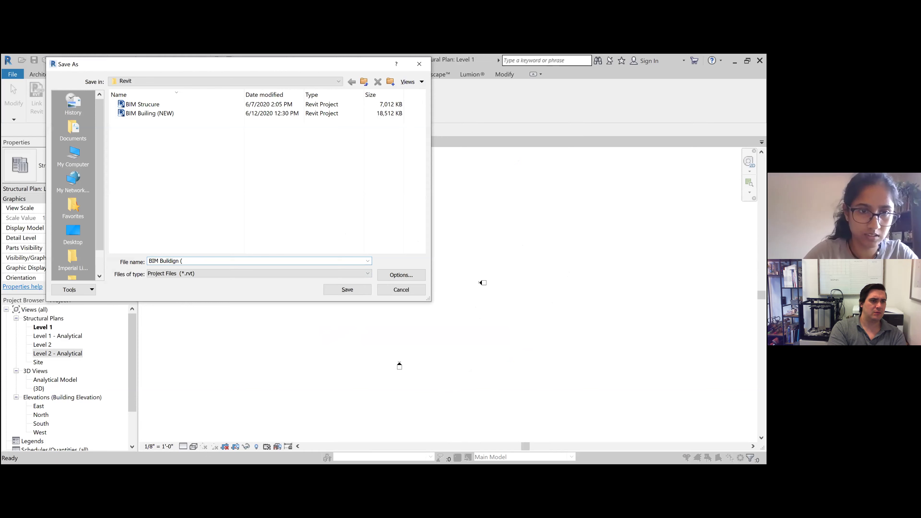
pyautogui.press('BackSpace')
pyautogui.write('Struc')
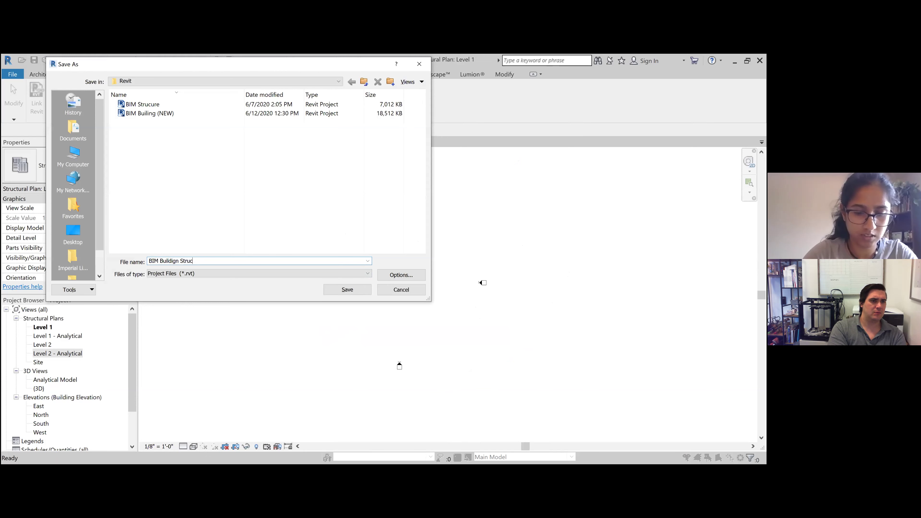
pyautogui.write('ture (NEW)')
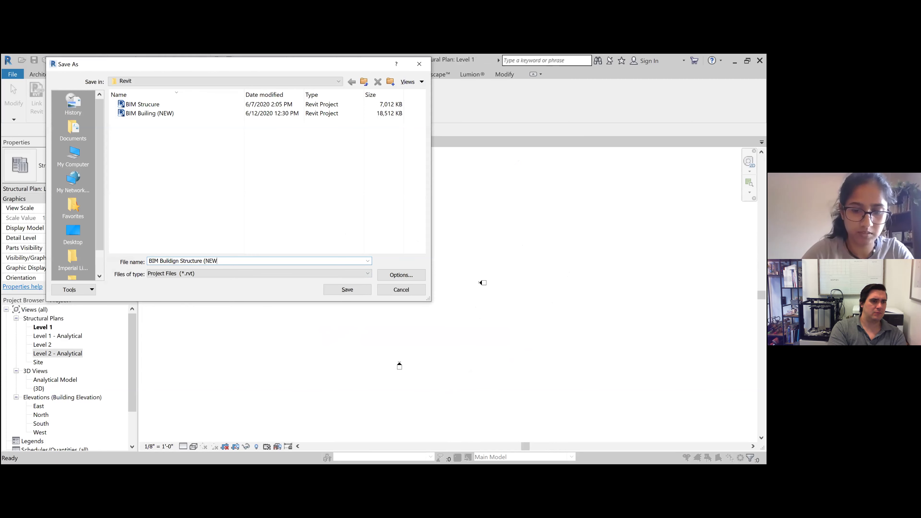
pyautogui.click(355, 291)
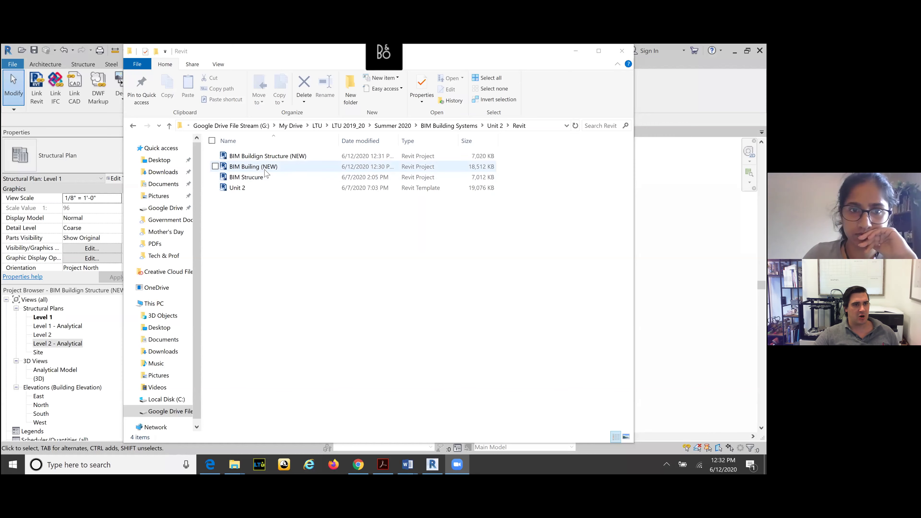
# Step: Search Windows for 'rev' and launch Revit 2019
pyautogui.click(66, 464)
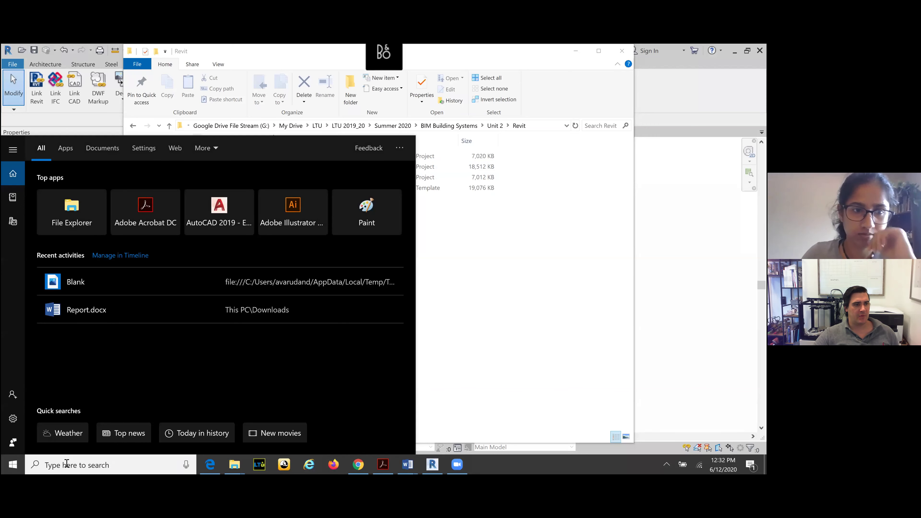
pyautogui.write('rev')
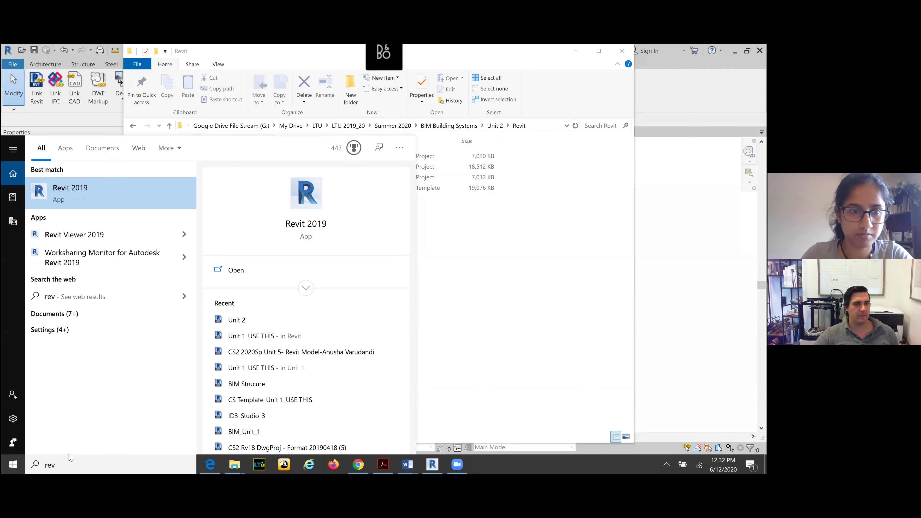
pyautogui.click(86, 205)
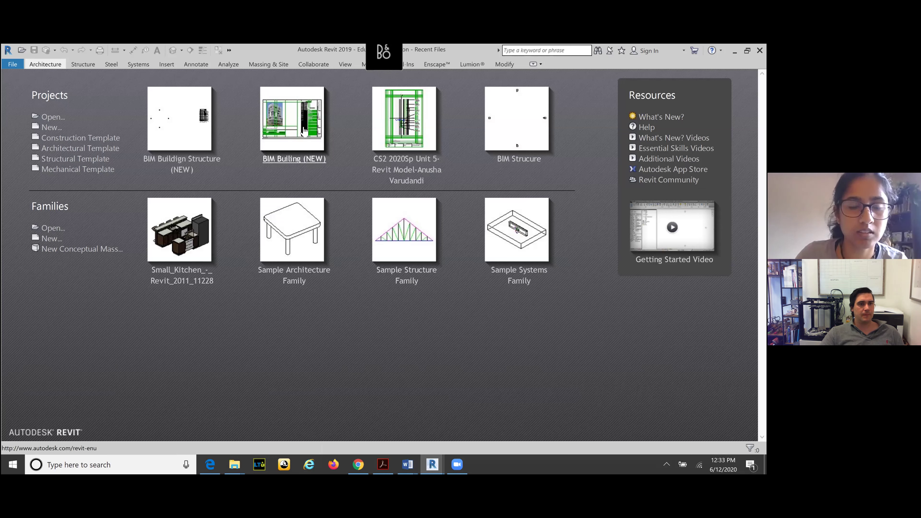
# Step: Open BIM Builing (NEW) from the recent projects and show its default 3D view
pyautogui.click(294, 111)
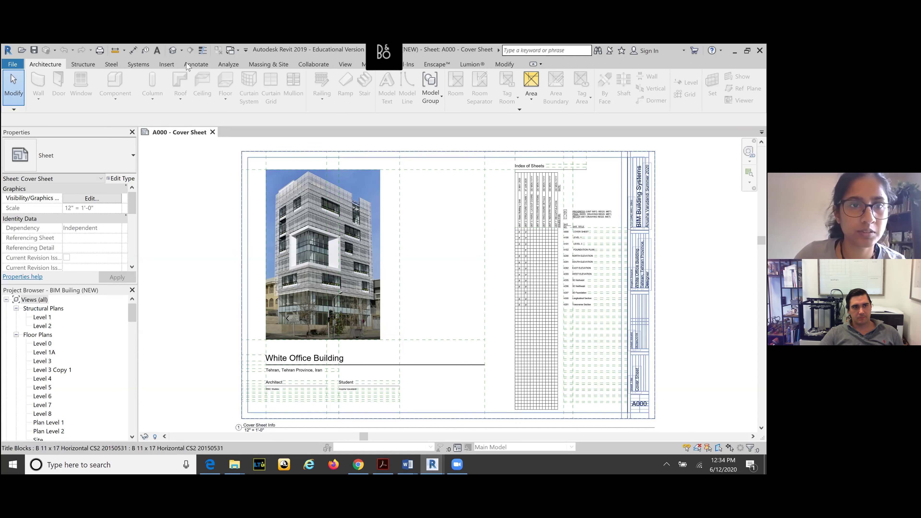
pyautogui.click(175, 66)
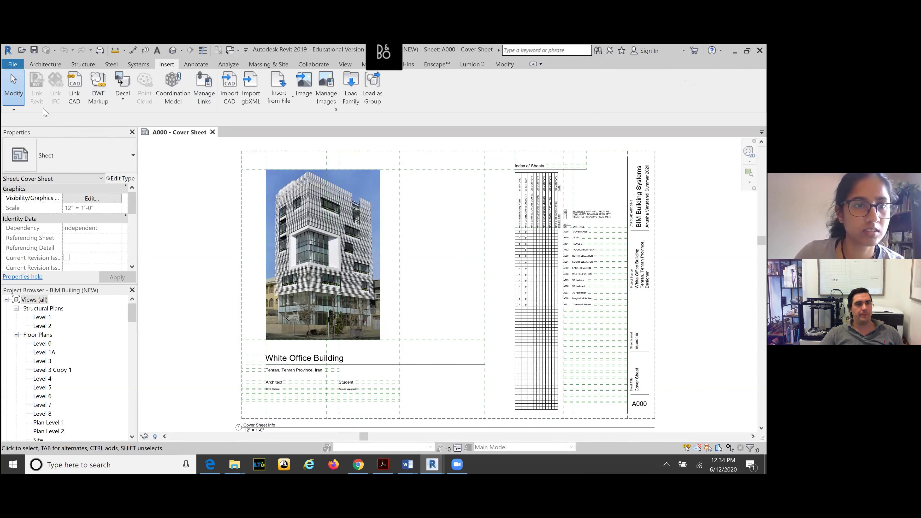
pyautogui.click(173, 51)
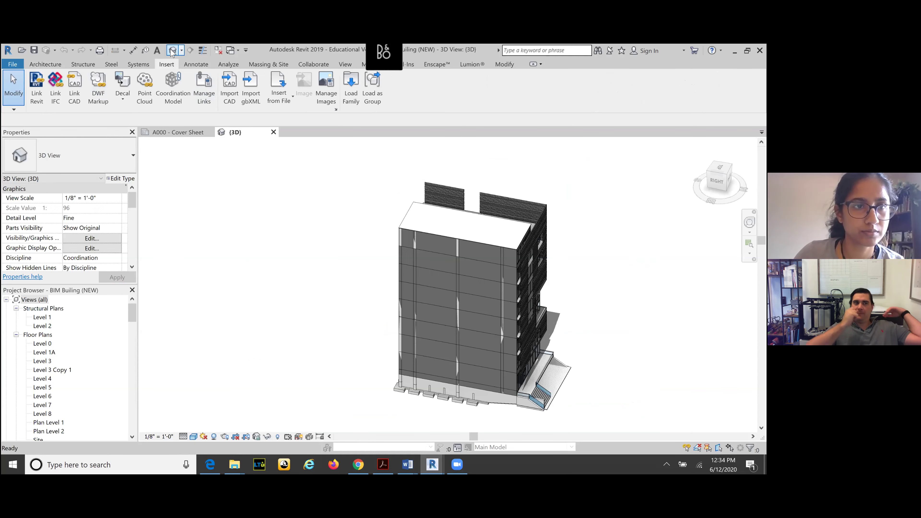
# Step: Link BIM Buildign Structure (NEW).rvt from Google Drive's LTU > … > Unit 2 > Revit folder into the model
pyautogui.click(36, 95)
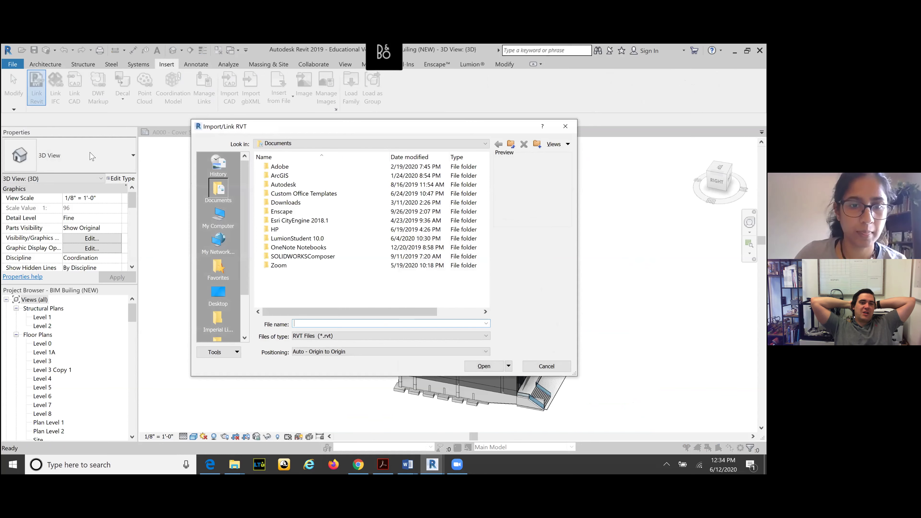
pyautogui.click(356, 145)
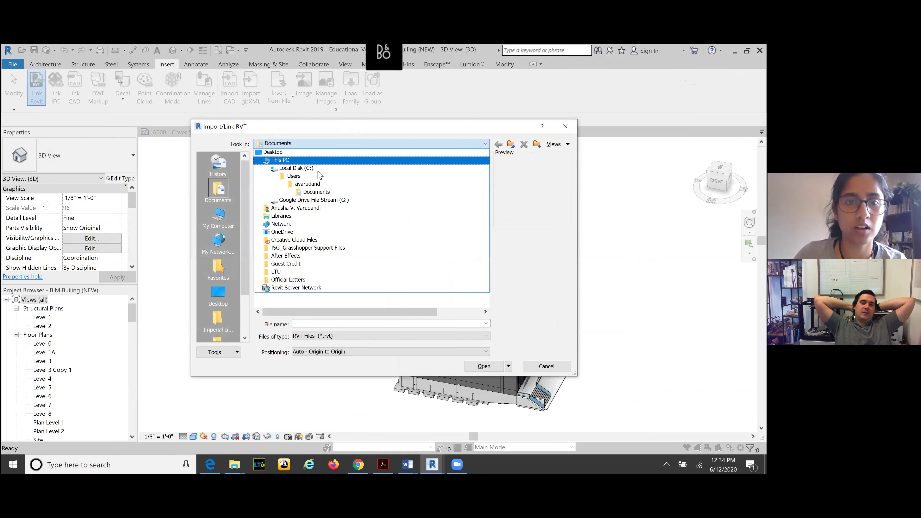
pyautogui.click(306, 205)
pyautogui.doubleClick(299, 172)
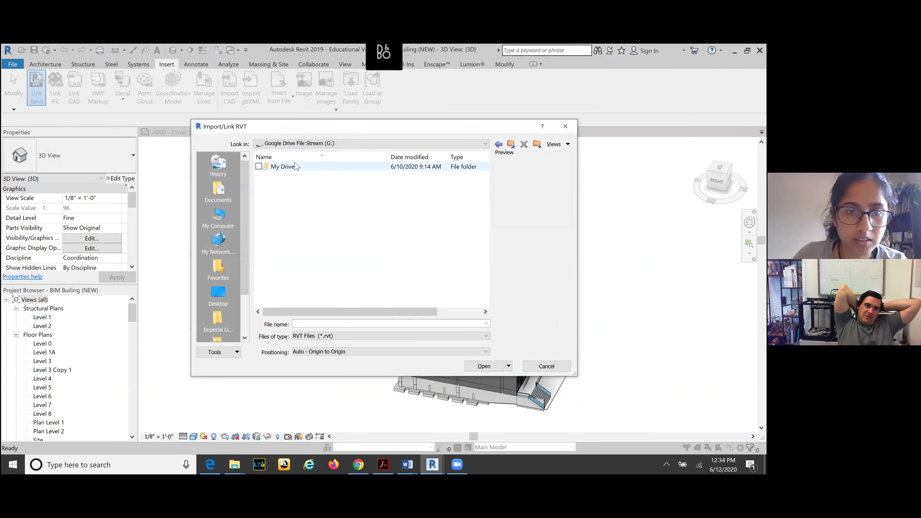
pyautogui.doubleClick(304, 196)
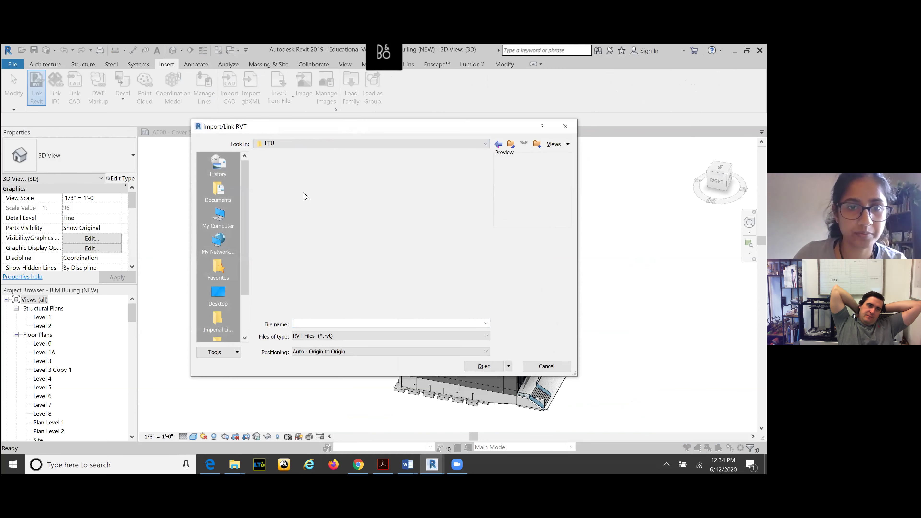
pyautogui.doubleClick(299, 185)
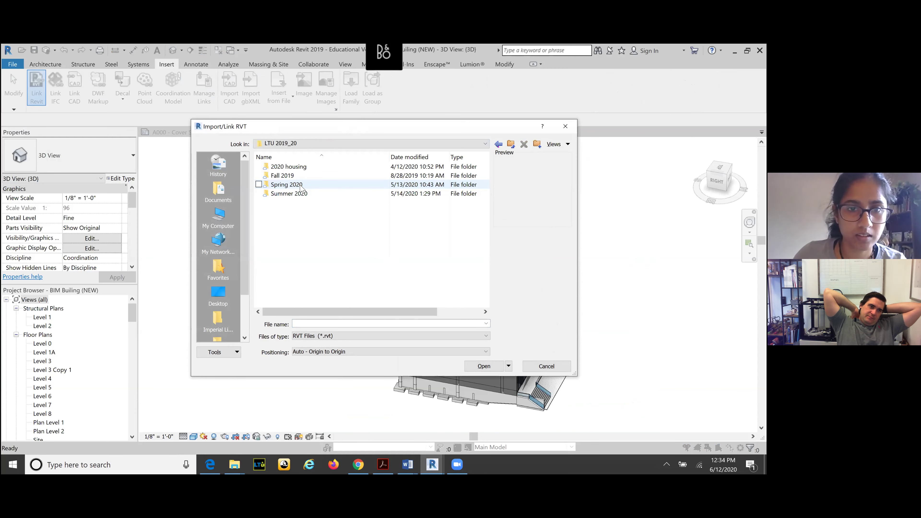
pyautogui.doubleClick(292, 193)
pyautogui.doubleClick(286, 167)
pyautogui.doubleClick(290, 176)
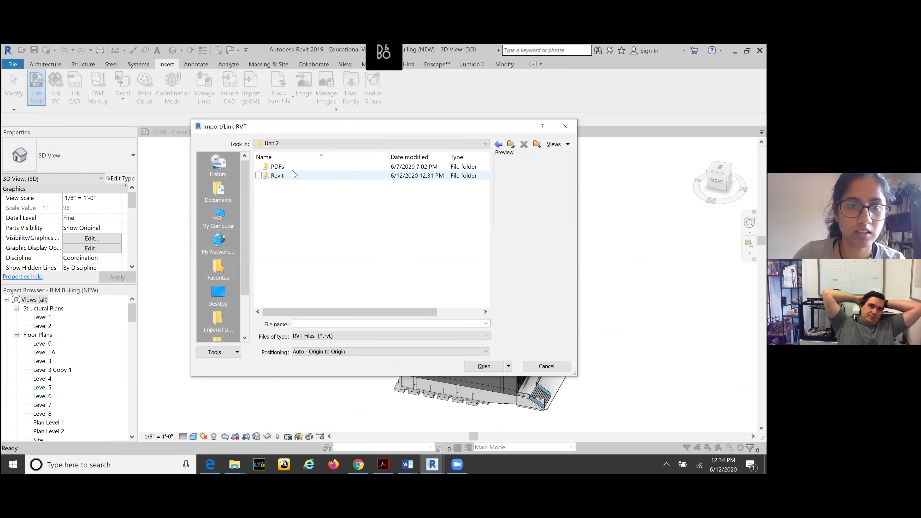
pyautogui.doubleClick(290, 176)
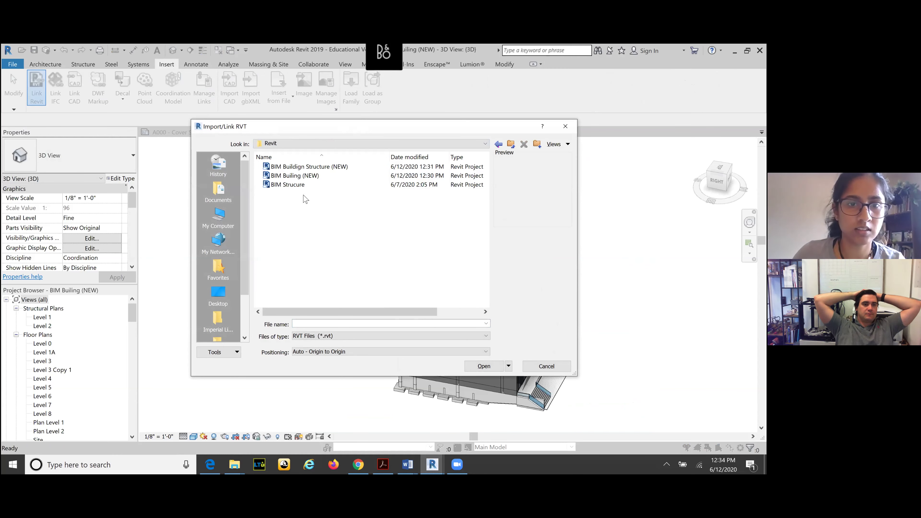
pyautogui.click(315, 168)
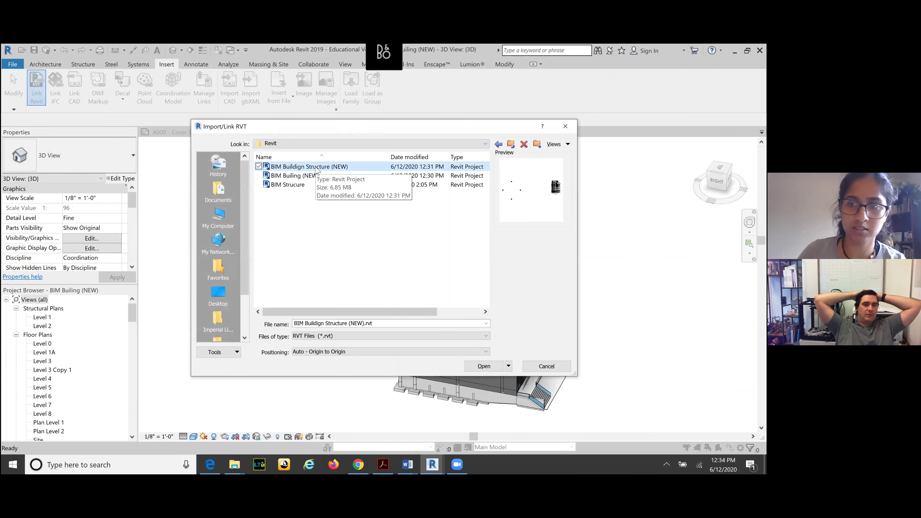
pyautogui.click(489, 370)
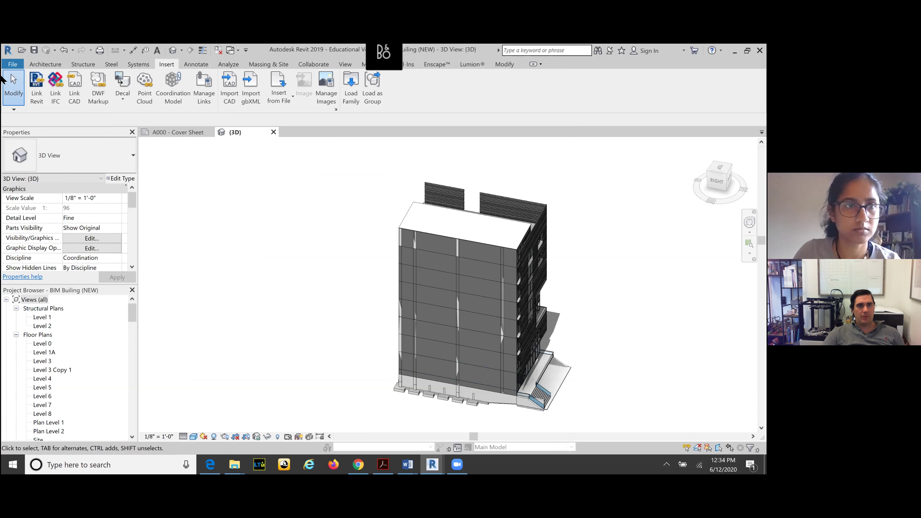
# Step: Draw a Facade Shading - Vertical Mullions curtain wall, Level 2 to Level 3, left of the building
pyautogui.click(35, 65)
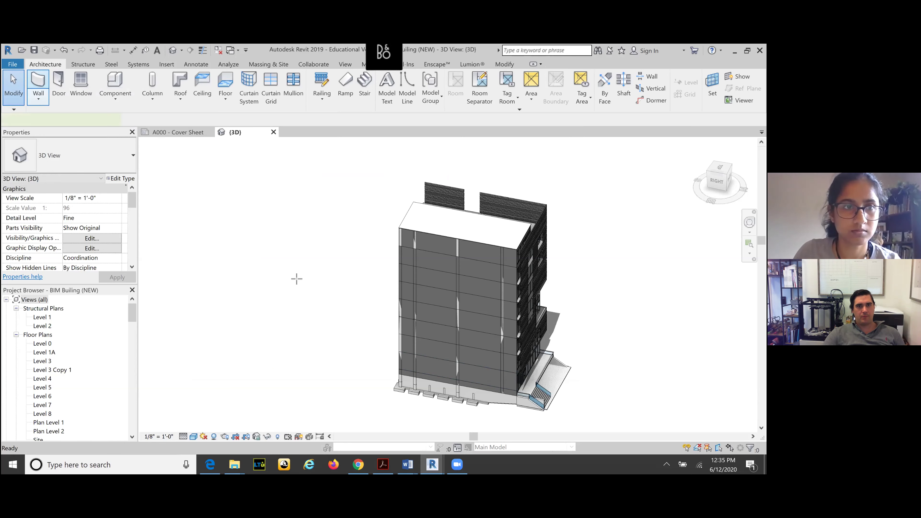
pyautogui.press('w')
pyautogui.press('a')
pyautogui.click(319, 332)
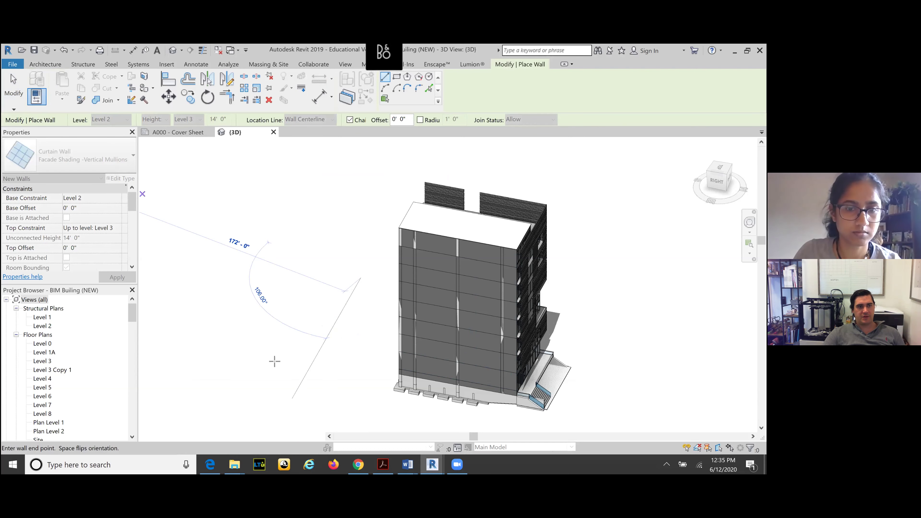
pyautogui.click(282, 376)
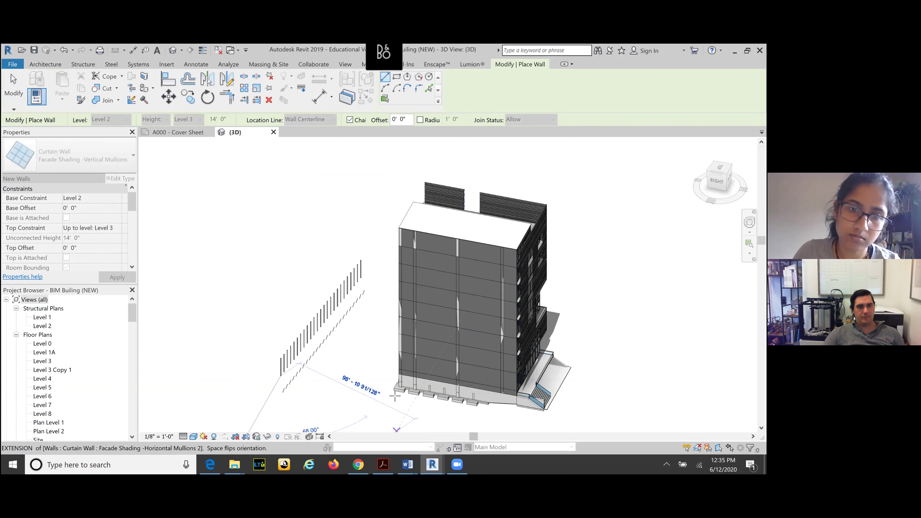
pyautogui.press('Escape')
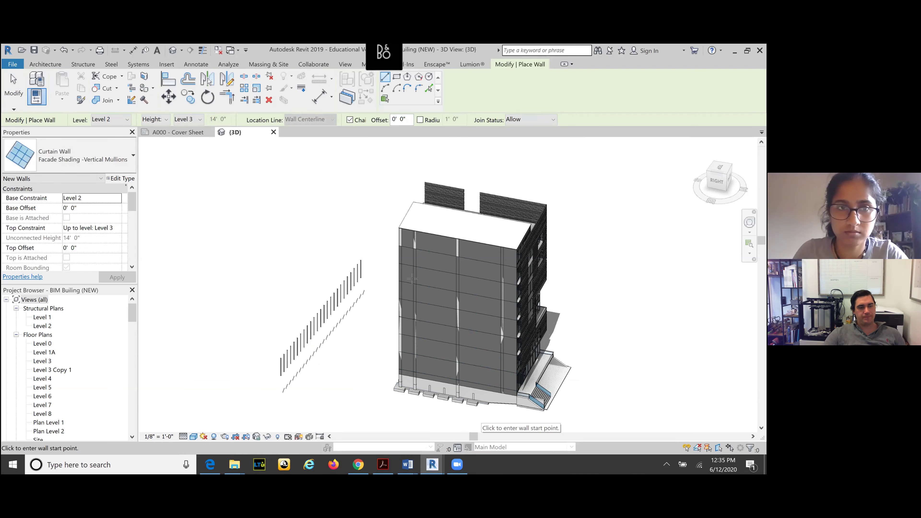
pyautogui.click(35, 52)
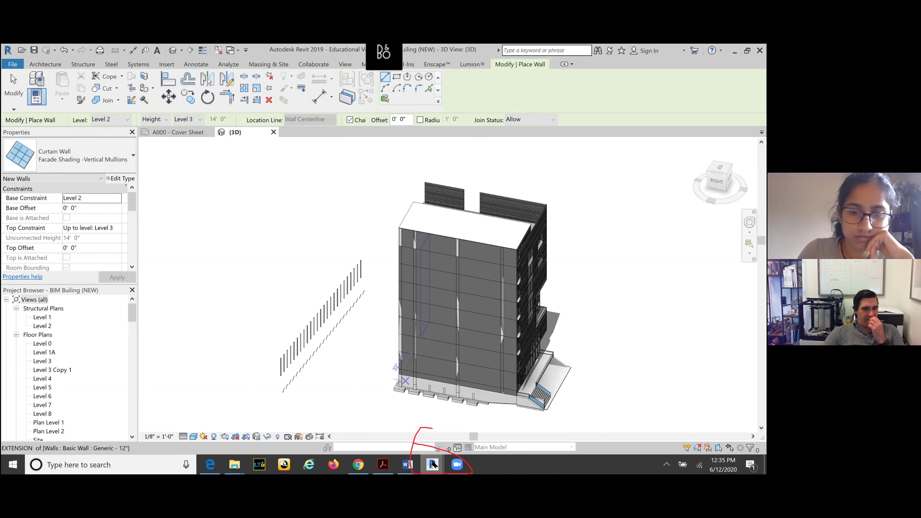
# Step: Switch to the structural project and open its default 3D view
pyautogui.moveTo(434, 465)
pyautogui.click(378, 423)
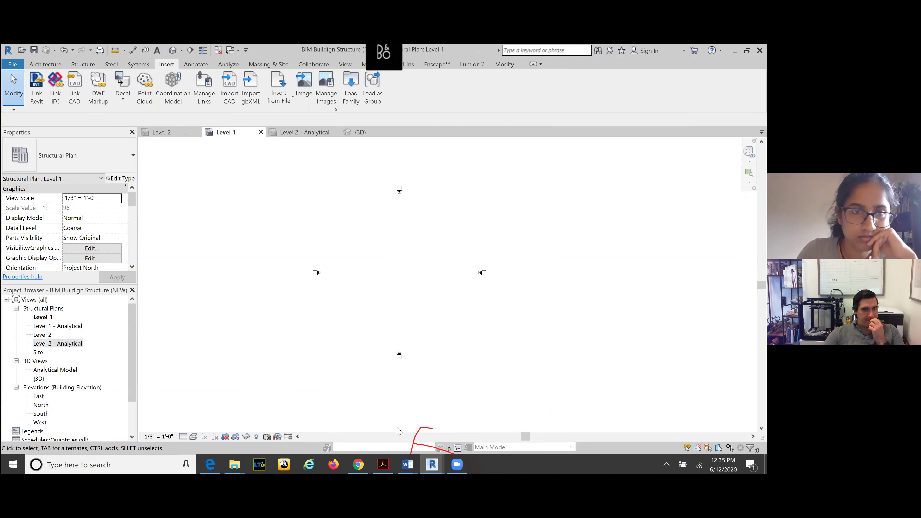
pyautogui.click(173, 51)
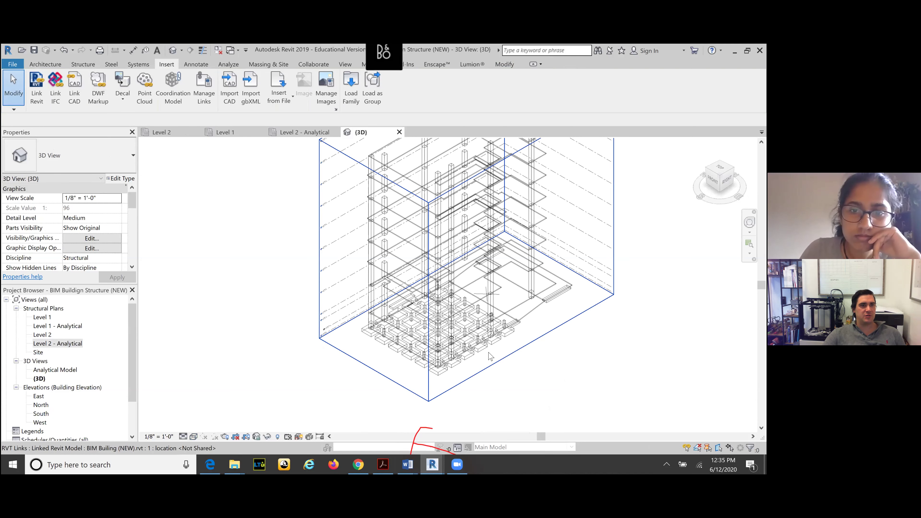
pyautogui.scroll(-2, 491, 358)
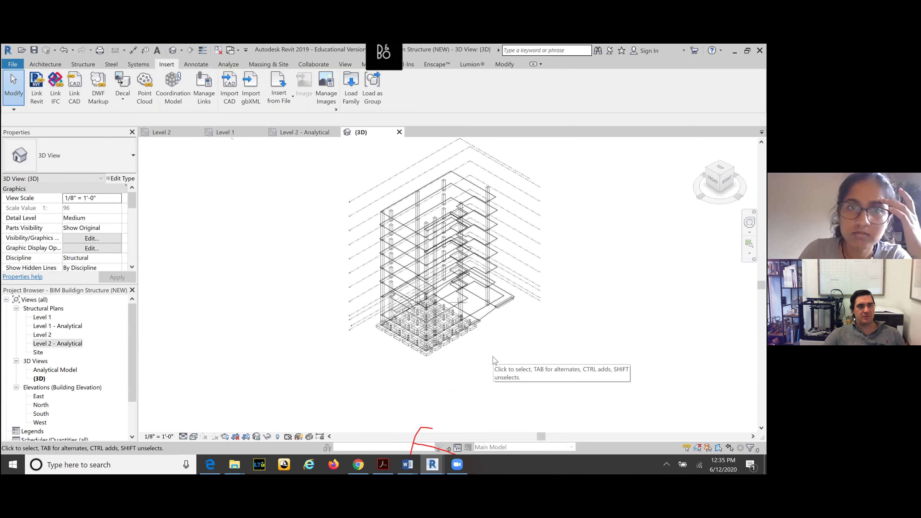
# Step: Reload the linked BIM Builing (NEW).rvt model in Manage Links
pyautogui.click(206, 91)
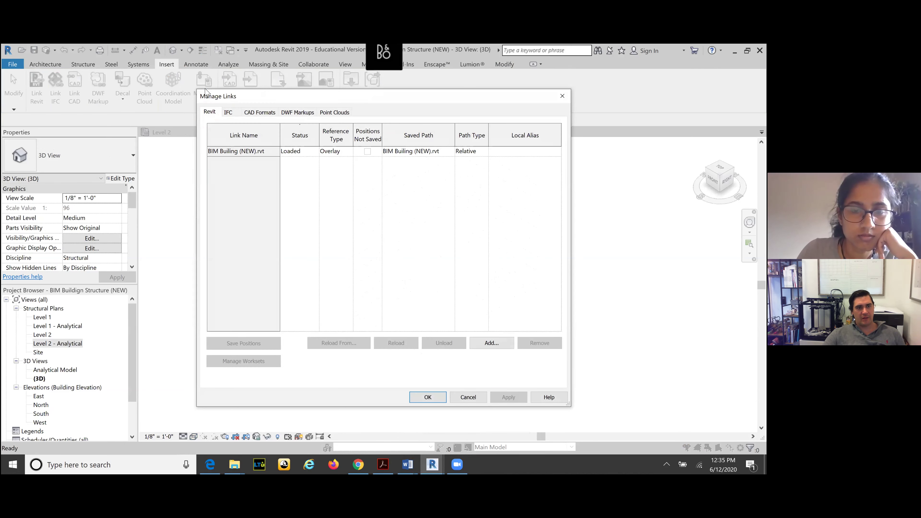
pyautogui.click(237, 152)
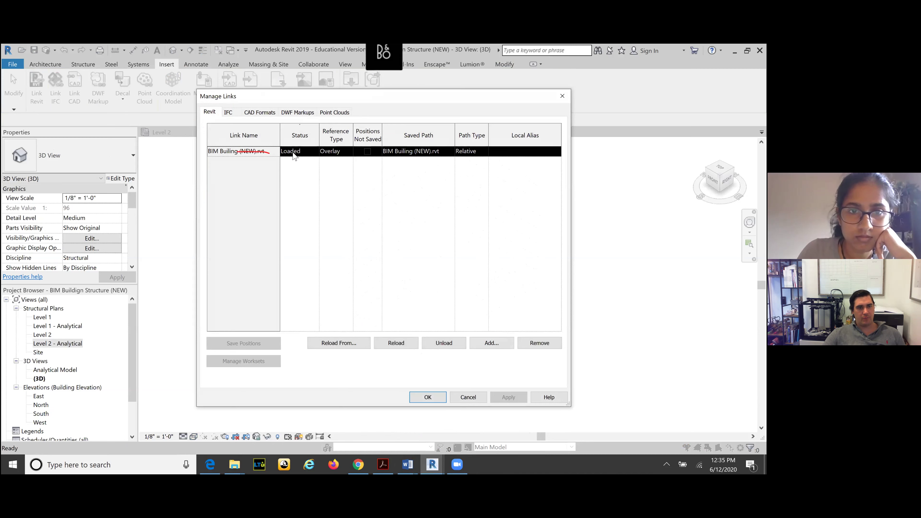
pyautogui.click(400, 344)
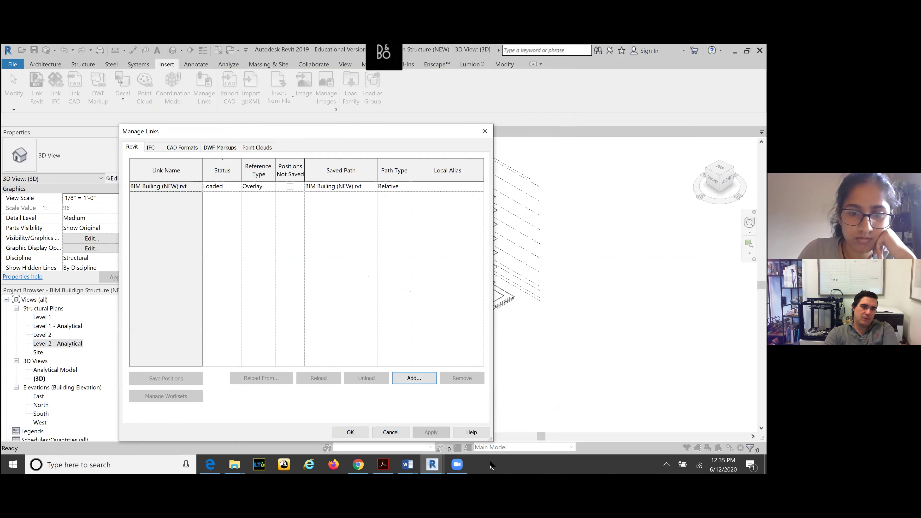
pyautogui.click(350, 432)
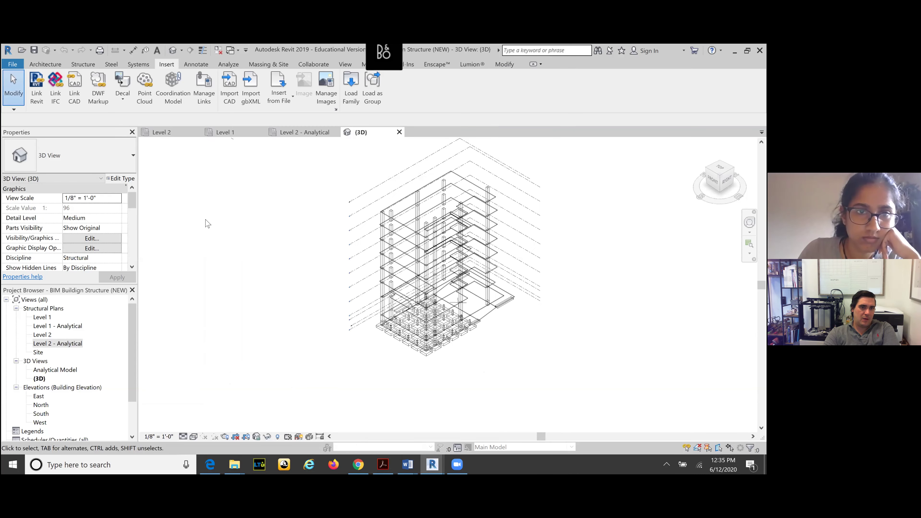
# Step: Change the 3D view's discipline to Coordination, then to Architectural
pyautogui.click(40, 379)
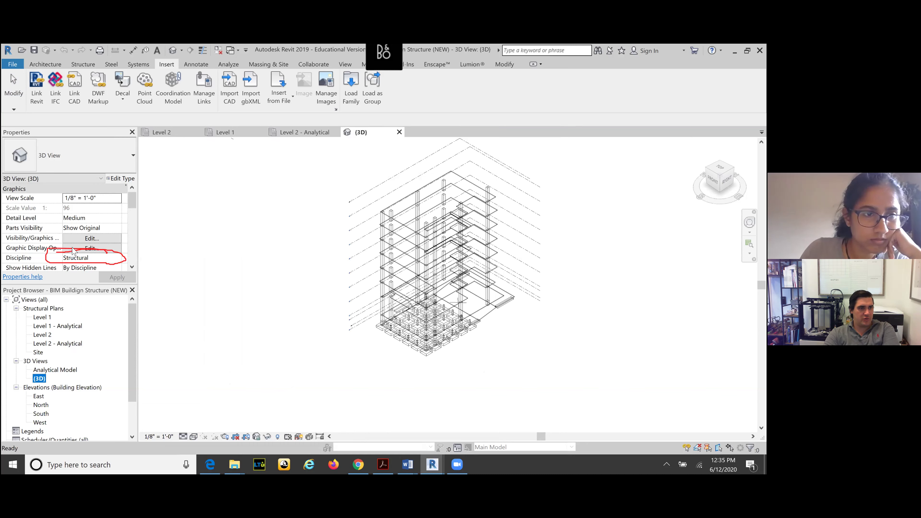
pyautogui.click(98, 259)
pyautogui.click(117, 258)
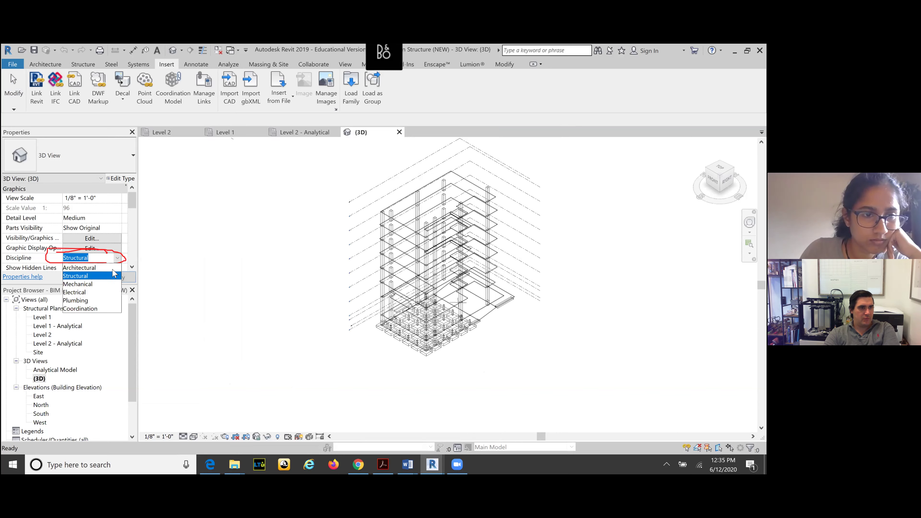
pyautogui.click(86, 309)
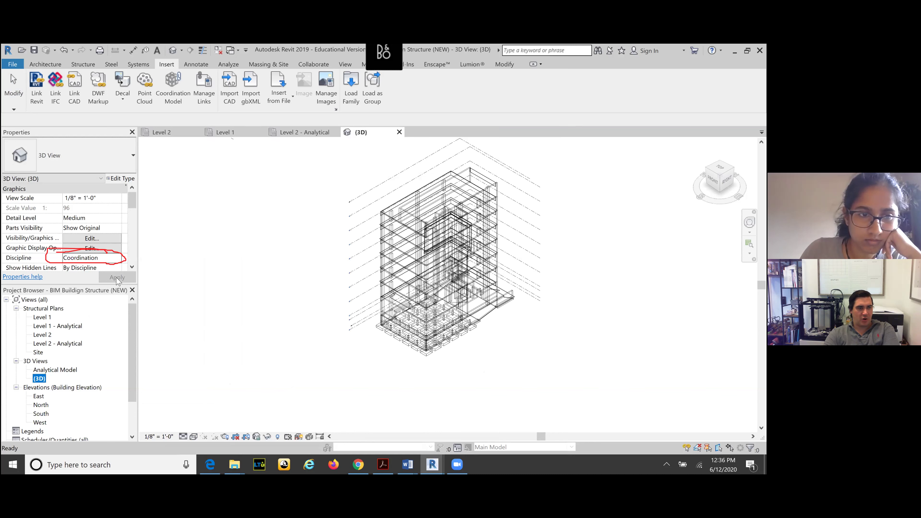
pyautogui.click(117, 258)
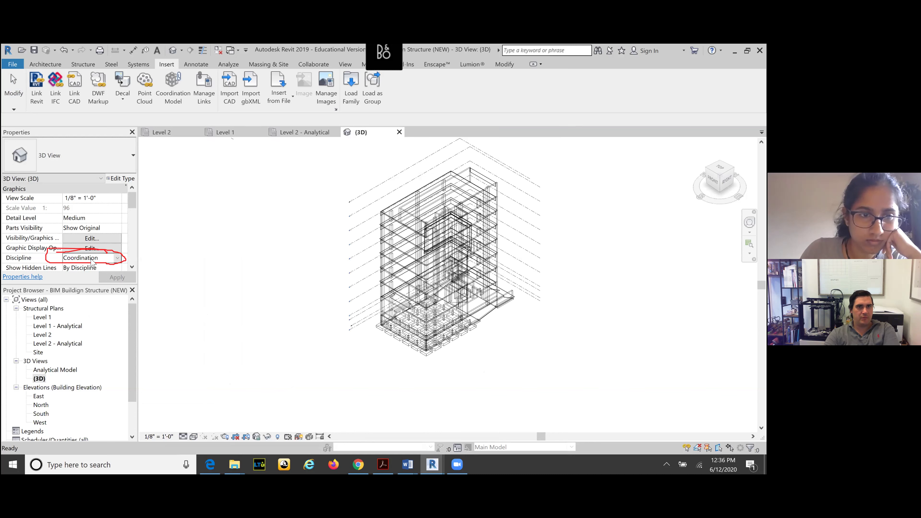
pyautogui.click(116, 259)
pyautogui.click(87, 268)
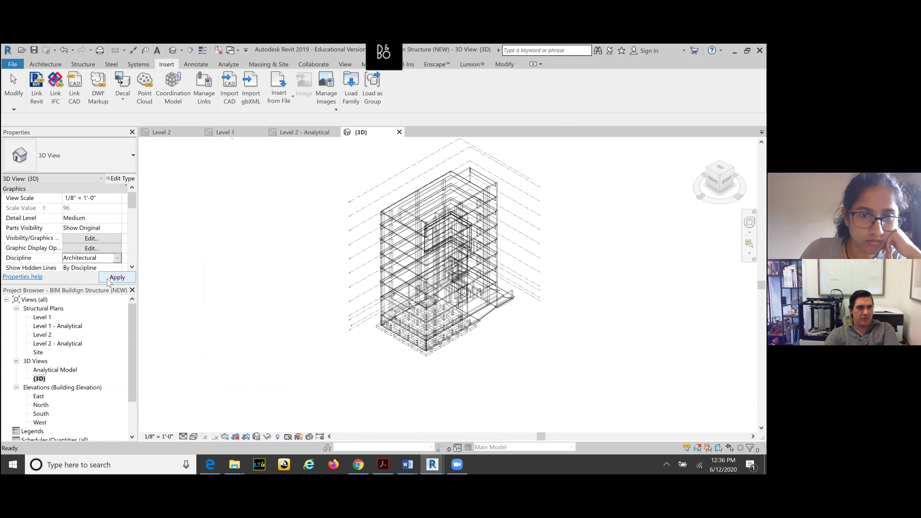
pyautogui.click(109, 280)
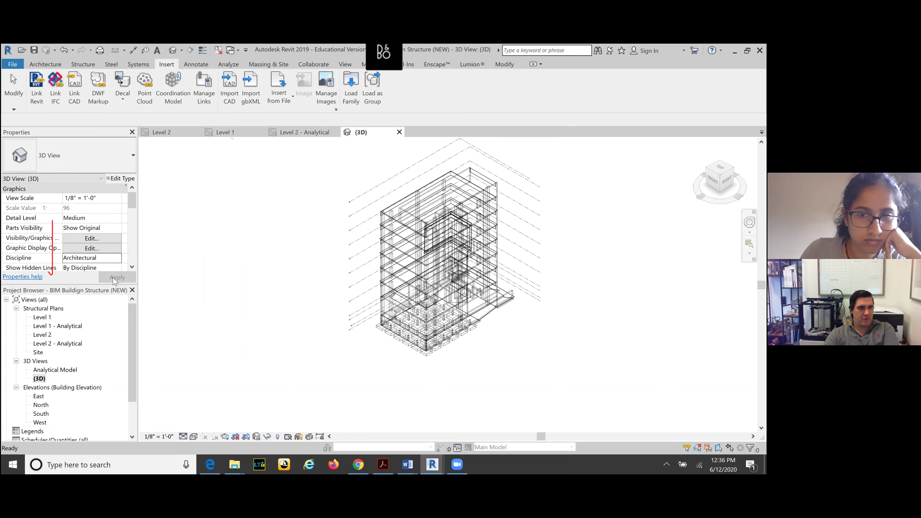
# Step: Orbit and zoom the structural 3D view to inspect the linked building from the back
pyautogui.scroll(-2, 74, 244)
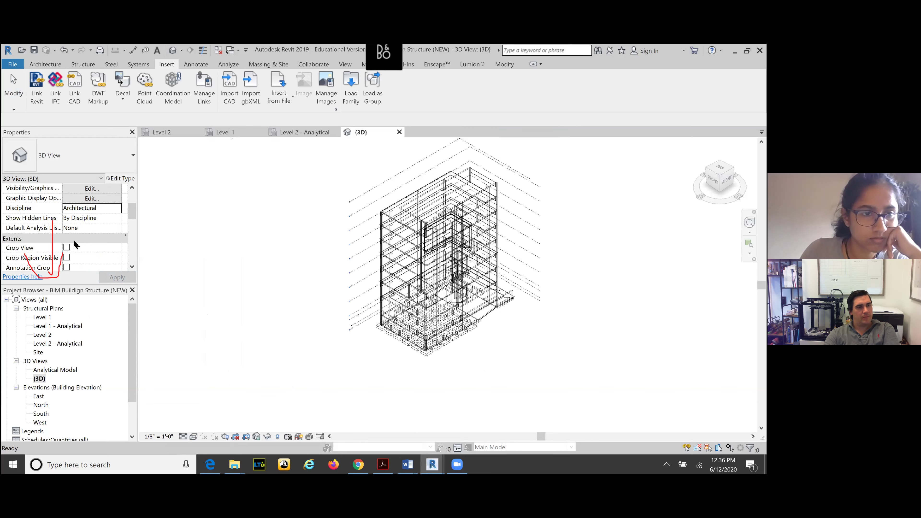
pyautogui.scroll(-1, 74, 244)
pyautogui.scroll(-1, 73, 244)
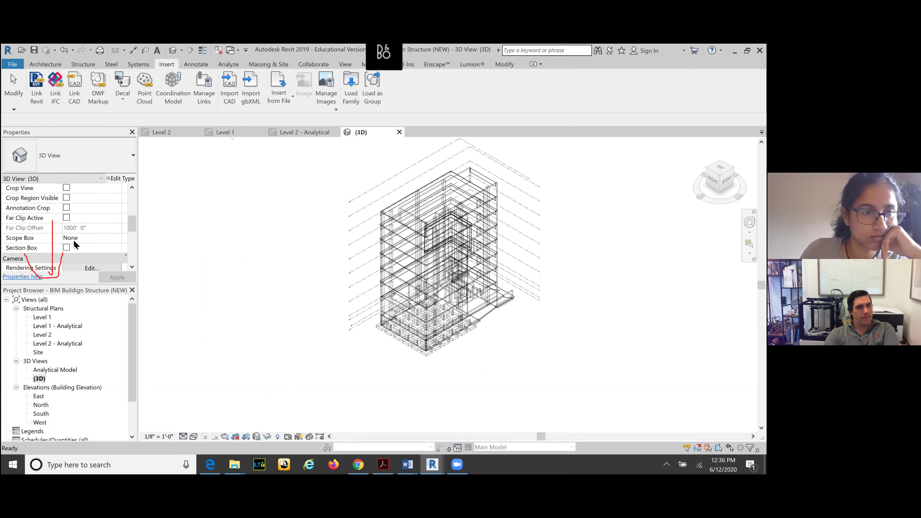
pyautogui.scroll(-2, 75, 243)
pyautogui.scroll(-1, 75, 245)
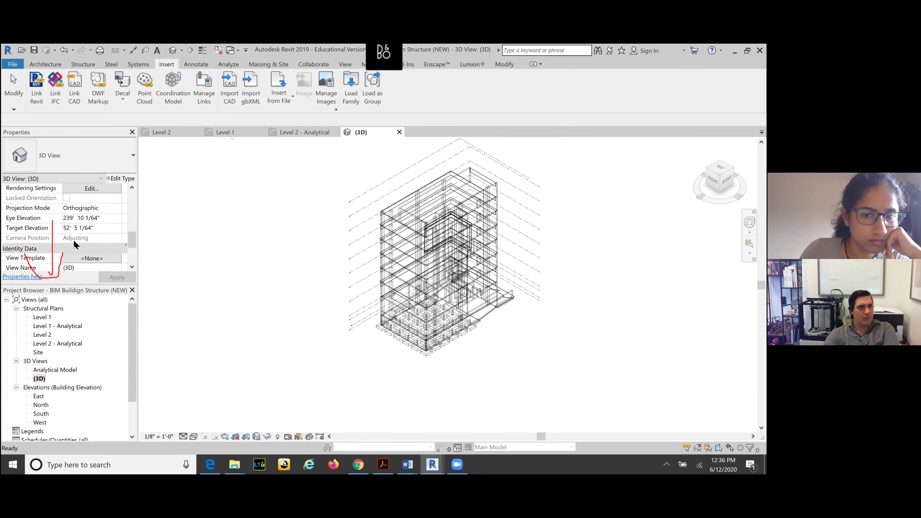
pyautogui.scroll(-2, 74, 243)
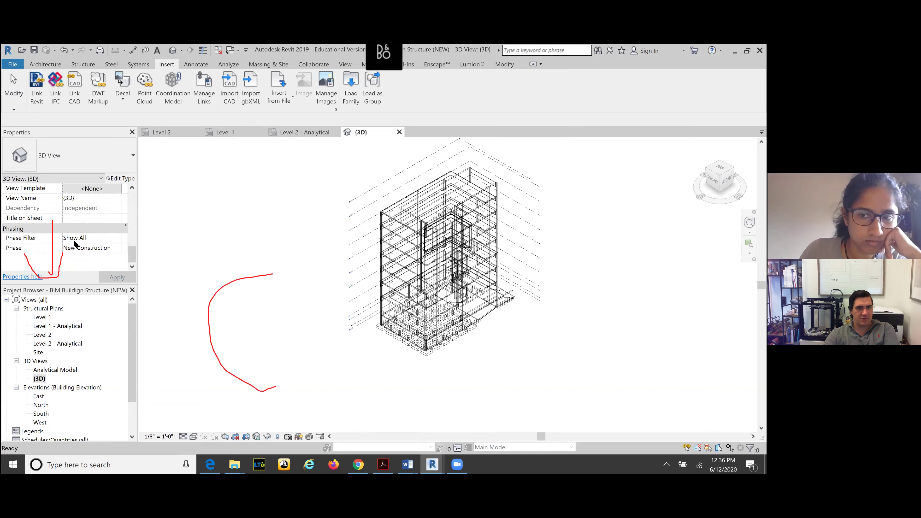
pyautogui.click(304, 300)
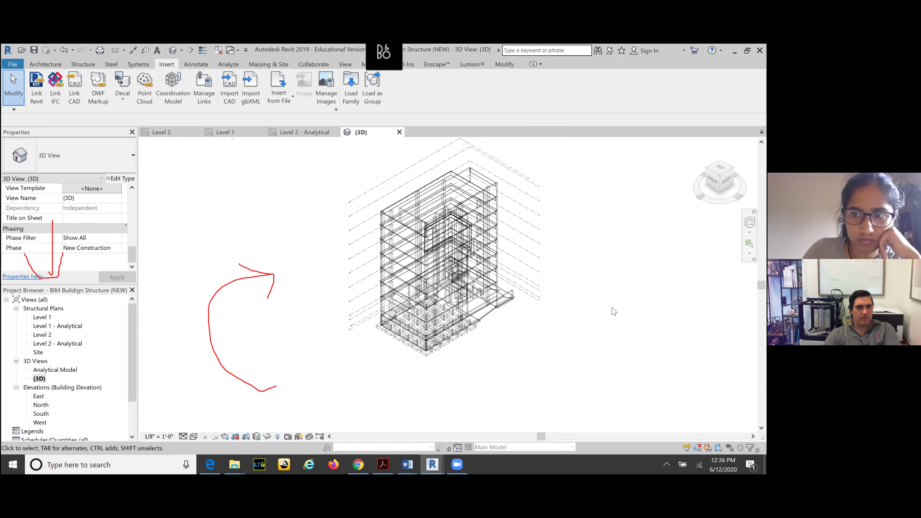
pyautogui.keyDown('shift'); pyautogui.moveTo(443, 254); pyautogui.dragTo(503, 259, button='middle'); pyautogui.keyUp('shift')
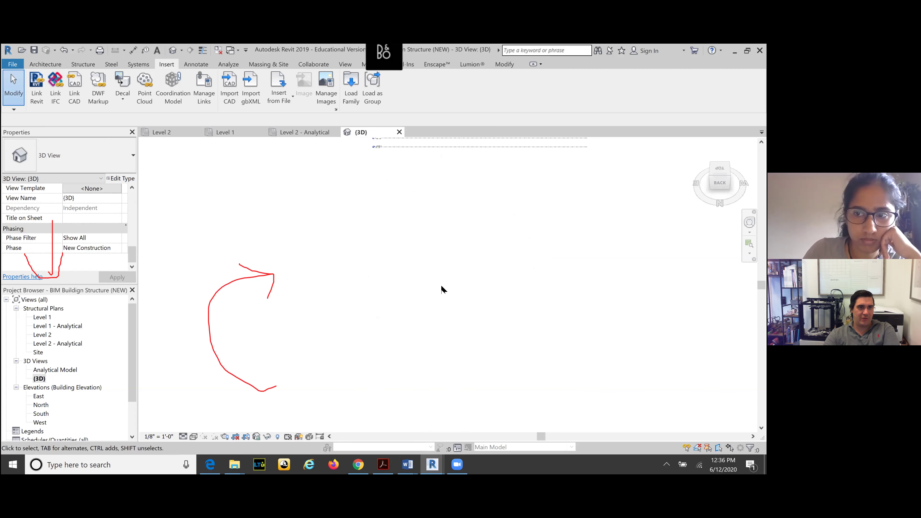
pyautogui.middleClick(500, 328)
pyautogui.moveTo(499, 328)
pyautogui.keyDown('shift'); pyautogui.mouseDown(button='middle')
pyautogui.moveTo(519, 329)
pyautogui.moveTo(384, 339)
pyautogui.mouseUp(button='middle'); pyautogui.keyUp('shift')
pyautogui.scroll(5, 367, 319)
pyautogui.scroll(2, 366, 319)
pyautogui.scroll(-2, 365, 319)
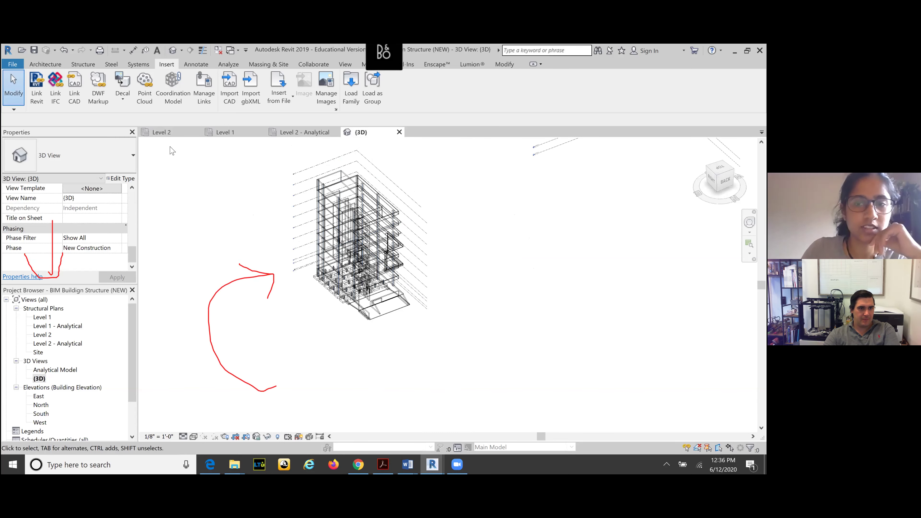
pyautogui.scroll(-5, 256, 231)
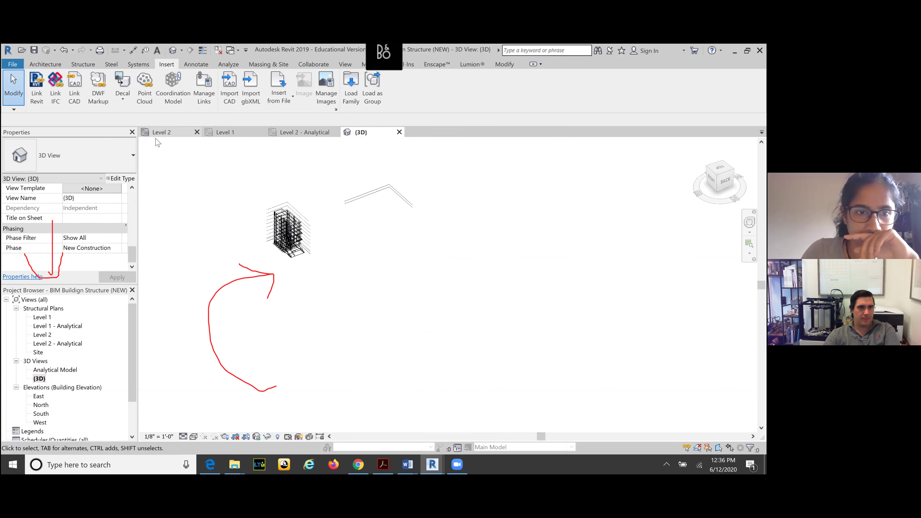
# Step: Open the Level 1 and Level 2 structural plans, then return to the architectural project
pyautogui.click(232, 134)
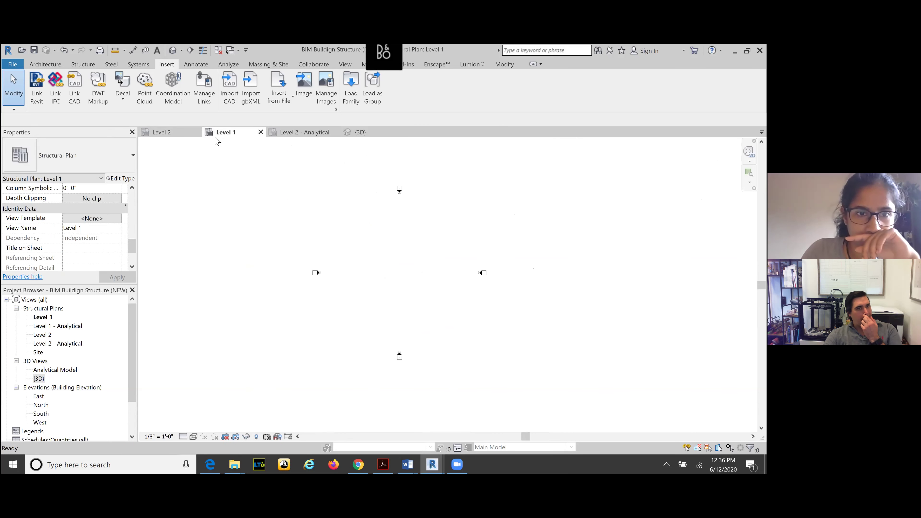
pyautogui.click(183, 135)
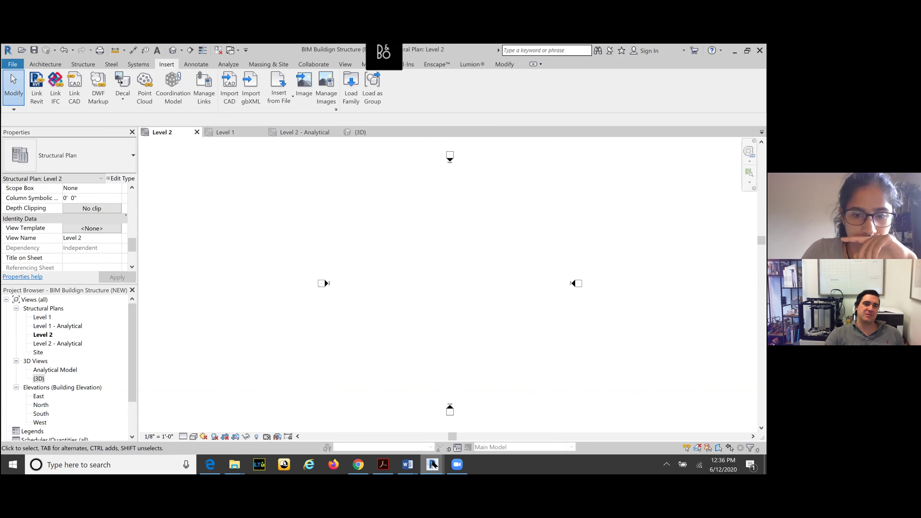
pyautogui.moveTo(433, 465)
pyautogui.click(482, 421)
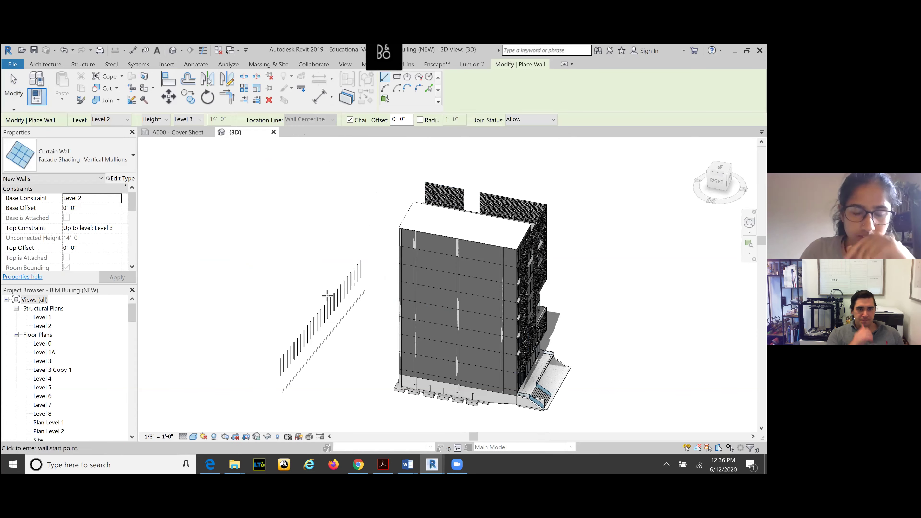
# Step: Delete the vertical-mullion facade shading curtain wall beside the building
pyautogui.press('Escape')
pyautogui.click(346, 295)
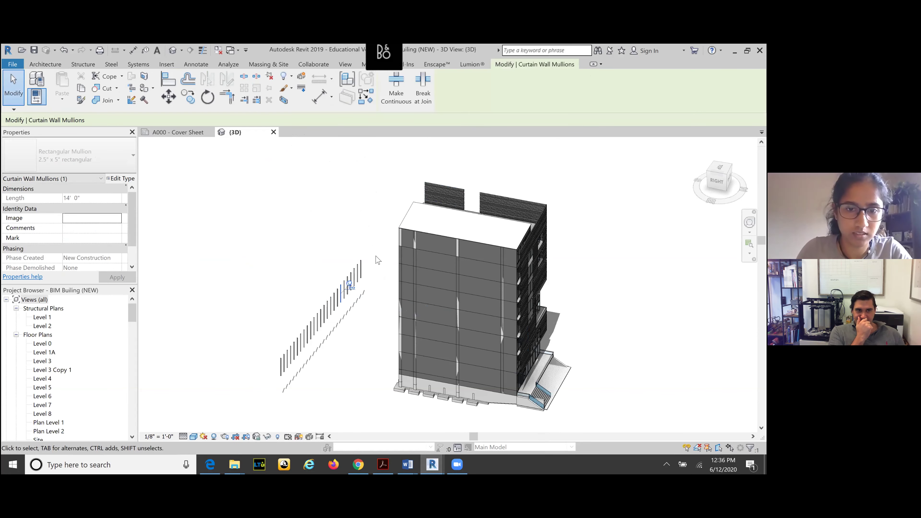
pyautogui.click(376, 261)
pyautogui.click(264, 376)
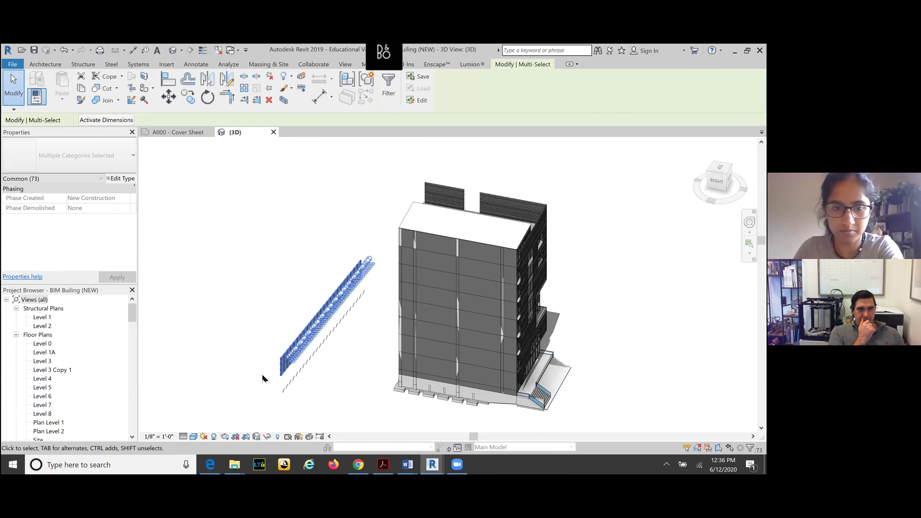
pyautogui.press('Delete')
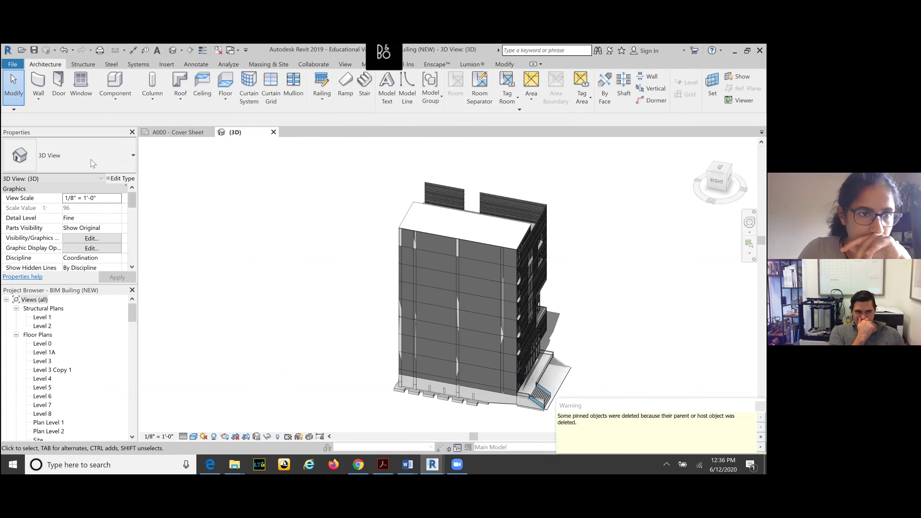
# Step: Draw a Generic - 12" basic wall along the same line and save the project
pyautogui.click(38, 96)
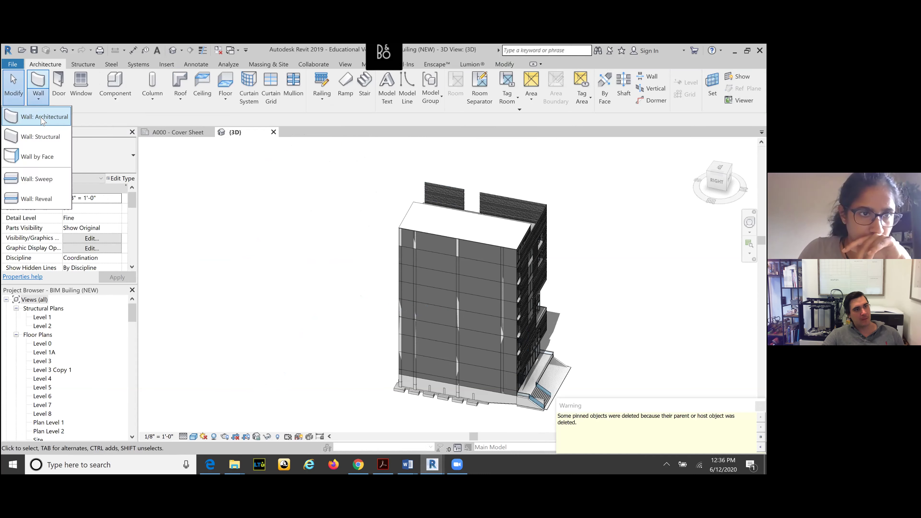
pyautogui.click(123, 162)
pyautogui.click(72, 407)
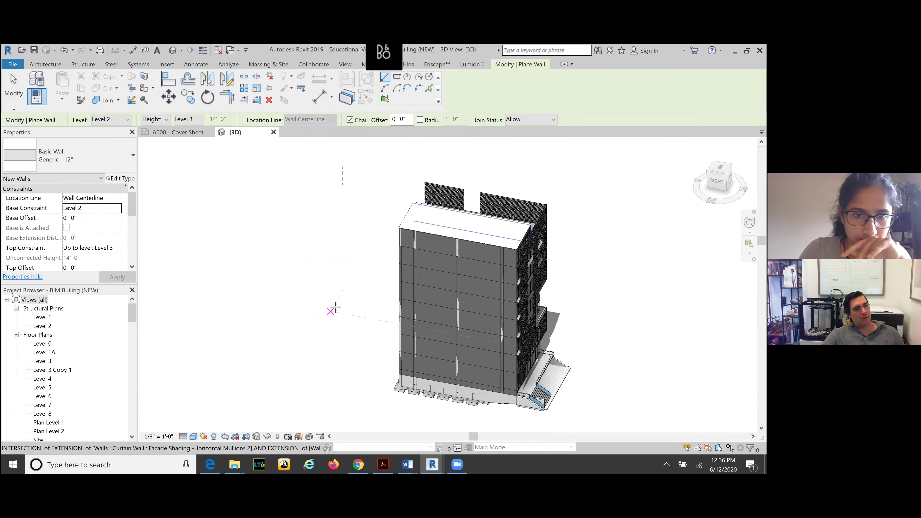
pyautogui.click(367, 304)
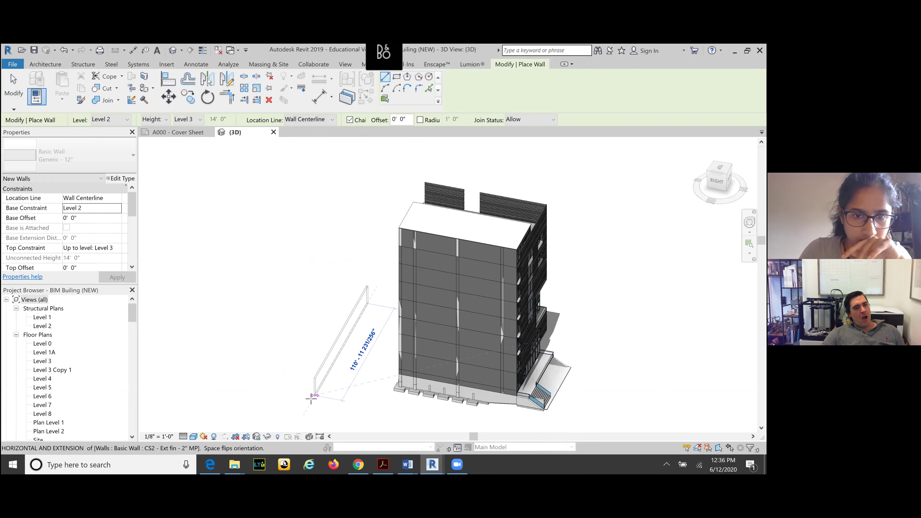
pyautogui.press('Escape')
pyautogui.press('Escape')
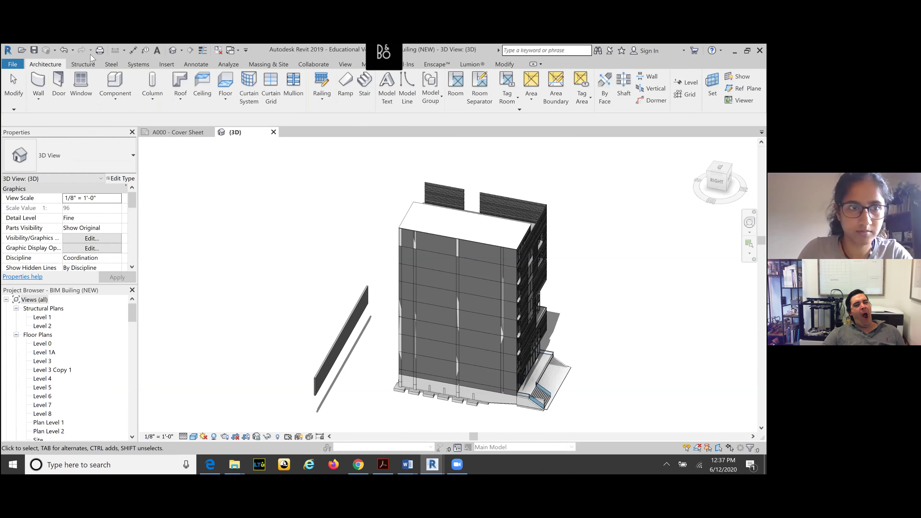
pyautogui.click(37, 51)
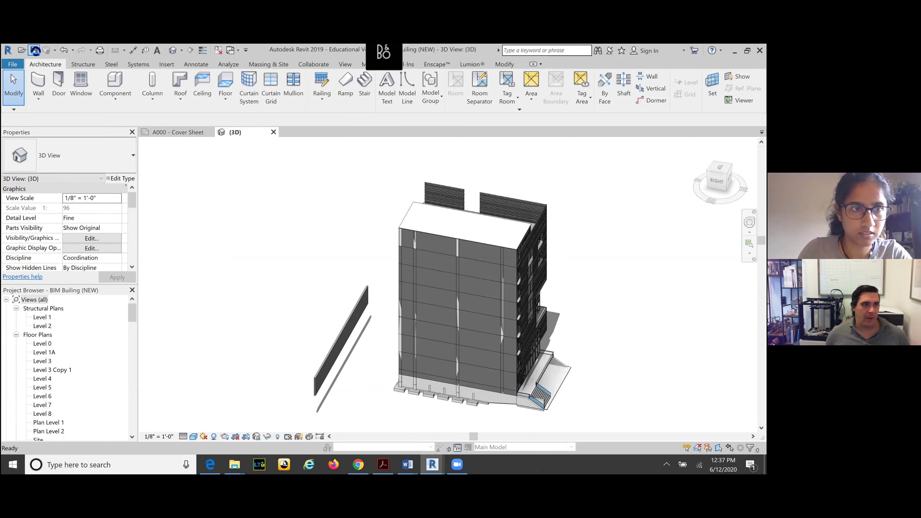
# Step: In the structural project, reload the BIM Builing (NEW).rvt link from Manage Links
pyautogui.moveTo(436, 465)
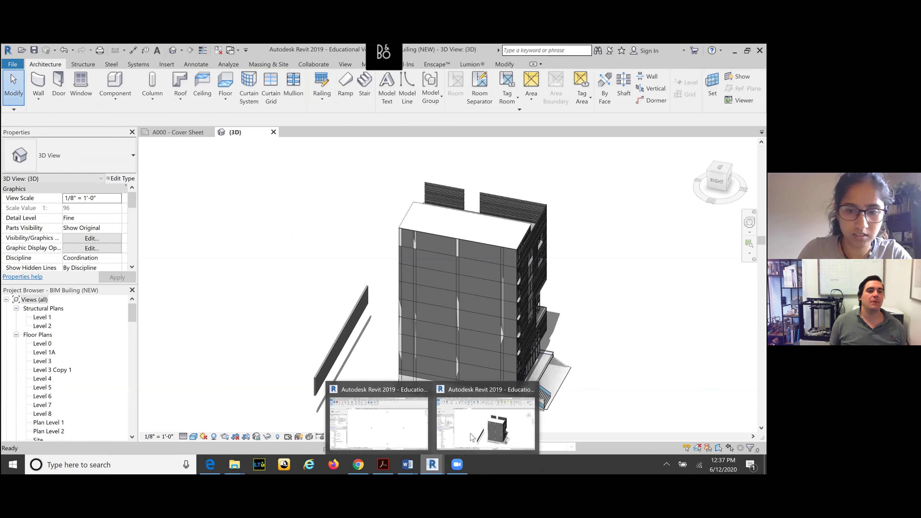
pyautogui.click(407, 432)
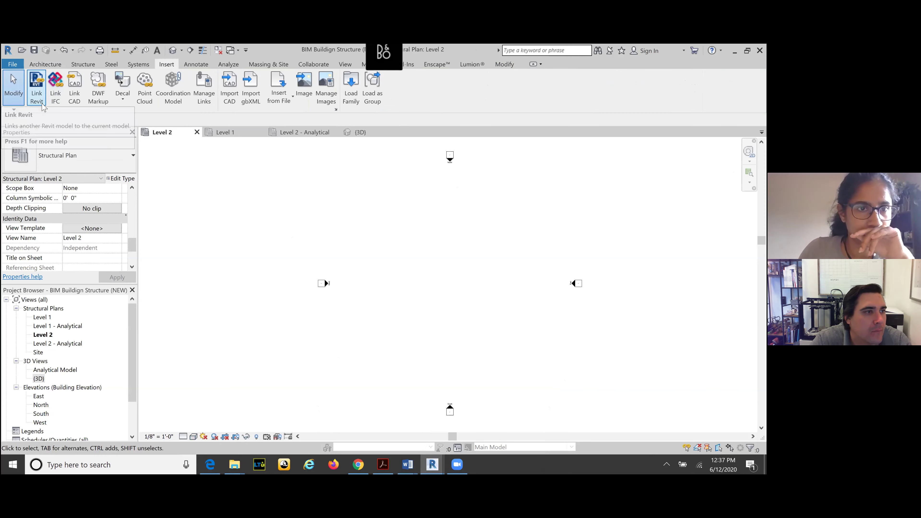
pyautogui.click(204, 99)
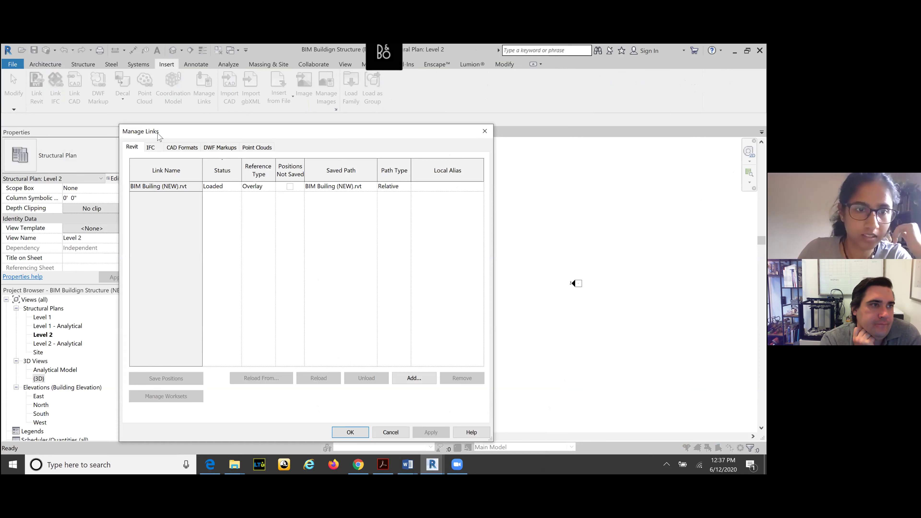
pyautogui.click(164, 186)
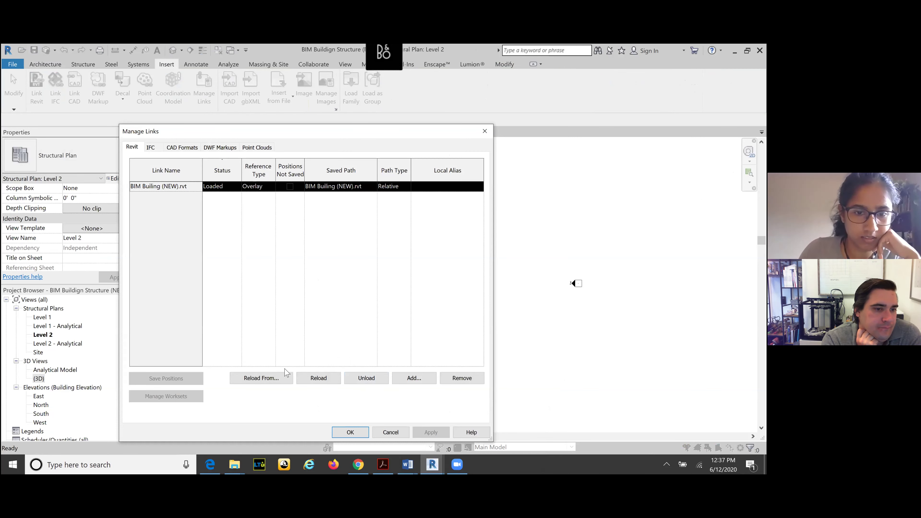
pyautogui.click(324, 381)
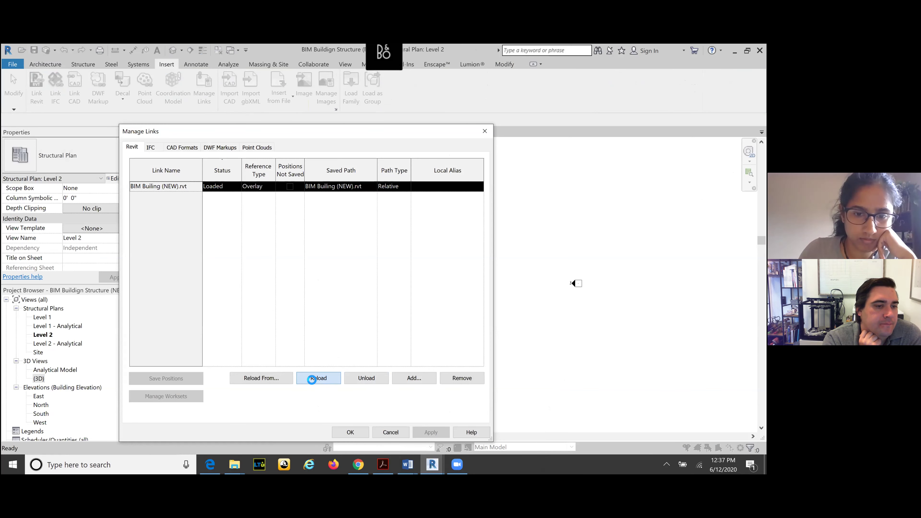
pyautogui.moveTo(368, 132); pyautogui.dragTo(142, 394)
# Step: Close the links window and zoom the structural 3D view to check the updated linked building
pyautogui.click(140, 398)
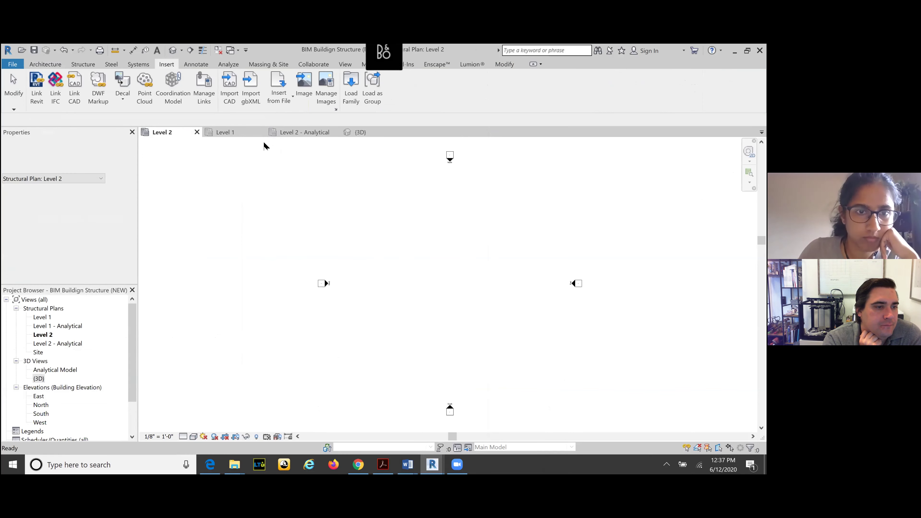
pyautogui.click(363, 133)
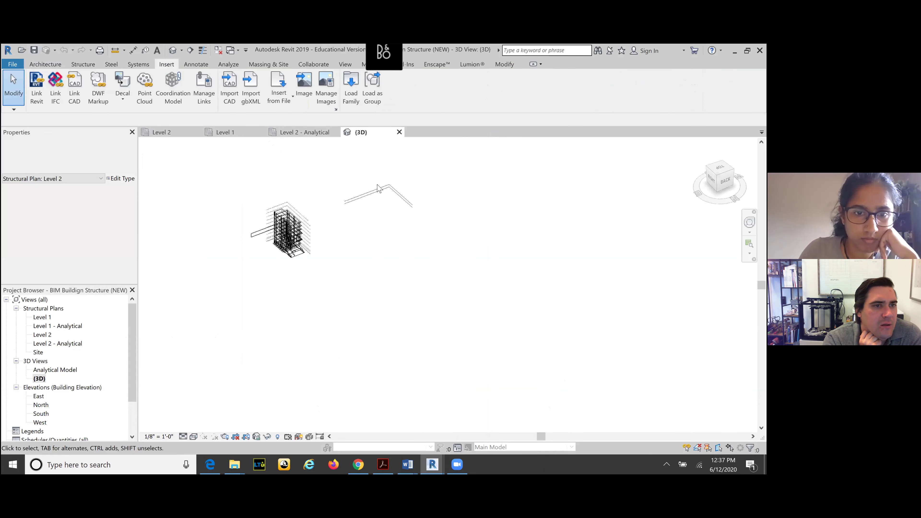
pyautogui.scroll(8, 254, 242)
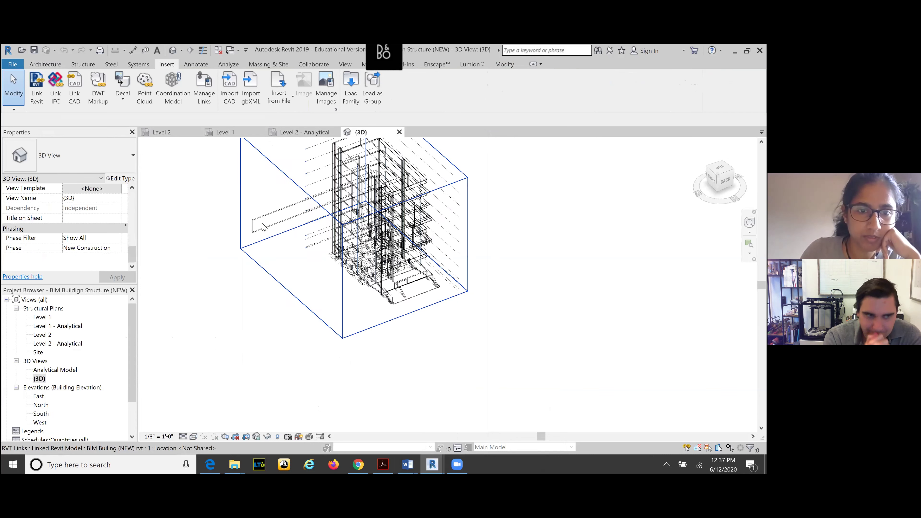
pyautogui.scroll(-2, 267, 226)
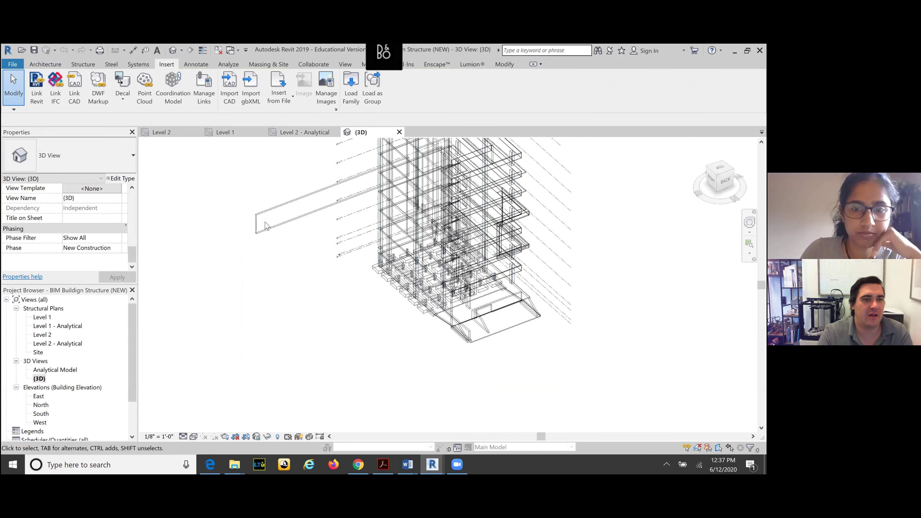
pyautogui.scroll(-2, 267, 225)
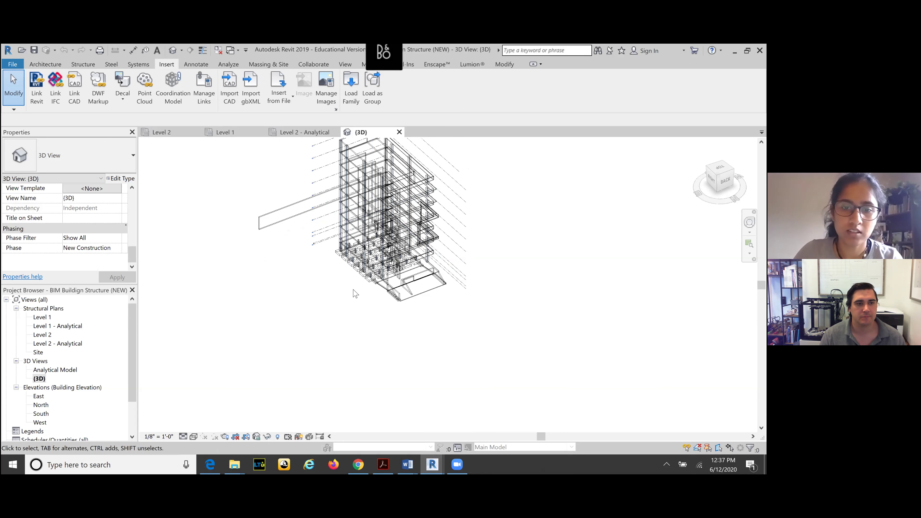
# Step: Return to the architectural model's 3D view and select the Generic - 12" wall beside the building
pyautogui.click(394, 437)
pyautogui.moveTo(438, 465)
pyautogui.click(482, 432)
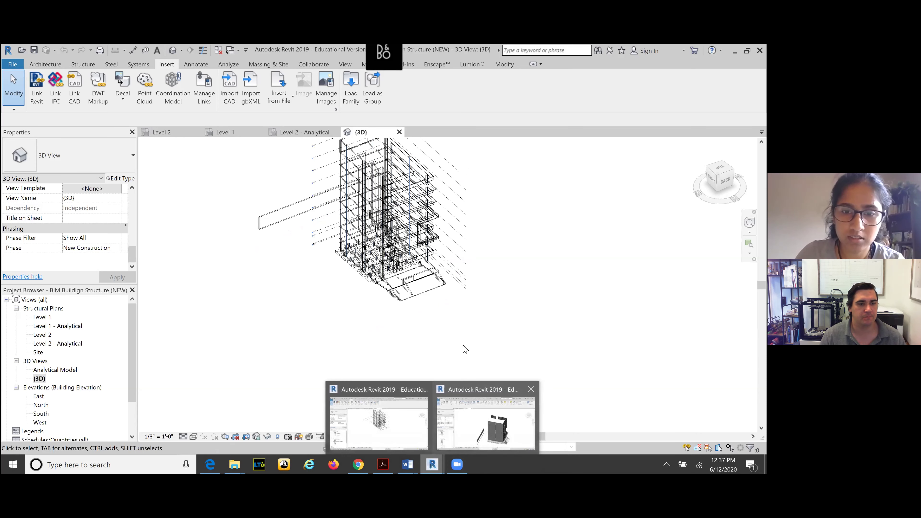
pyautogui.click(341, 337)
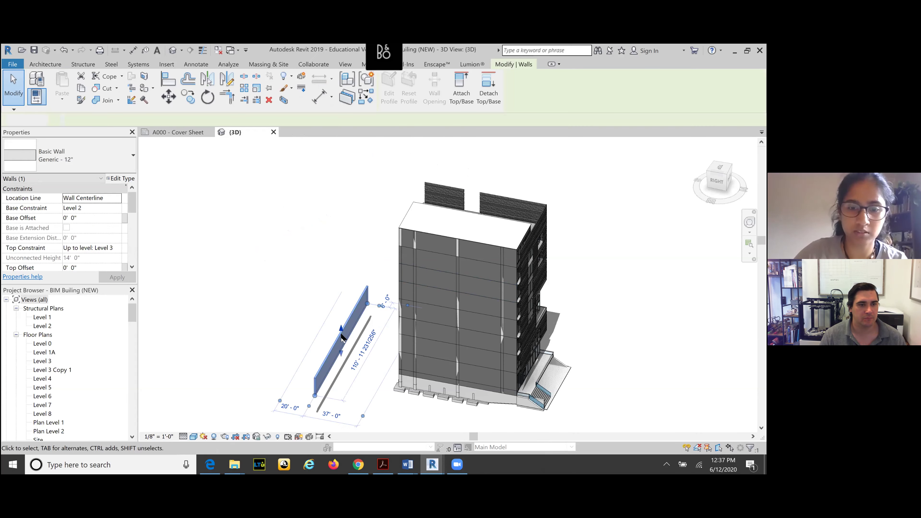
# Step: Delete the Generic - 12" wall beside the building
pyautogui.press('Delete')
pyautogui.scroll(-1, 71, 353)
pyautogui.scroll(1, 71, 353)
pyautogui.scroll(-1, 334, 360)
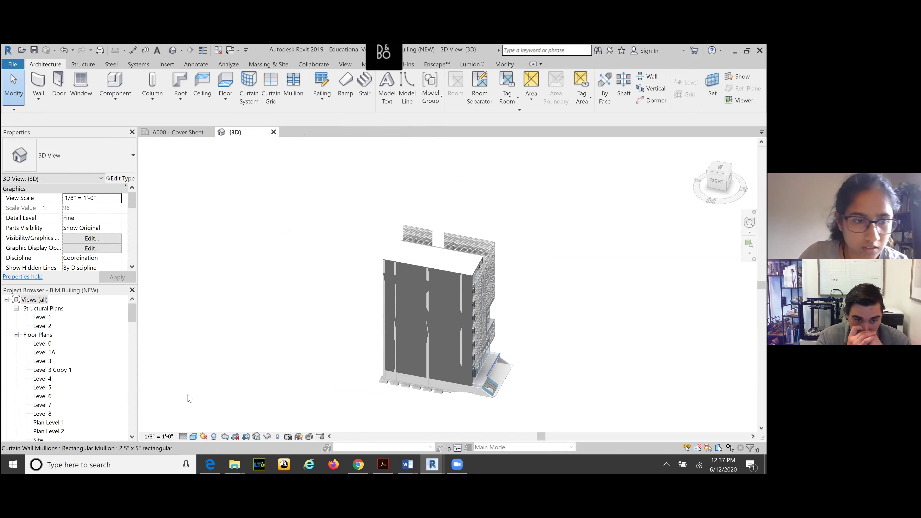
pyautogui.scroll(-1, 50, 354)
pyautogui.scroll(-4, 50, 354)
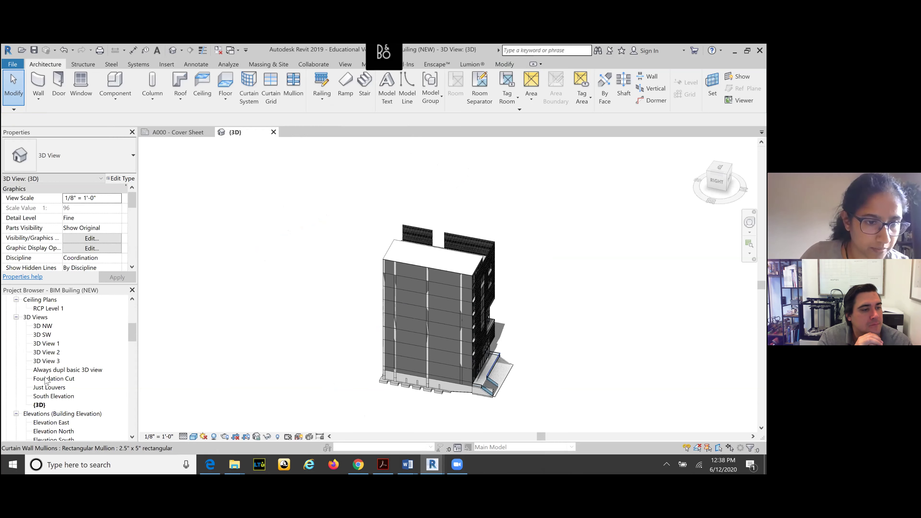
# Step: Open the Foundation Cut 3D view, orbit to a flatter angle and inspect the front wall footing
pyautogui.doubleClick(54, 378)
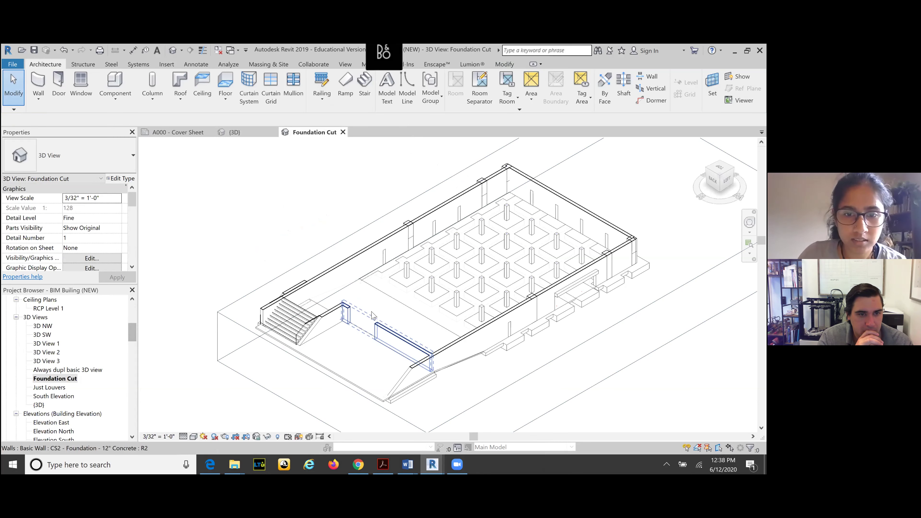
pyautogui.scroll(-3, 374, 316)
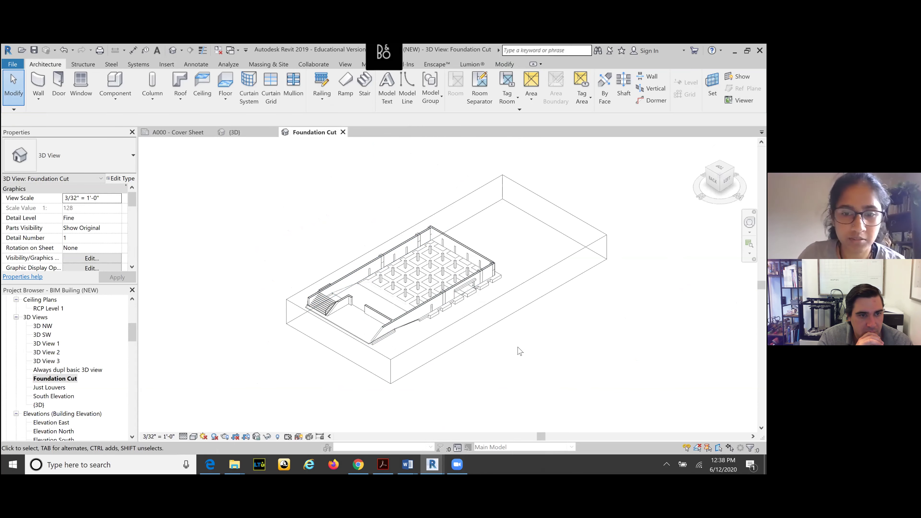
pyautogui.rightClick(509, 343)
pyautogui.press('Escape')
pyautogui.keyDown('shift'); pyautogui.moveTo(472, 320); pyautogui.dragTo(470, 298, button='middle'); pyautogui.keyUp('shift')
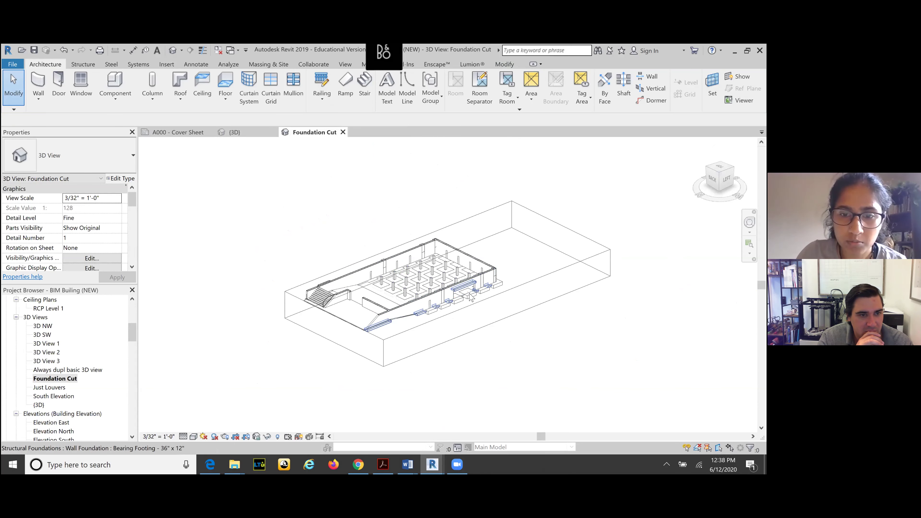
pyautogui.scroll(3, 471, 298)
pyautogui.click(448, 318)
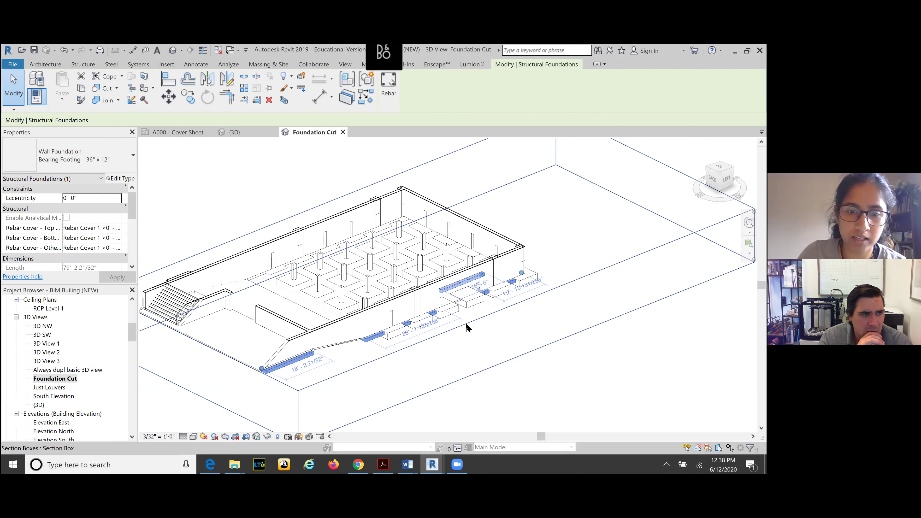
pyautogui.press('Escape')
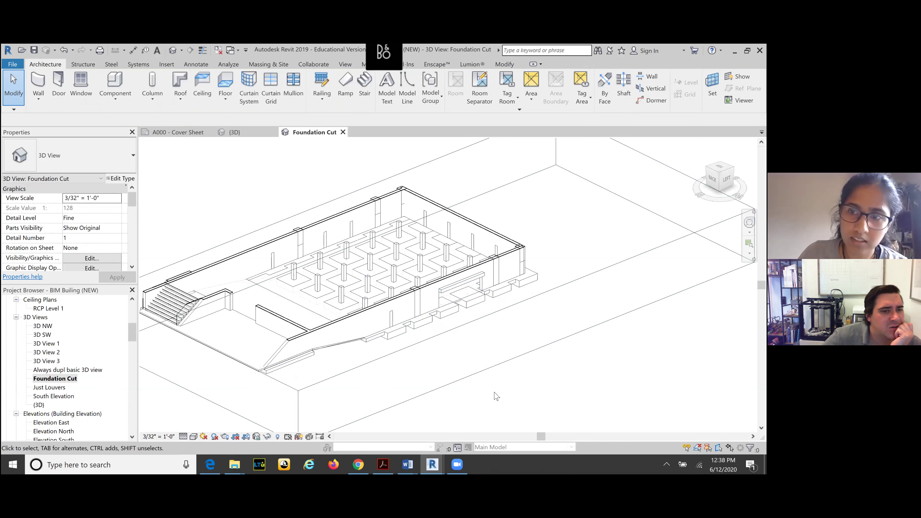
# Step: Select the 84" x 84" x 24" rectangular footing, a 12 x 12 concrete column, then the Bearing Footing 36" x 12"
pyautogui.click(399, 336)
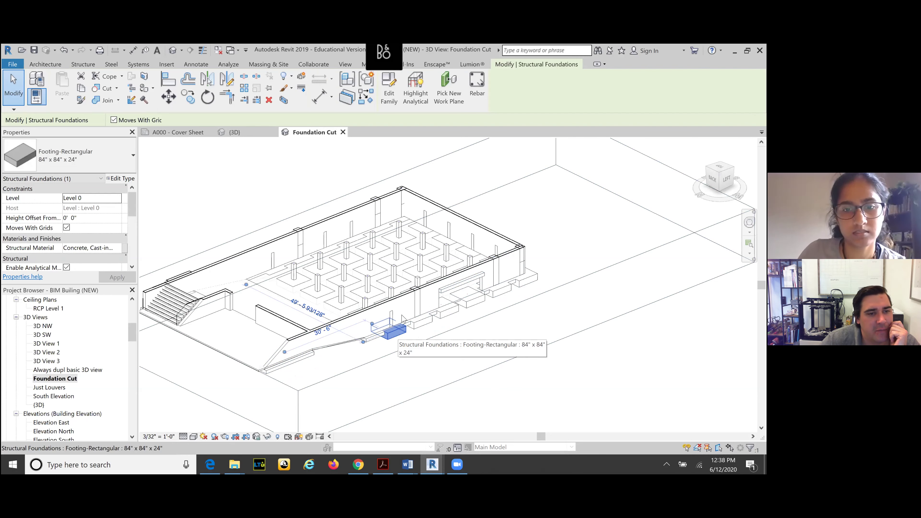
pyautogui.click(394, 271)
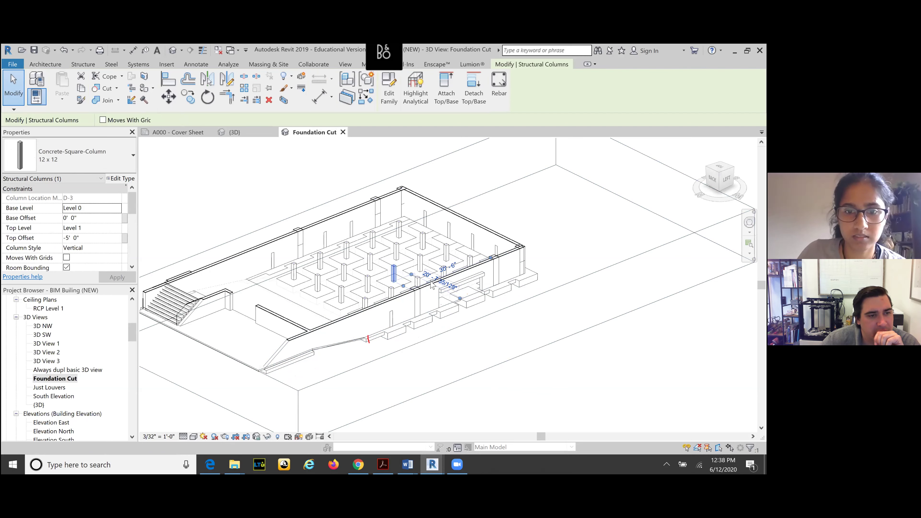
pyautogui.click(304, 365)
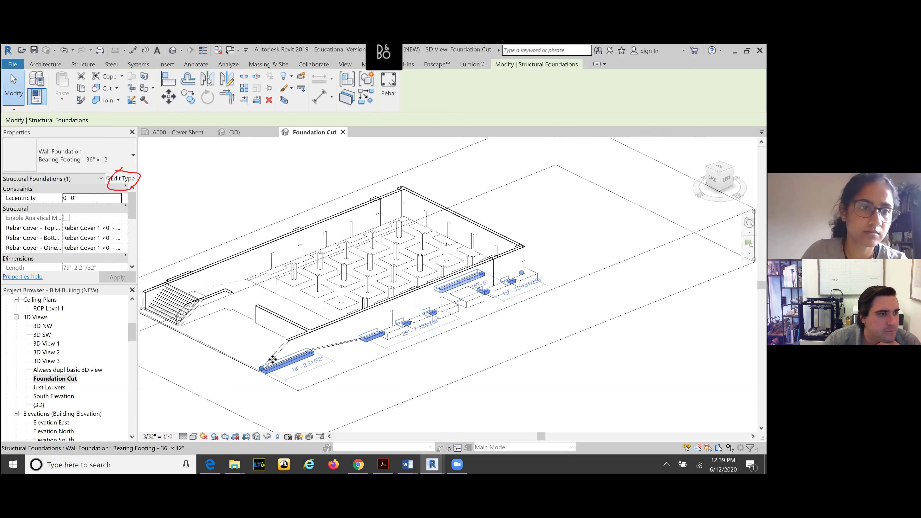
# Step: Turn on Do Not Break At Inserts for the Bearing Footing - 36" x 12" wall foundation type
pyautogui.click(123, 180)
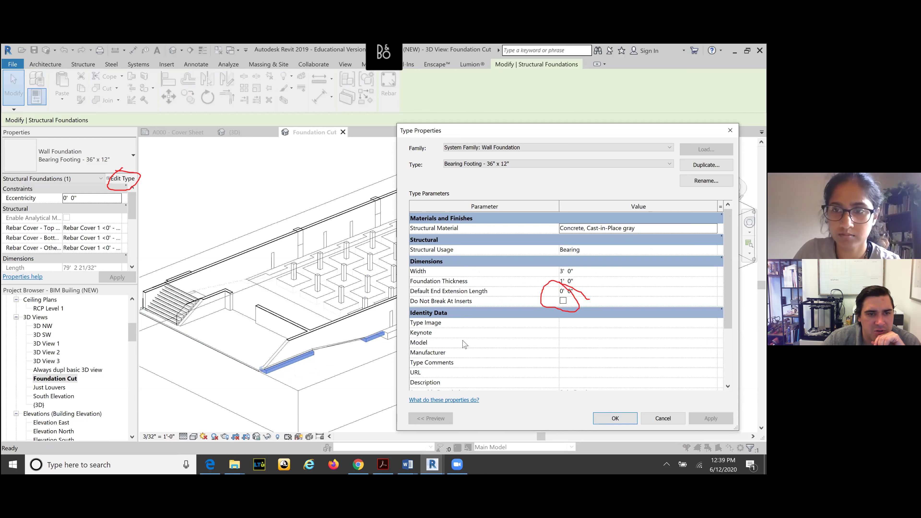
pyautogui.click(563, 301)
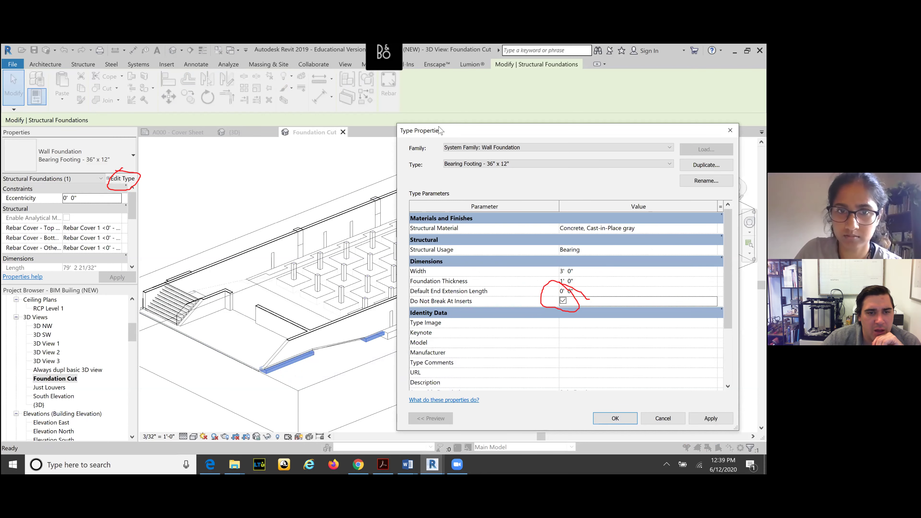
pyautogui.moveTo(440, 130); pyautogui.dragTo(31, 70)
pyautogui.click(288, 359)
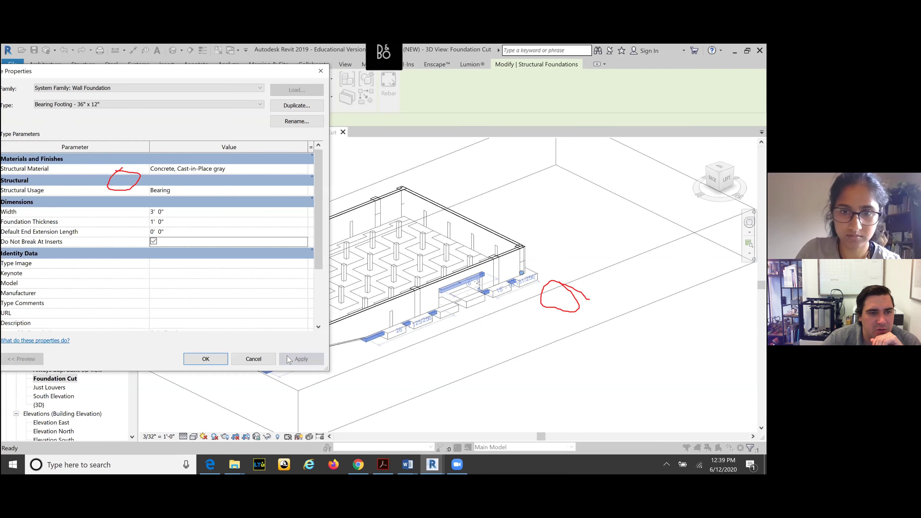
pyautogui.click(209, 358)
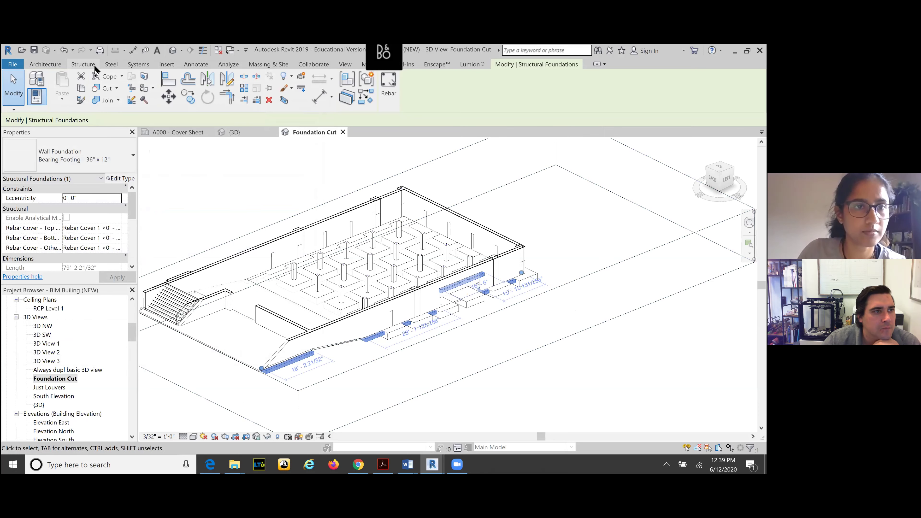
pyautogui.click(36, 78)
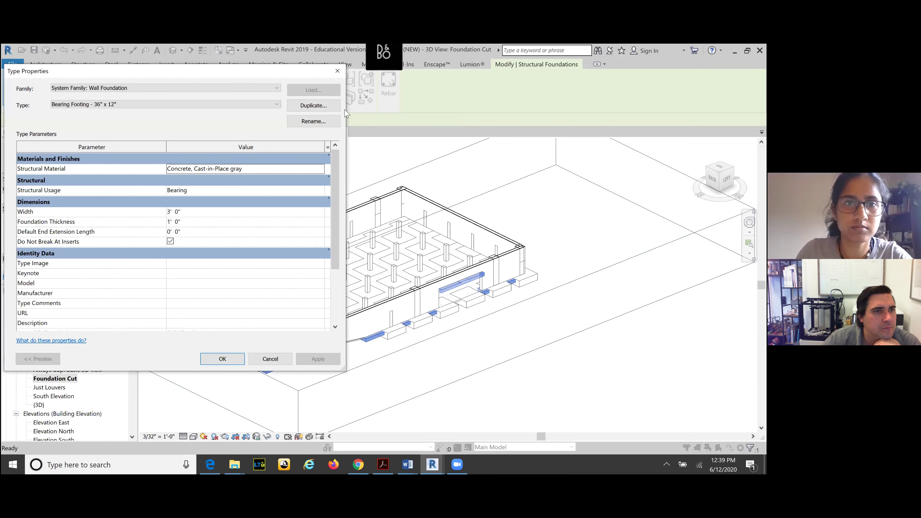
pyautogui.press('Escape')
# Step: Place a Single-Flush 42" x 84" door in the front foundation wall, then select its footing
pyautogui.click(46, 64)
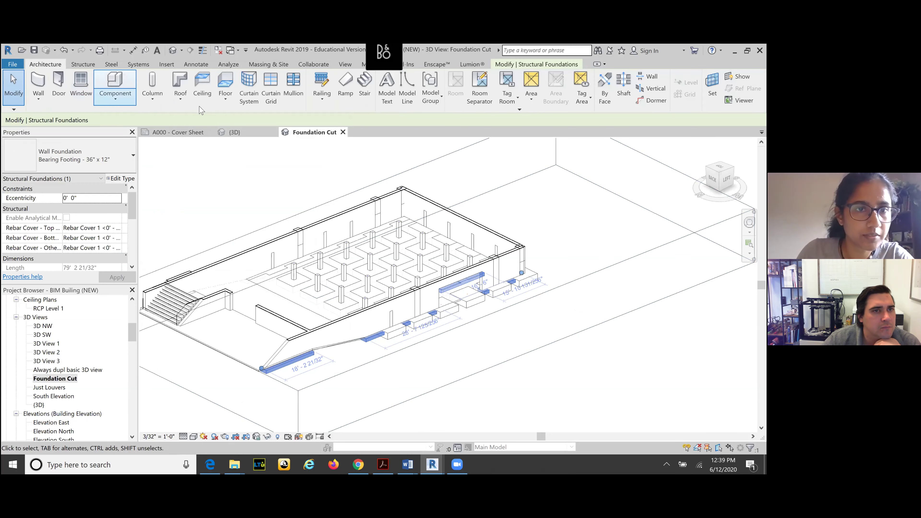
pyautogui.click(59, 79)
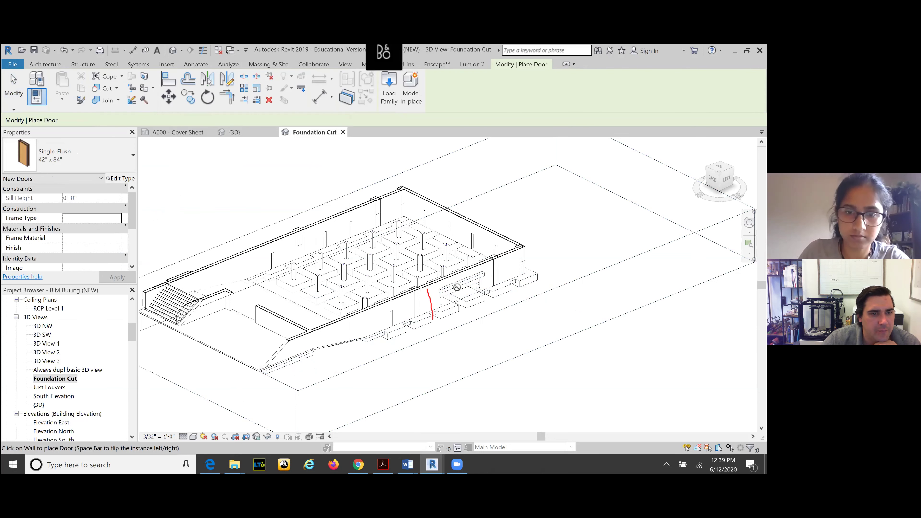
pyautogui.click(430, 300)
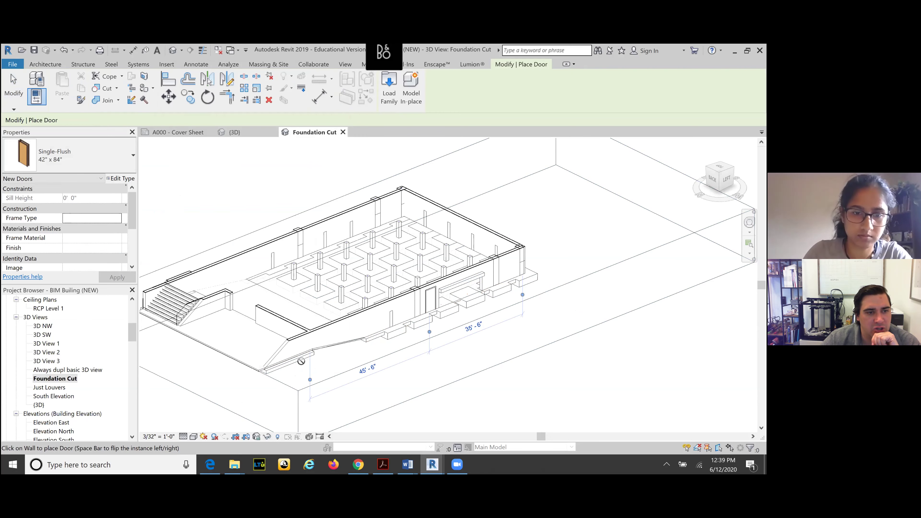
pyautogui.press('Escape')
pyautogui.click(291, 360)
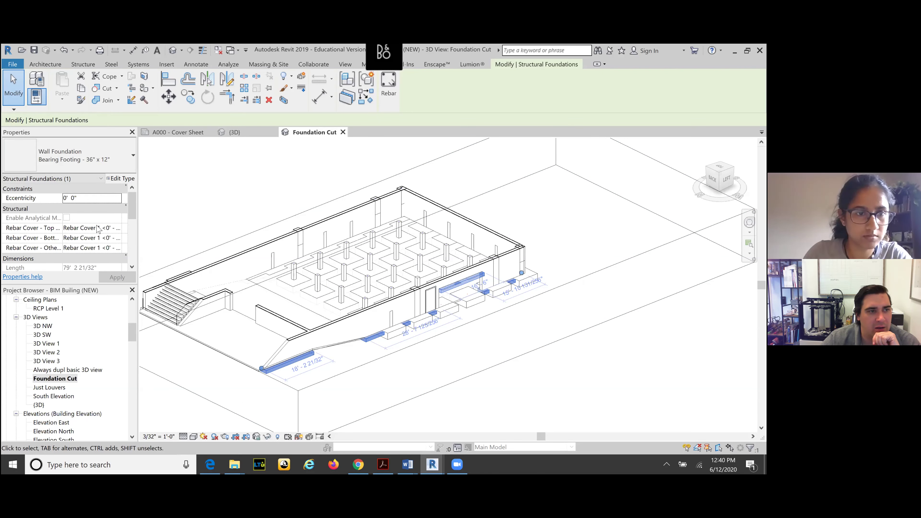
# Step: Untick Do Not Break At Inserts for the Bearing Footing - 36" x 12" type, shortening it to 75' 8 21/32"
pyautogui.scroll(-1, 97, 229)
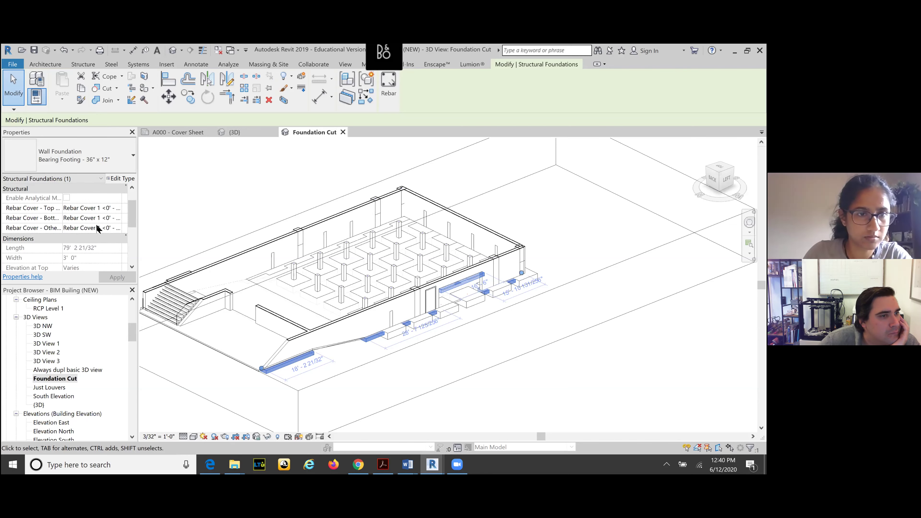
pyautogui.scroll(2, 97, 227)
pyautogui.click(120, 179)
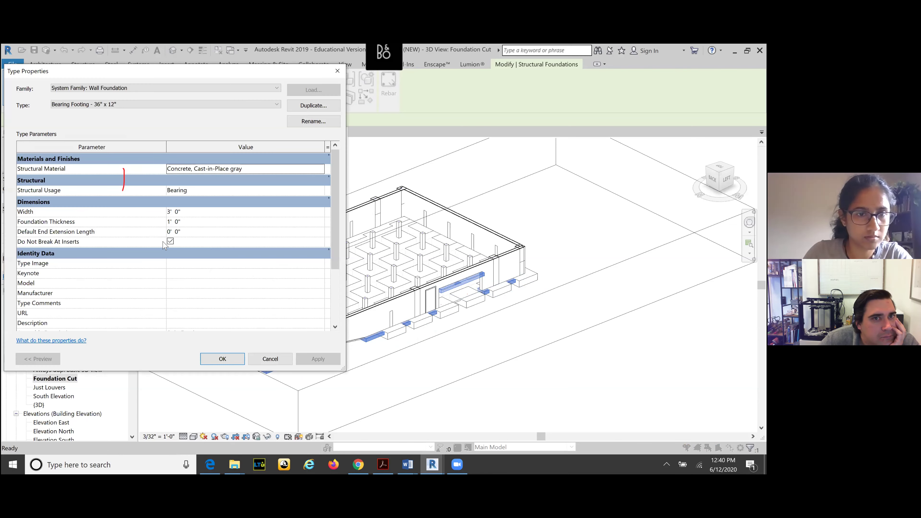
pyautogui.click(170, 241)
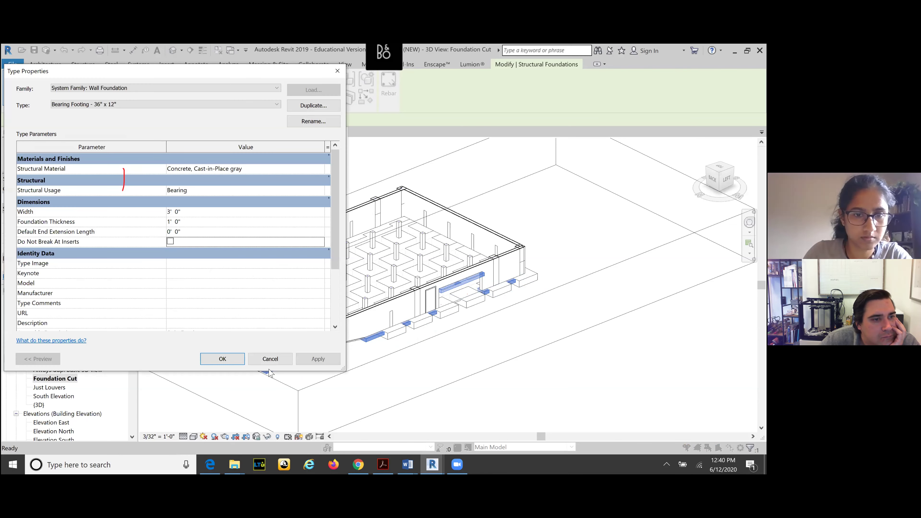
pyautogui.click(241, 360)
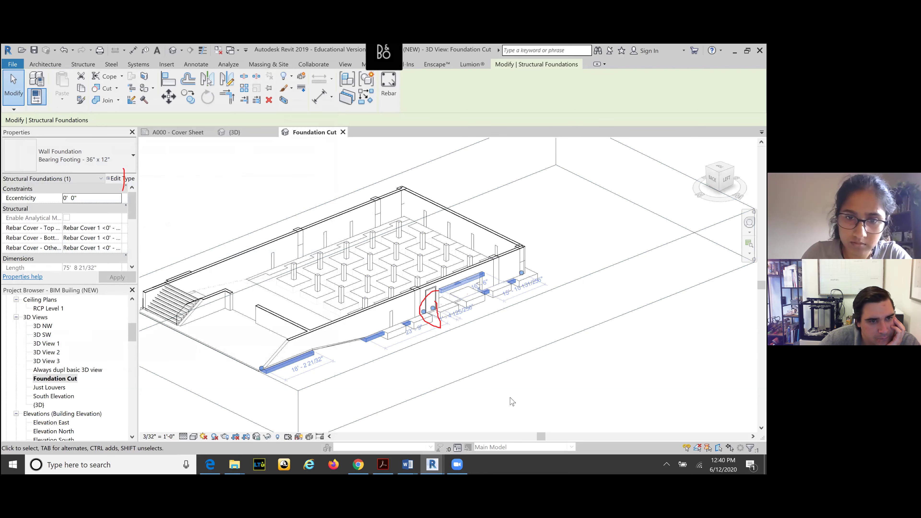
pyautogui.click(506, 387)
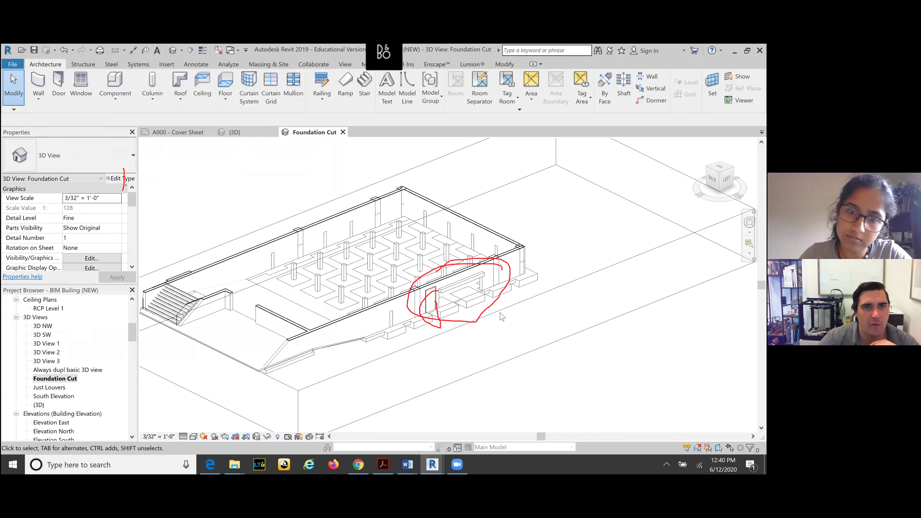
# Step: Edit the front foundation wall's profile, dragging the opening's edge line down to the wall base
pyautogui.click(471, 274)
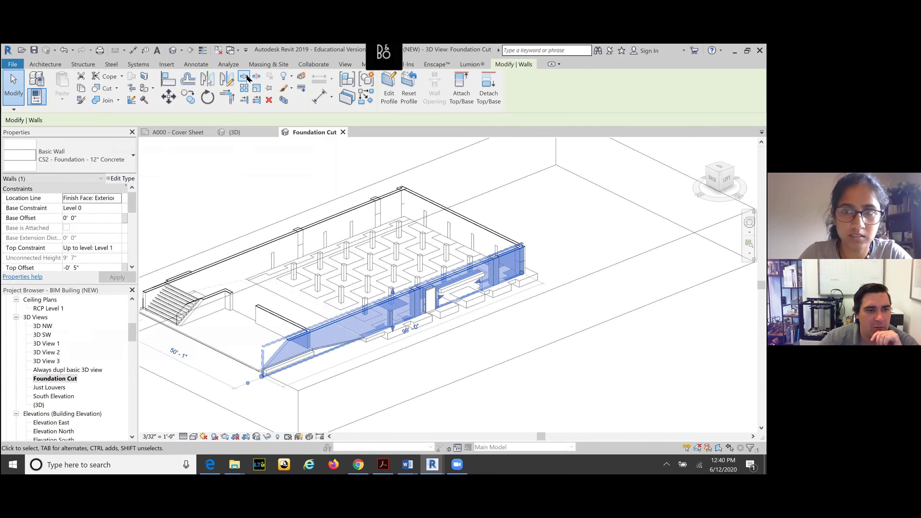
pyautogui.moveTo(433, 125); pyautogui.dragTo(403, 110)
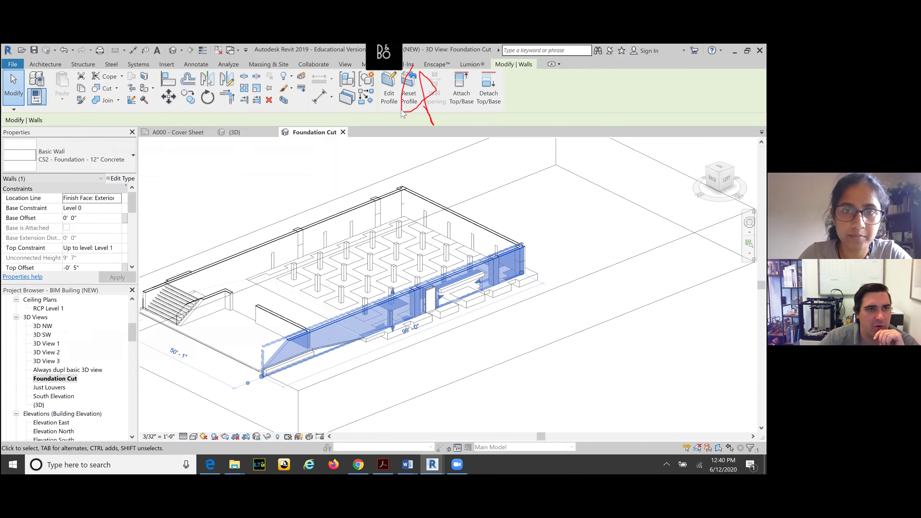
pyautogui.click(388, 89)
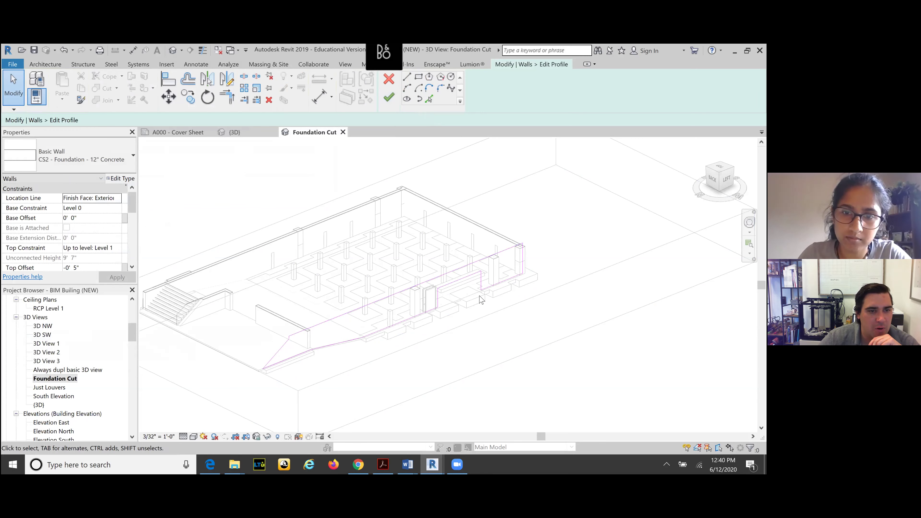
pyautogui.scroll(3, 467, 283)
pyautogui.moveTo(449, 271)
pyautogui.mouseDown()
pyautogui.moveTo(451, 297)
pyautogui.moveTo(477, 294)
pyautogui.mouseUp()
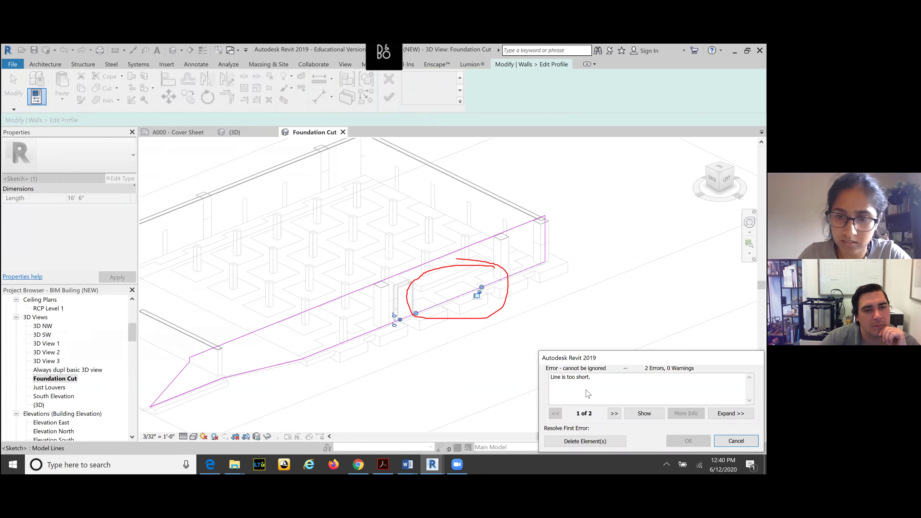
pyautogui.click(613, 443)
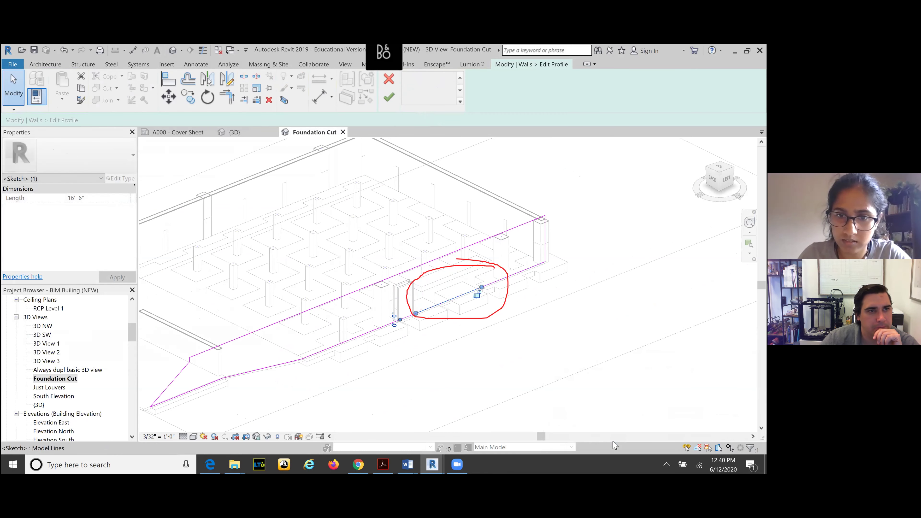
pyautogui.click(388, 97)
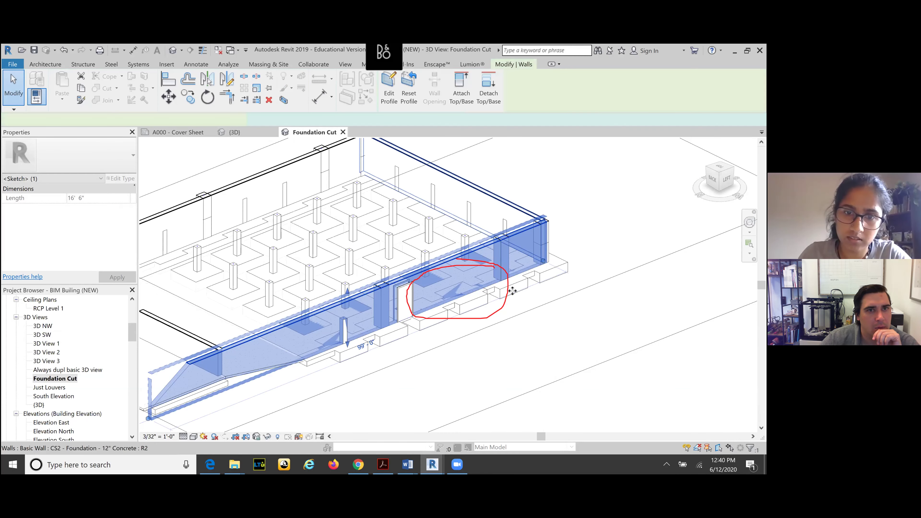
pyautogui.click(534, 327)
pyautogui.scroll(-1, 544, 345)
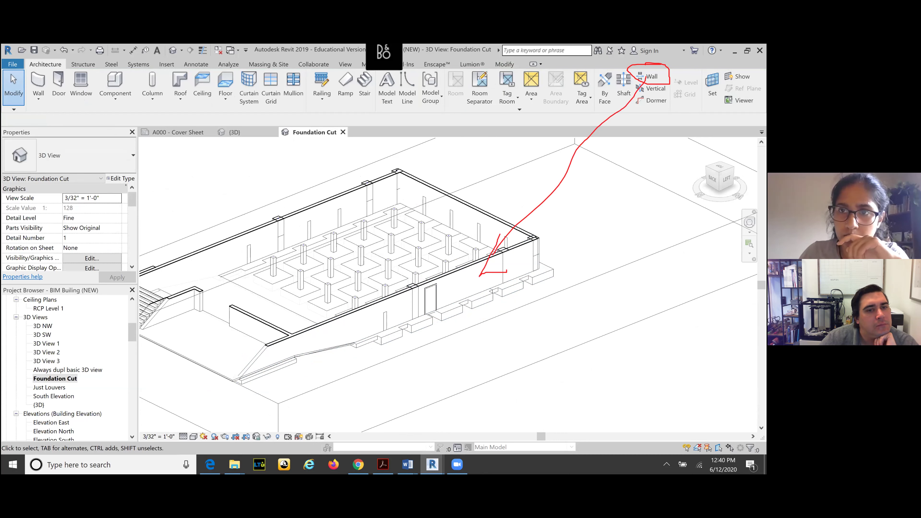
pyautogui.click(649, 77)
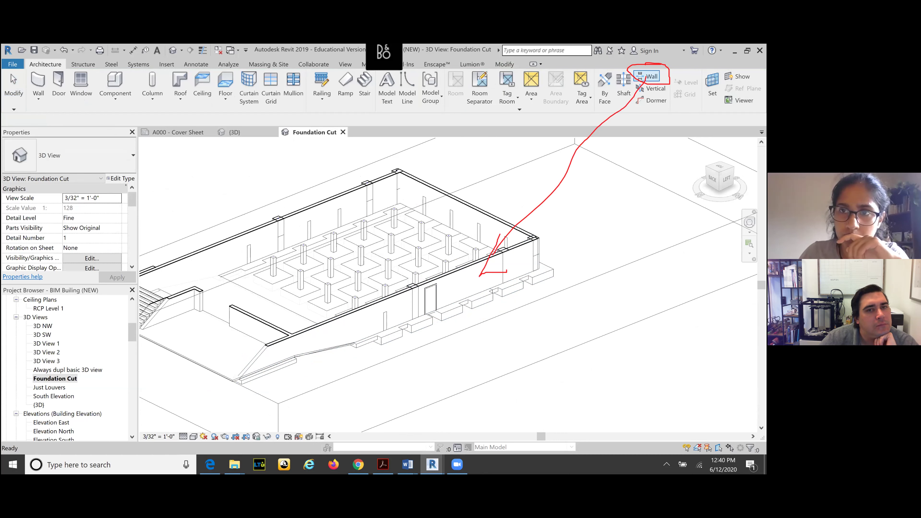
pyautogui.click(477, 283)
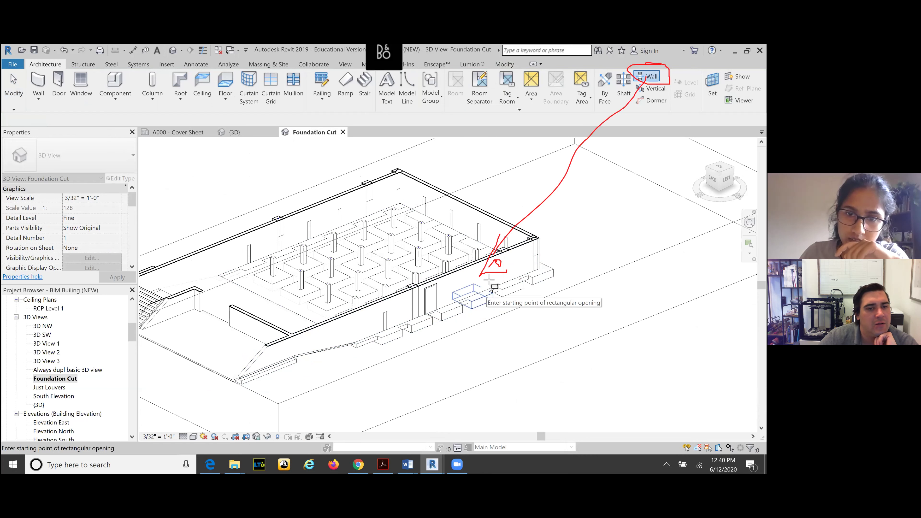
pyautogui.click(477, 282)
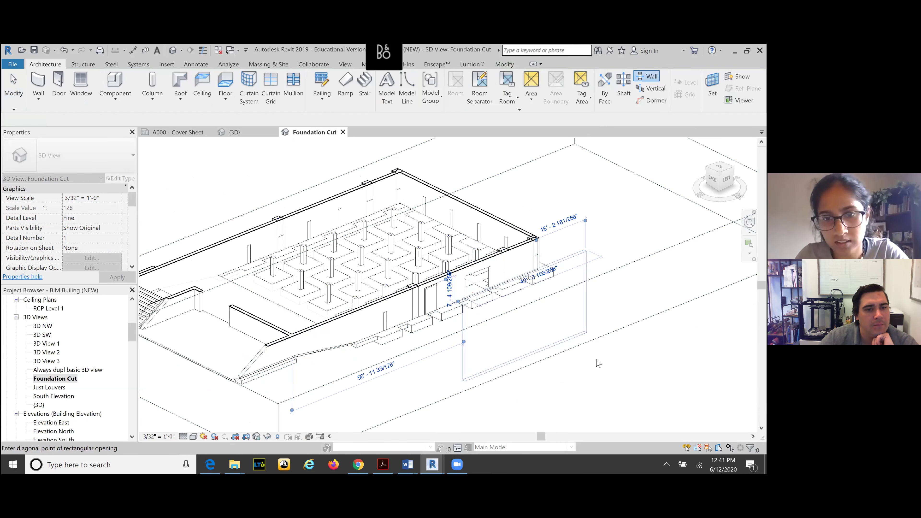
pyautogui.press('Escape')
pyautogui.press('Escape')
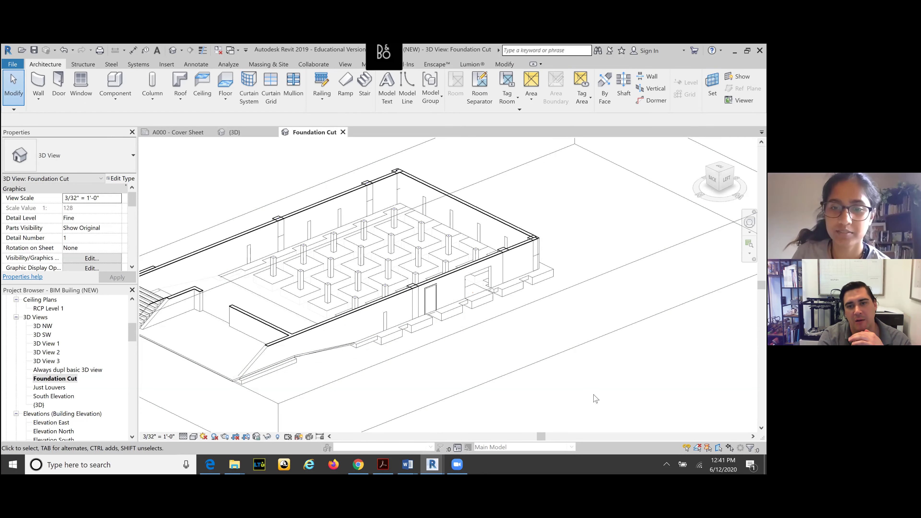
pyautogui.click(436, 303)
pyautogui.press('Escape')
pyautogui.click(433, 303)
pyautogui.click(456, 396)
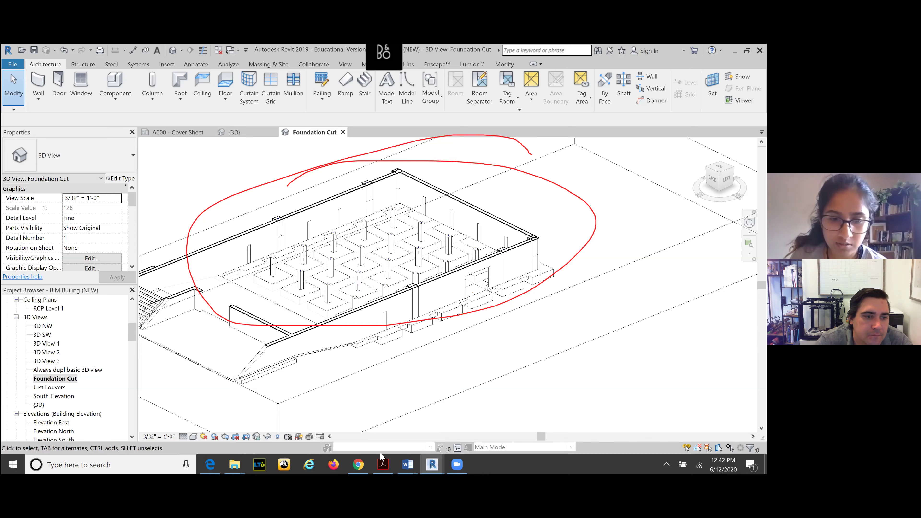
pyautogui.moveTo(365, 463)
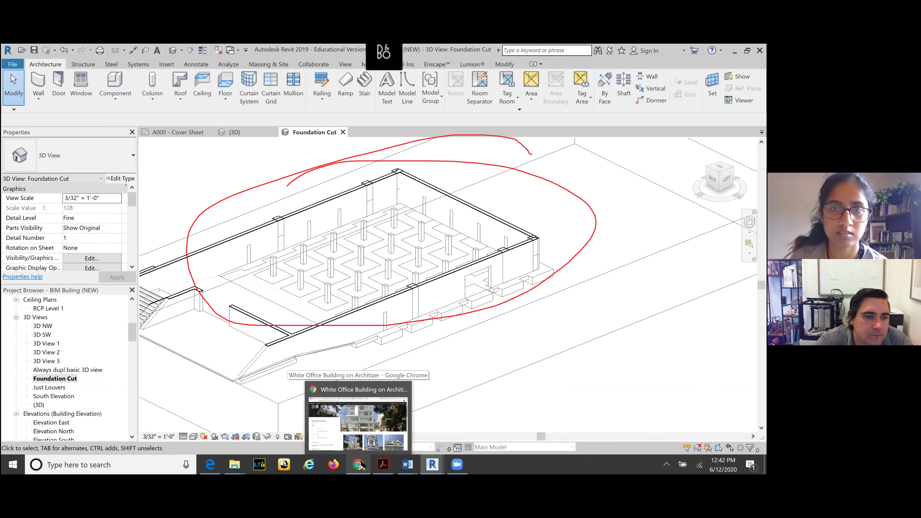
# Step: In the LTU course in Chrome, go to Modules and scroll to Module 3: Structure - Beams, Joists, and Trusses
pyautogui.click(380, 426)
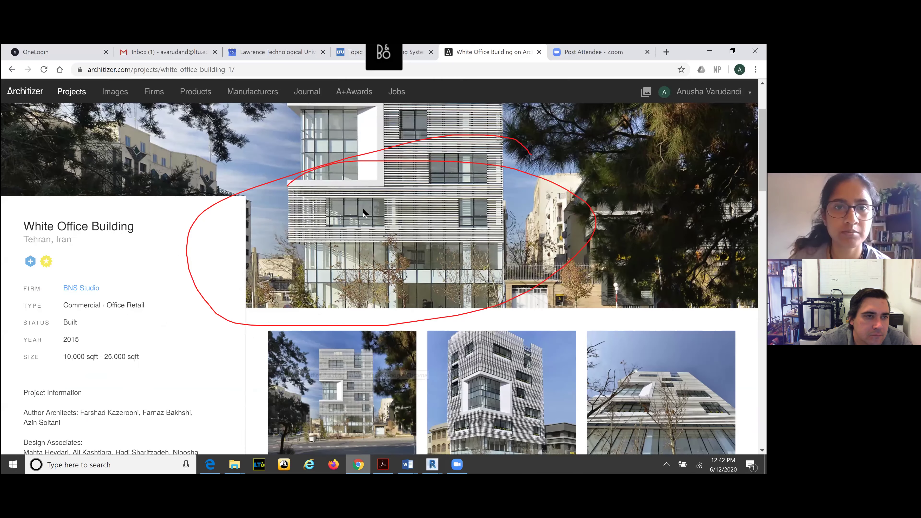
pyautogui.click(417, 53)
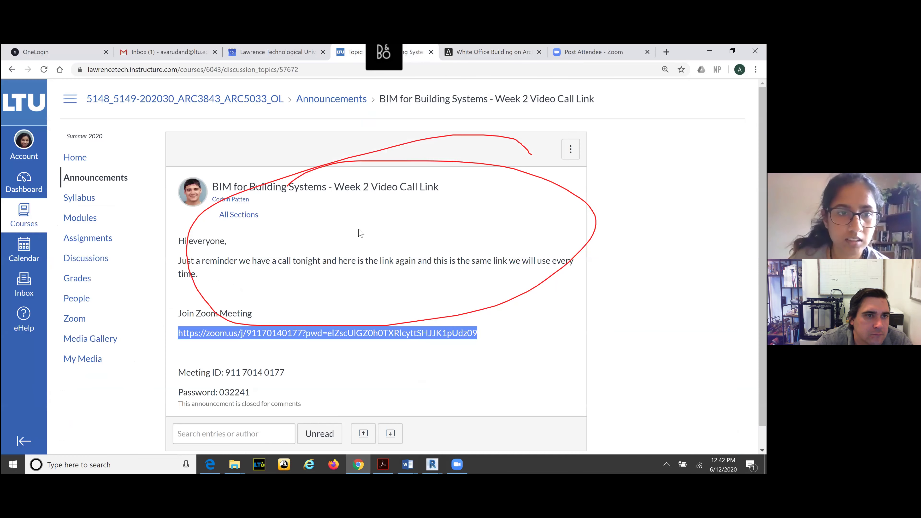
pyautogui.click(85, 238)
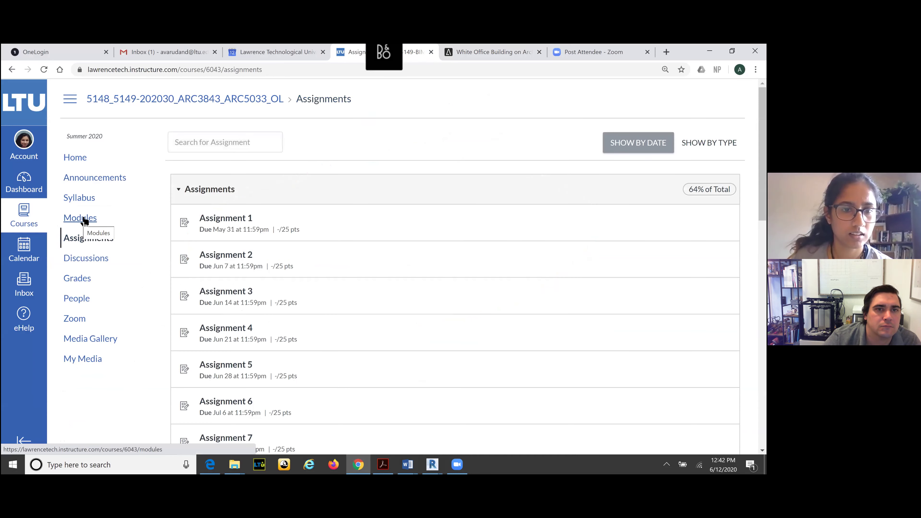
pyautogui.click(81, 218)
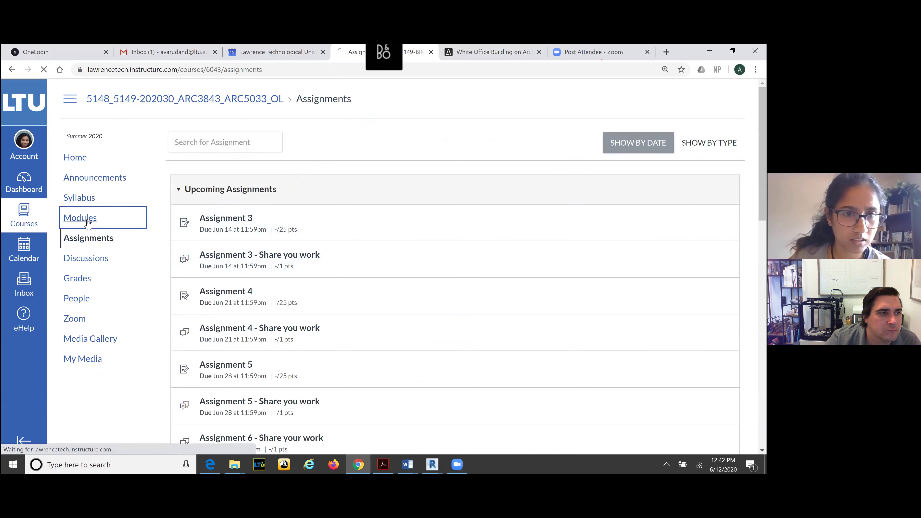
pyautogui.scroll(-7, 276, 276)
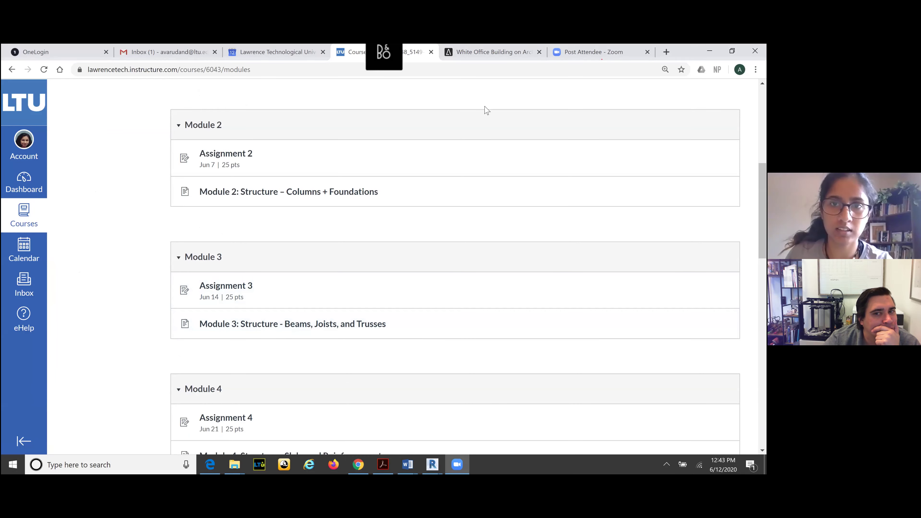
# Step: On the White Office Building page, view the enlarged facade detail drawing, then close it
pyautogui.hotkey('ctrl', 'Tab')
pyautogui.hotkey('ctrl', 'Tab')
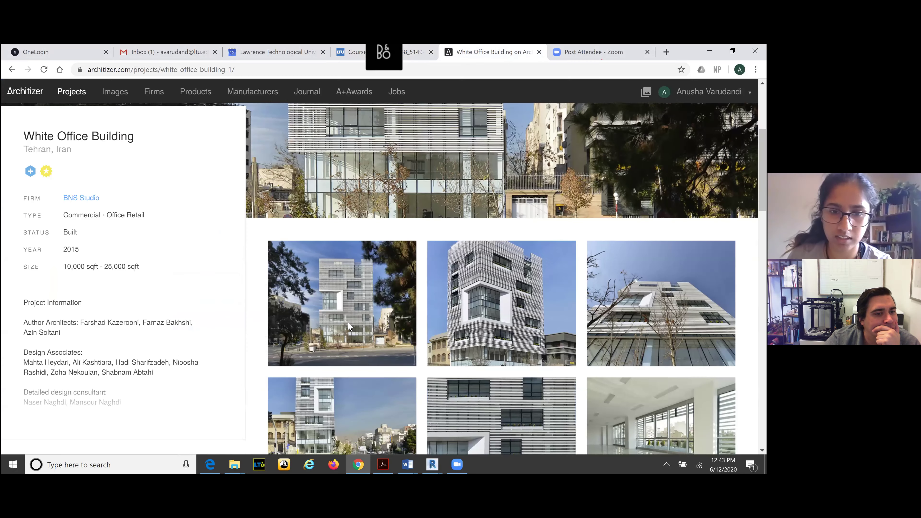
pyautogui.scroll(-5, 347, 322)
pyautogui.scroll(-8, 436, 368)
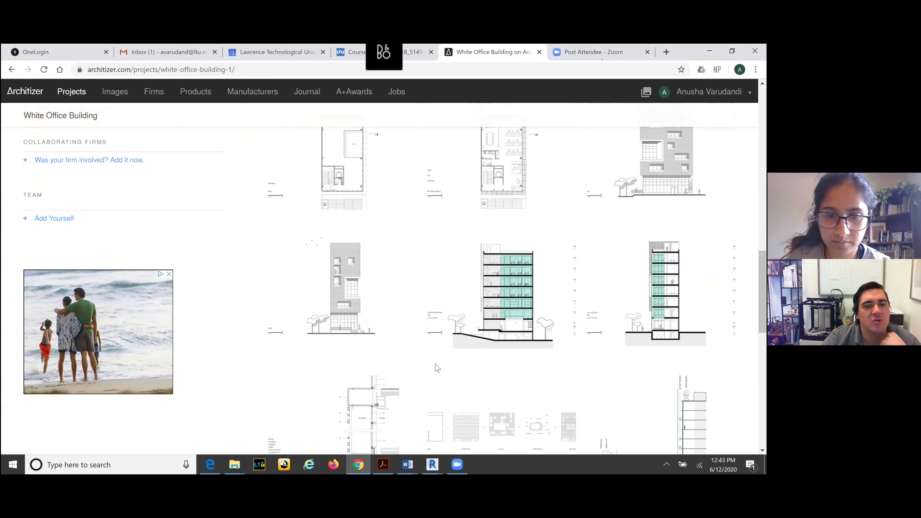
pyautogui.scroll(-4, 437, 366)
pyautogui.click(353, 289)
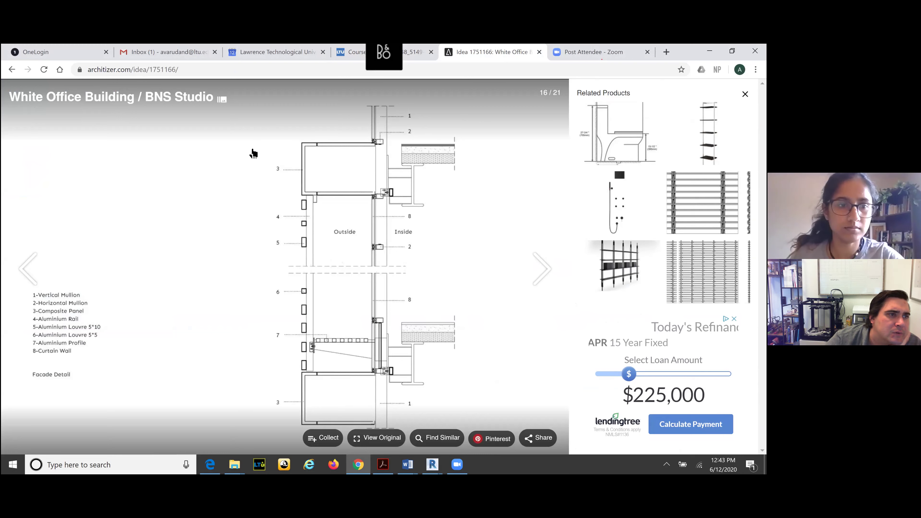
pyautogui.click(284, 188)
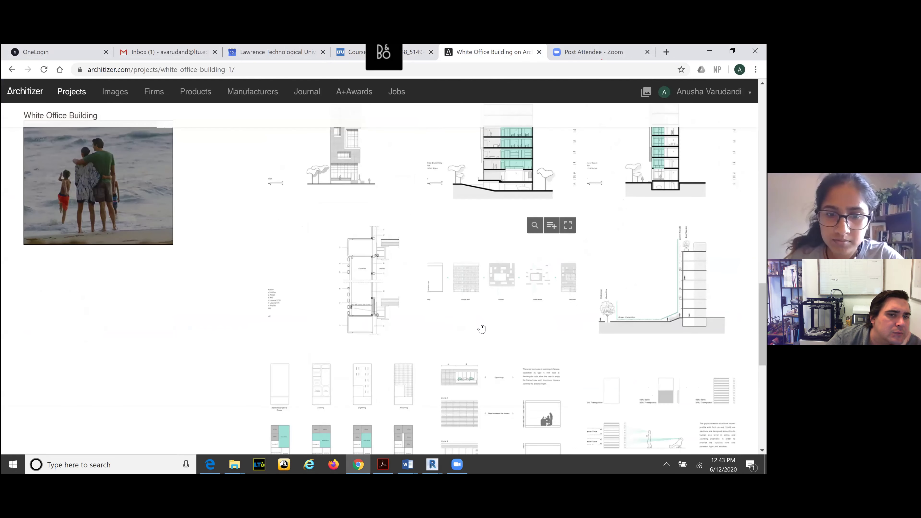
# Step: Enlarge the second–fifth floor plan drawing
pyautogui.scroll(2, 482, 328)
pyautogui.scroll(3, 482, 327)
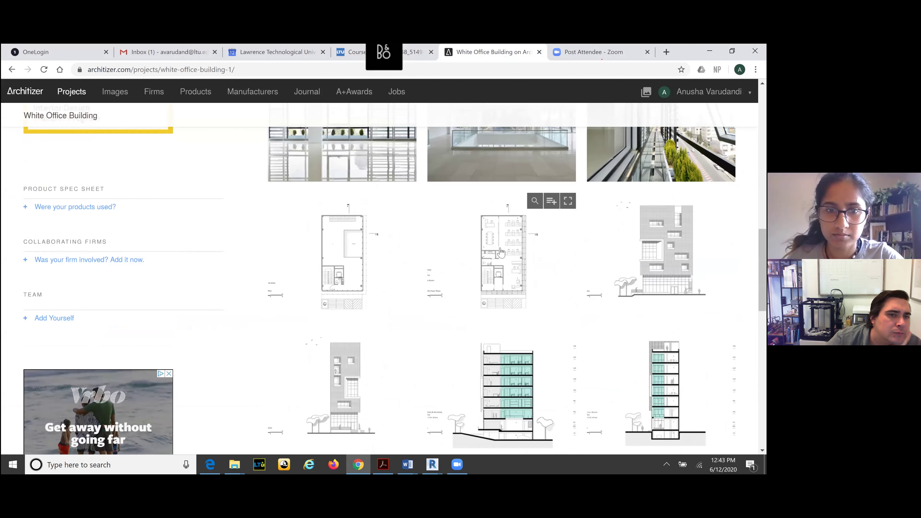
pyautogui.click(501, 252)
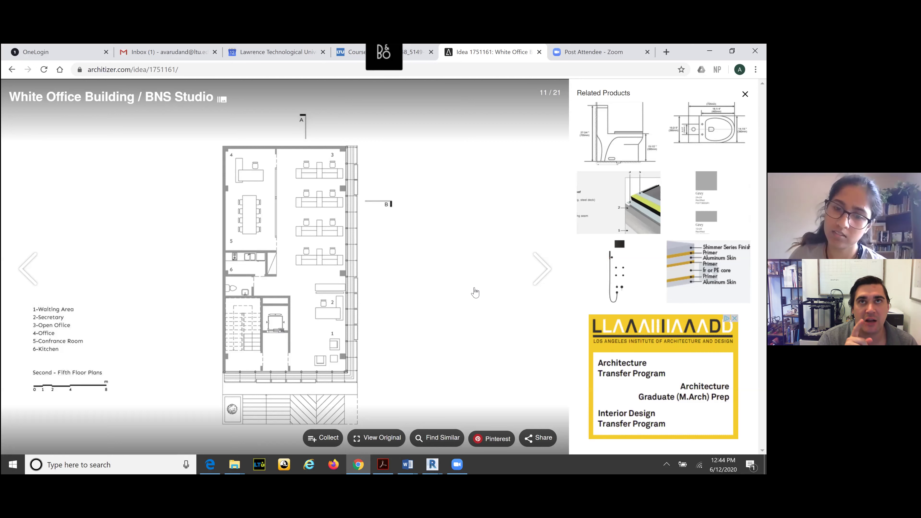
# Step: In the structural project's window, remove the BIM Builing (NEW).rvt link via Manage Links
pyautogui.click(431, 463)
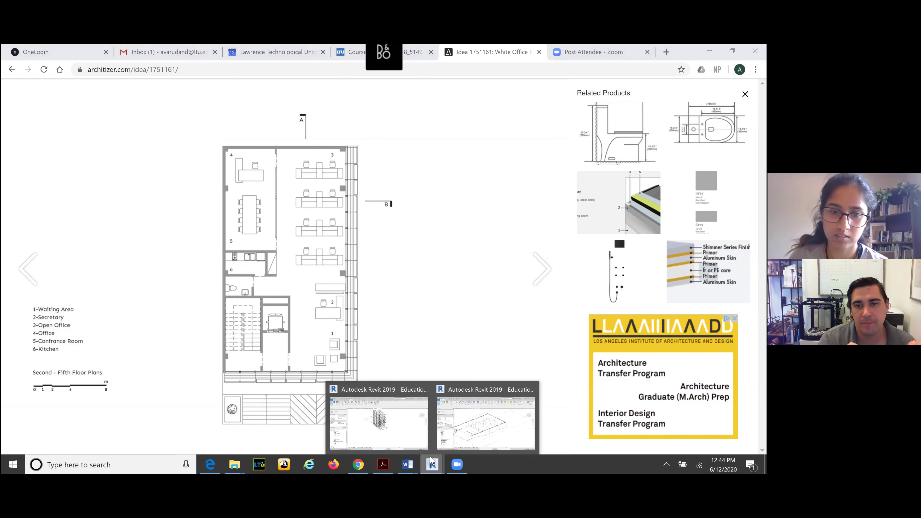
pyautogui.click(404, 435)
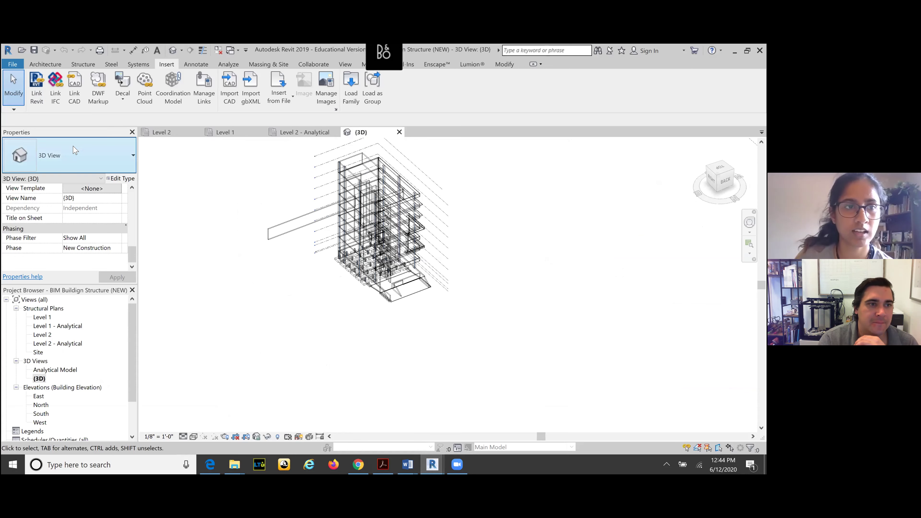
pyautogui.click(204, 95)
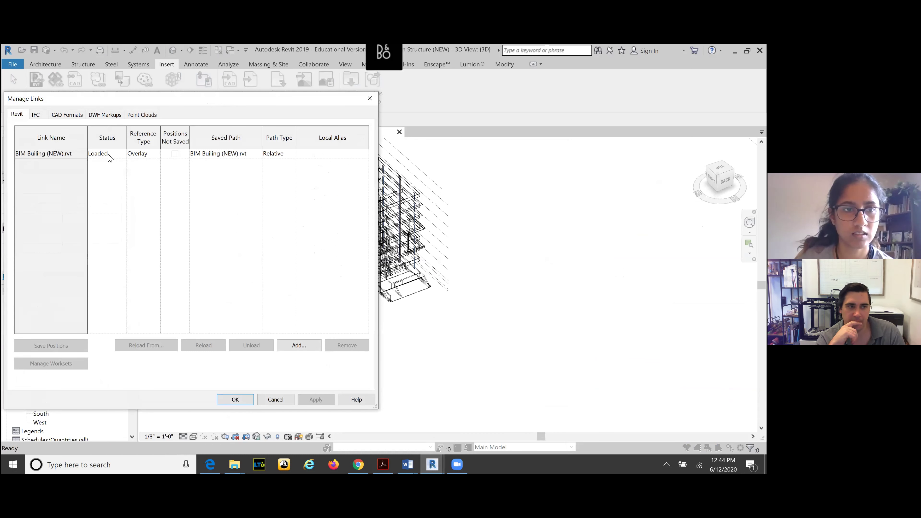
pyautogui.click(54, 152)
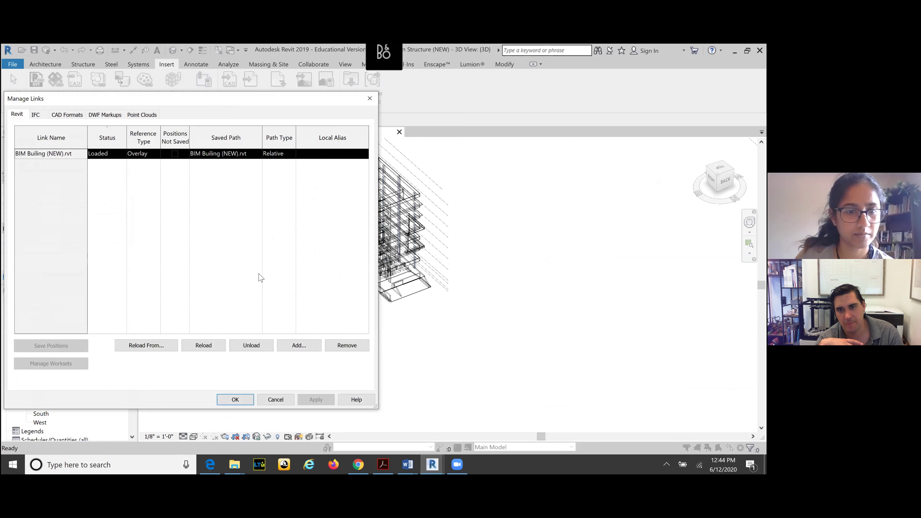
pyautogui.click(346, 348)
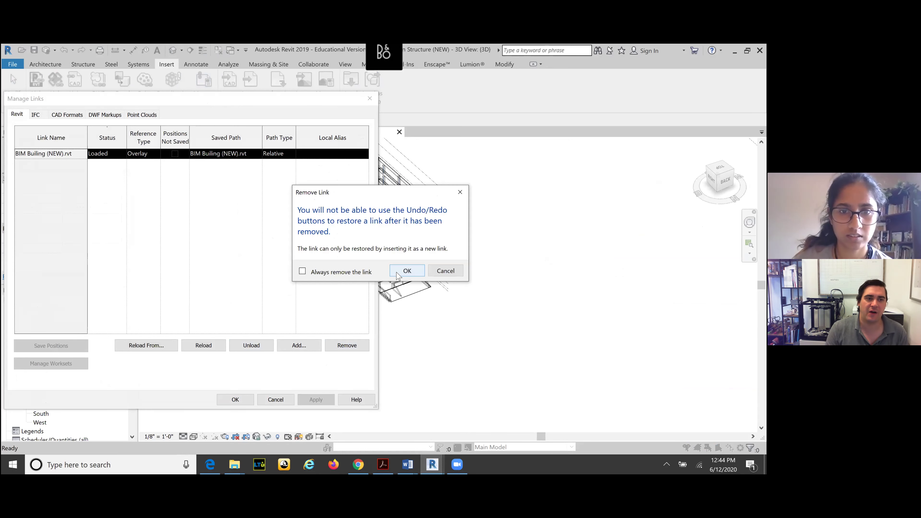
pyautogui.click(407, 271)
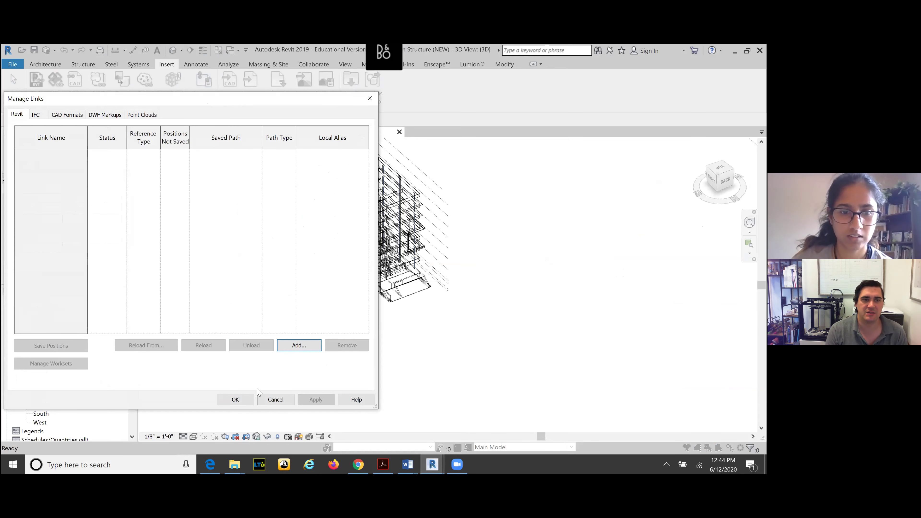
pyautogui.click(237, 401)
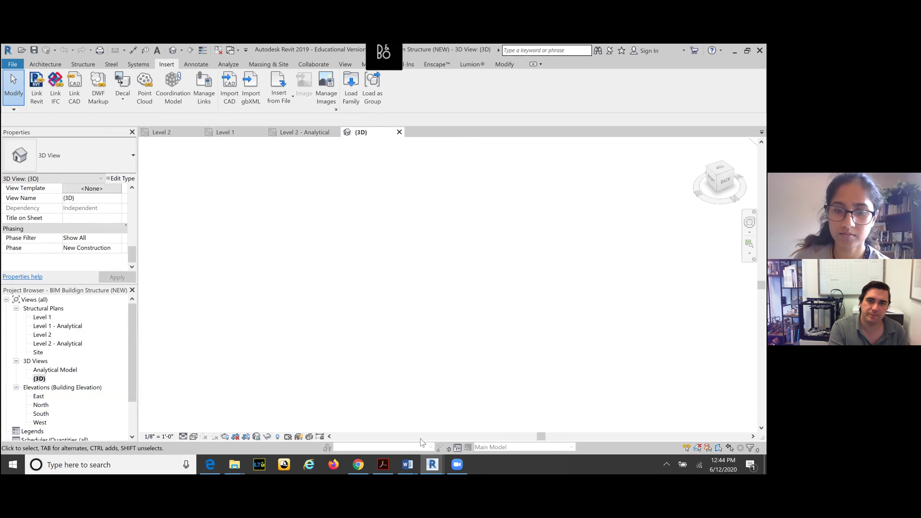
# Step: In the architectural model's window, remove the BIM Buildign Structure (NEW) link via Manage Links
pyautogui.moveTo(436, 462)
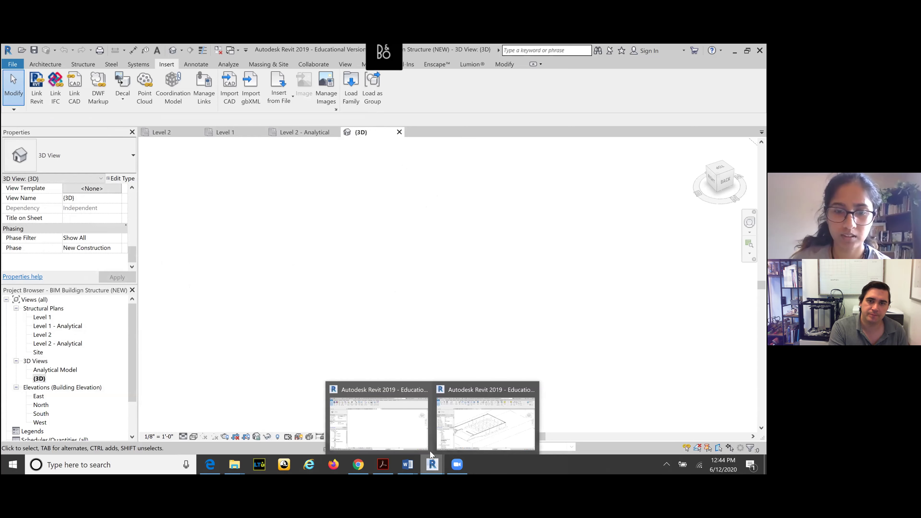
pyautogui.click(477, 433)
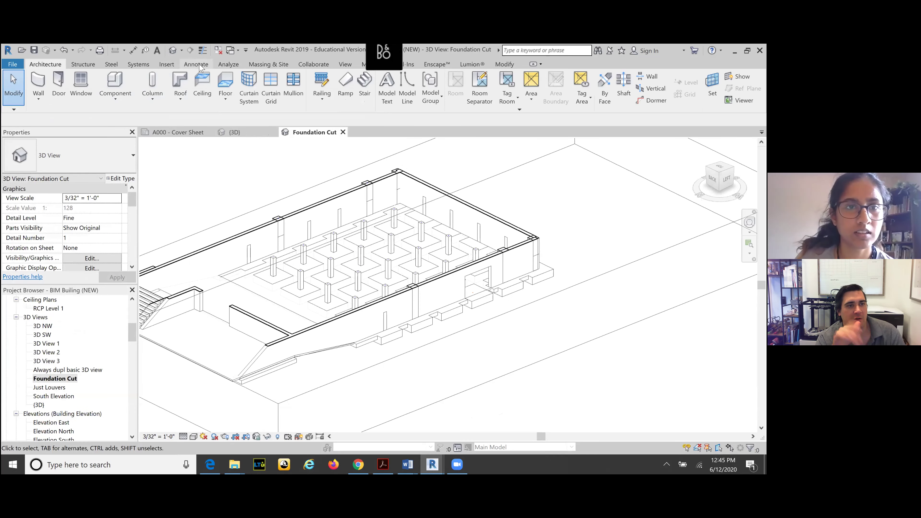
pyautogui.click(363, 64)
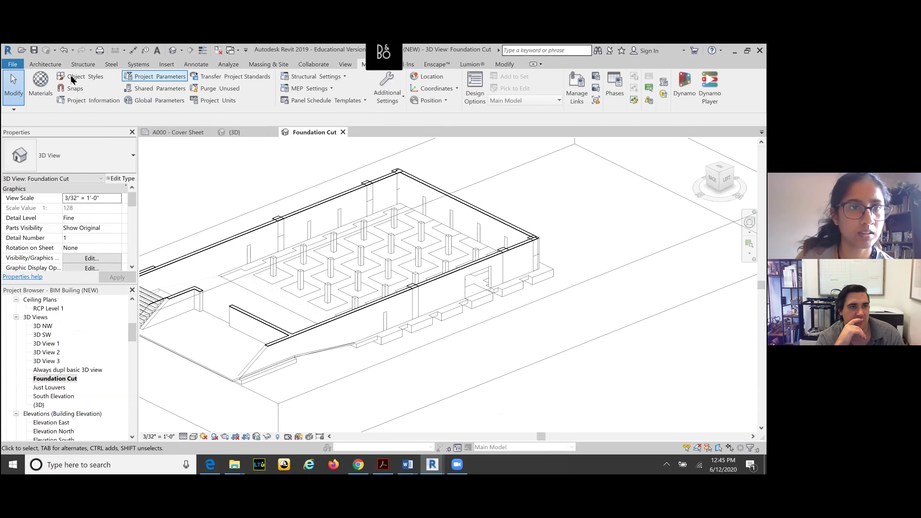
pyautogui.click(53, 65)
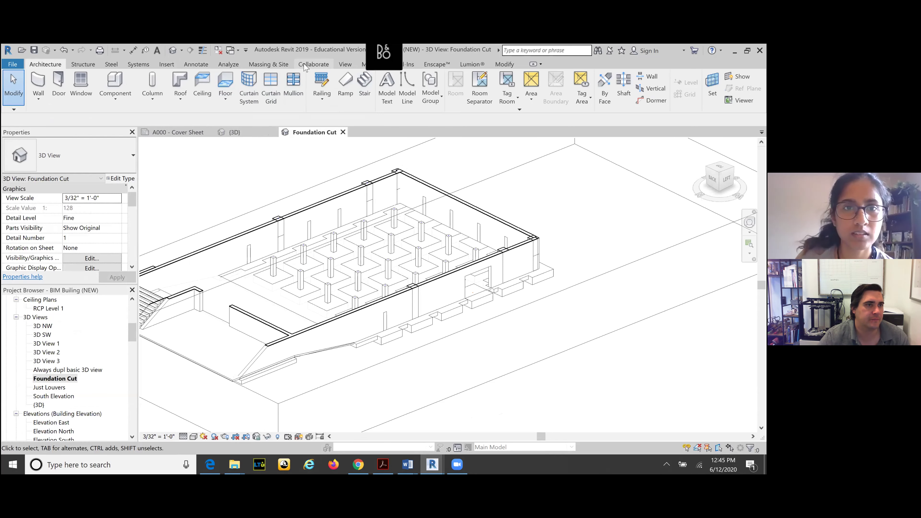
pyautogui.click(170, 65)
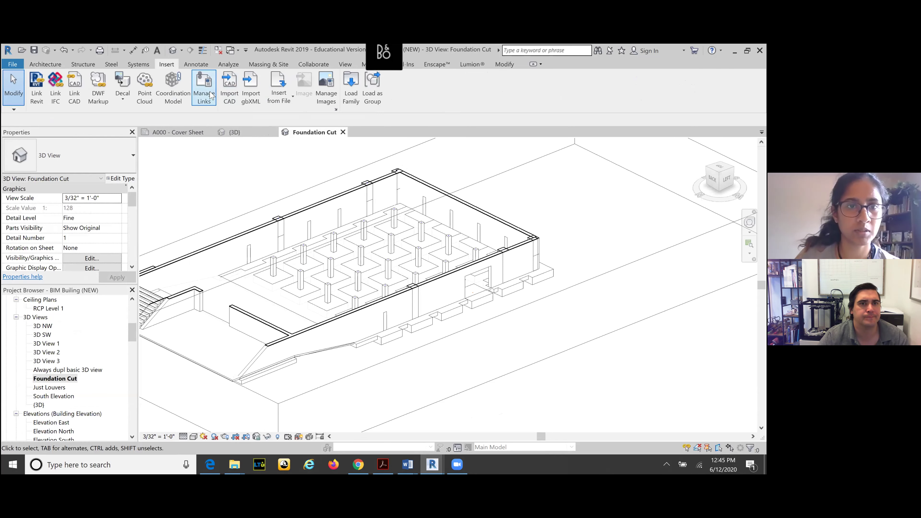
pyautogui.click(204, 84)
pyautogui.click(64, 157)
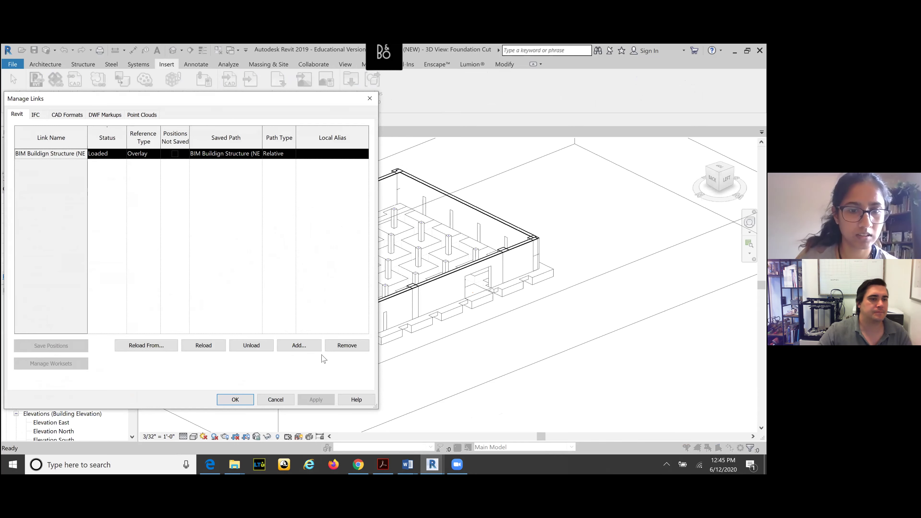
pyautogui.click(339, 347)
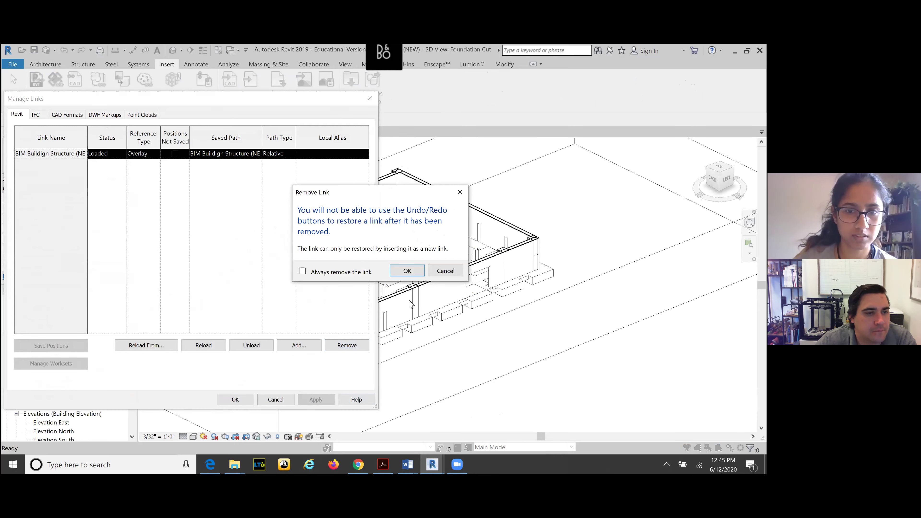
pyautogui.click(413, 274)
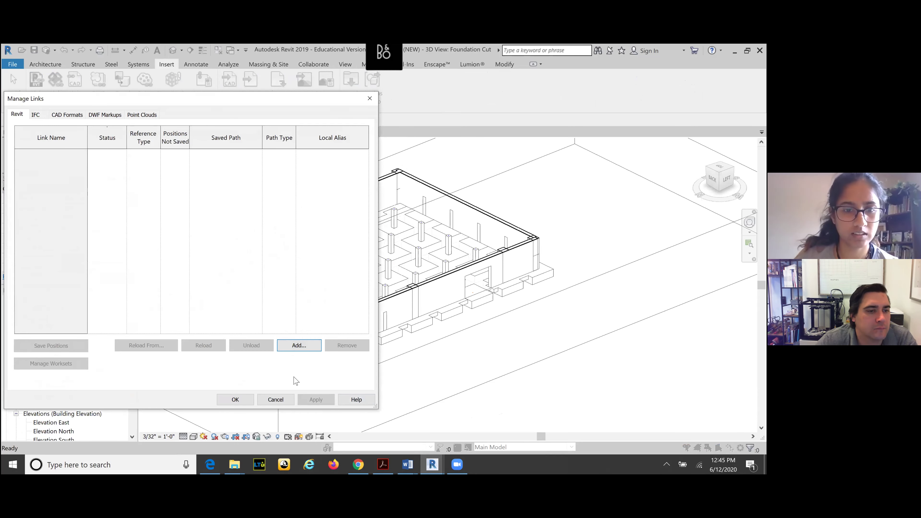
pyautogui.click(248, 400)
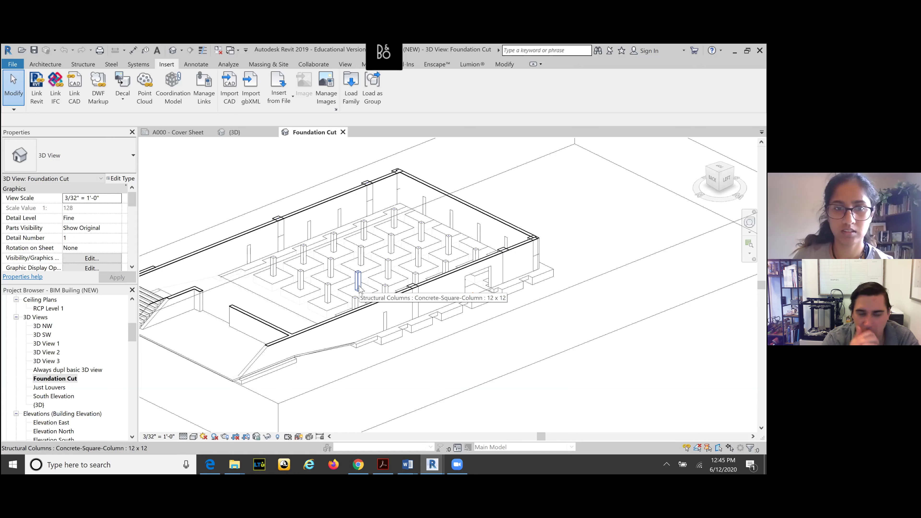
# Step: Save the architectural project and close the Foundation Cut and {3D} views
pyautogui.click(34, 51)
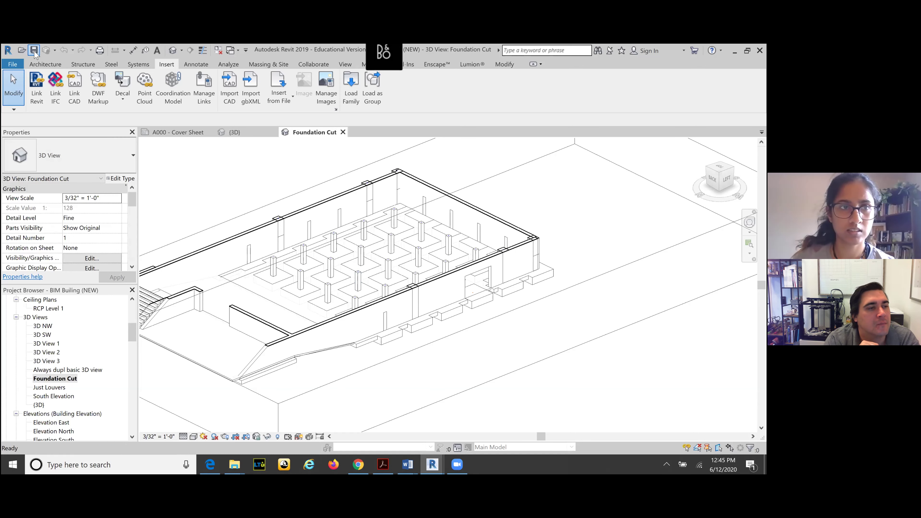
pyautogui.click(343, 132)
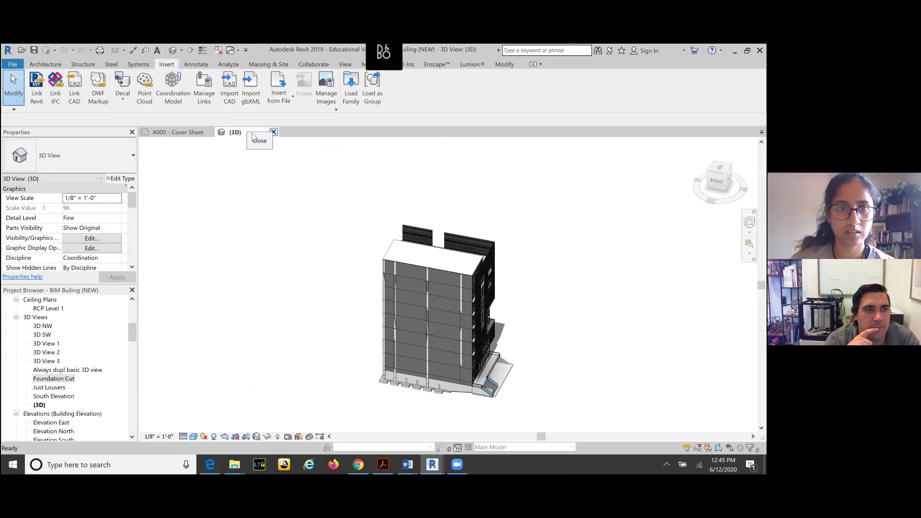
pyautogui.click(274, 132)
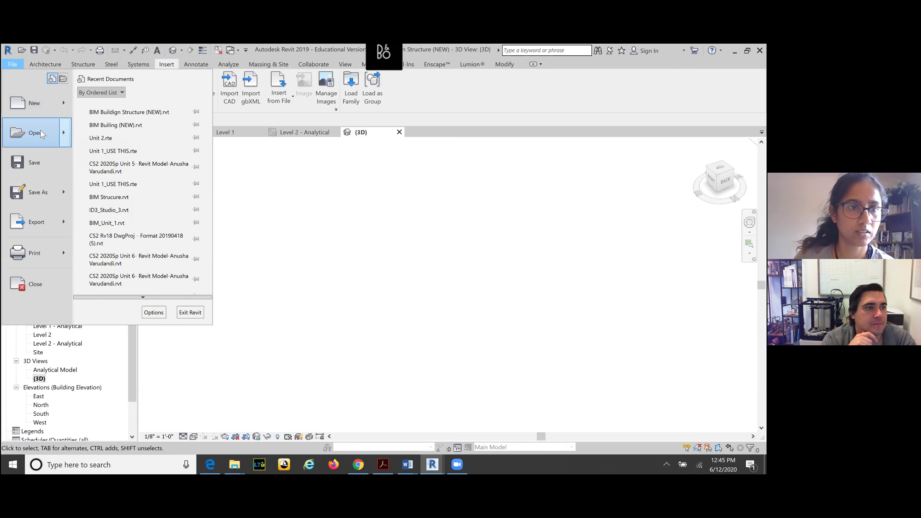
# Step: Open the BIM Builing (NEW) project file
pyautogui.click(37, 133)
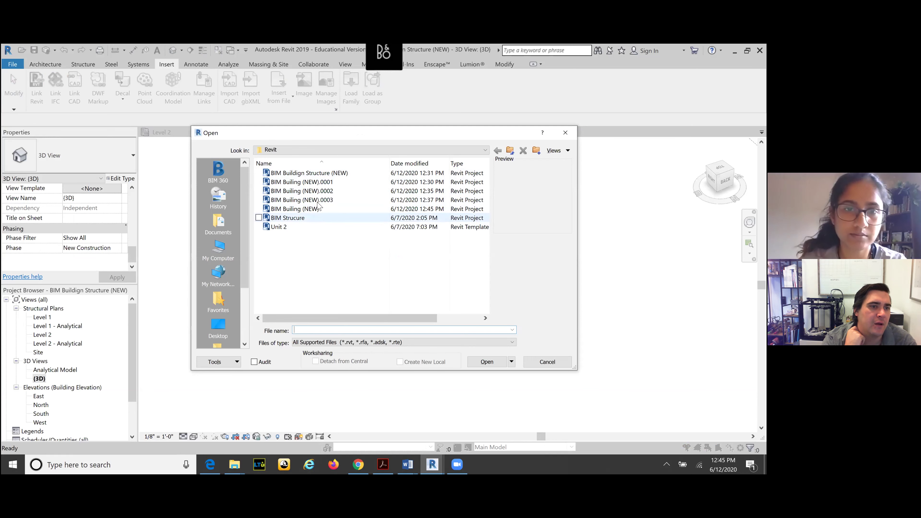
pyautogui.click(315, 211)
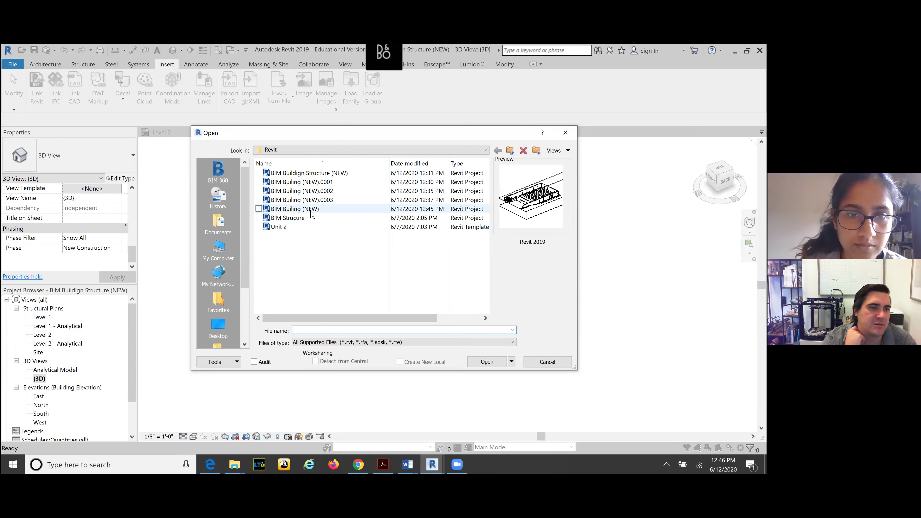
pyautogui.click(486, 362)
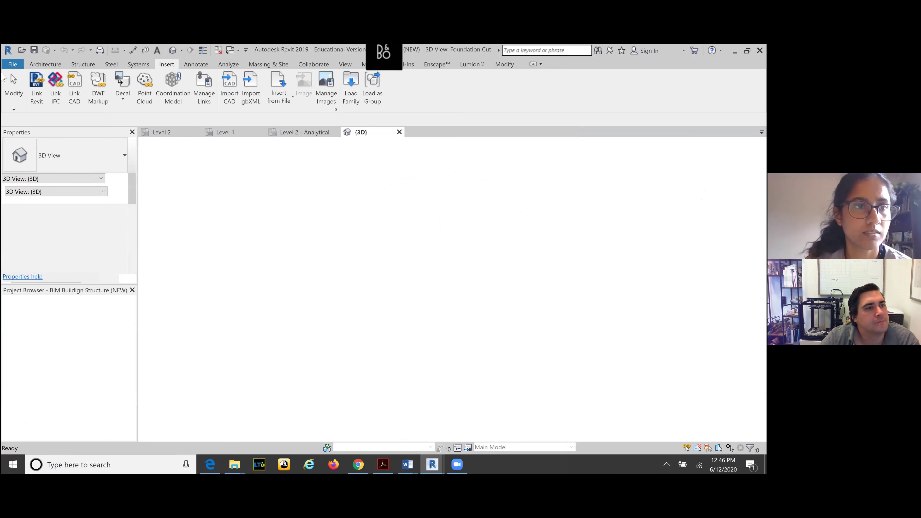
# Step: In Options > General, set the save and Synchronize with Central reminders to every 15 minutes
pyautogui.click(12, 65)
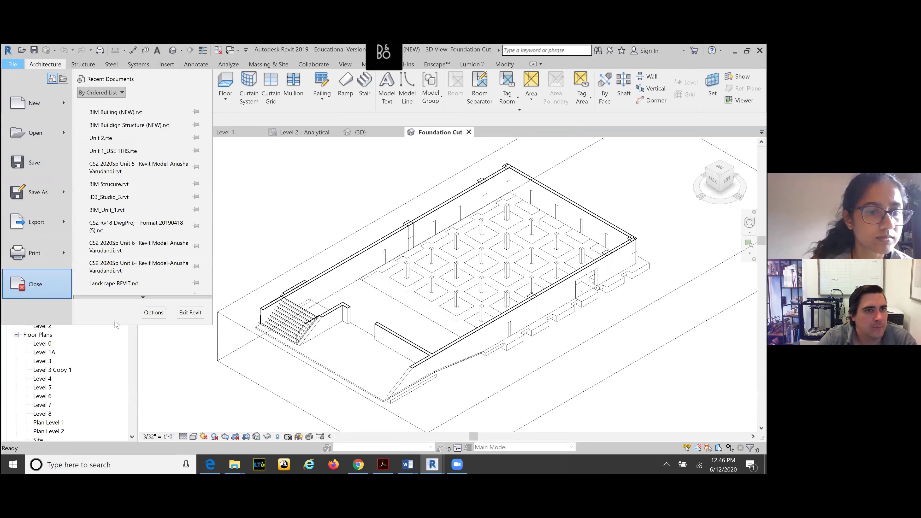
pyautogui.click(153, 313)
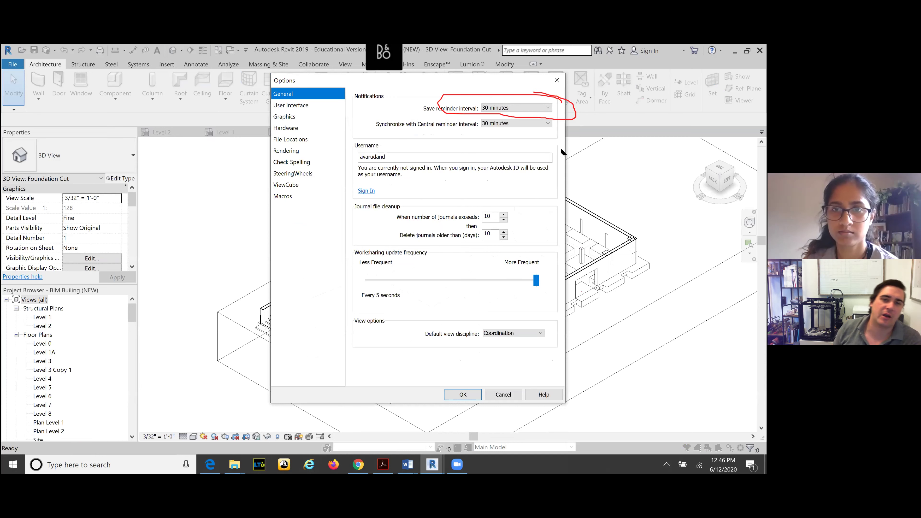
pyautogui.click(544, 110)
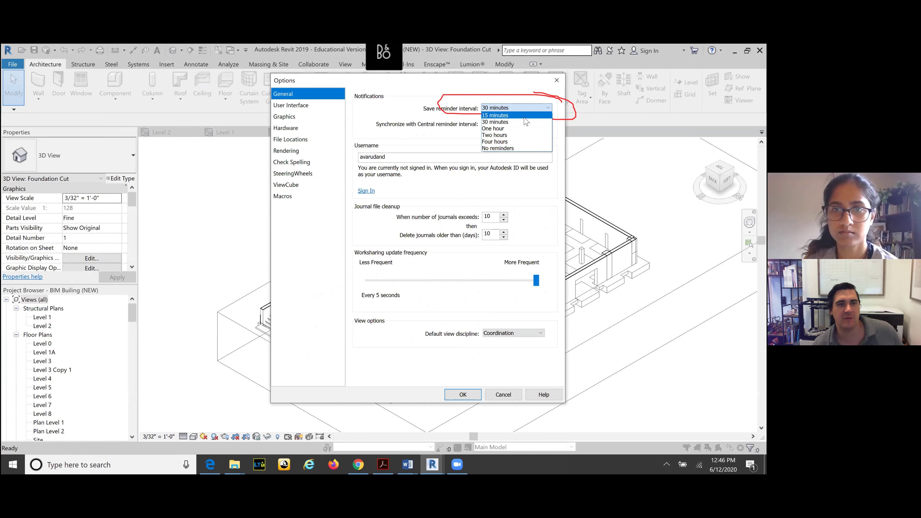
pyautogui.click(528, 114)
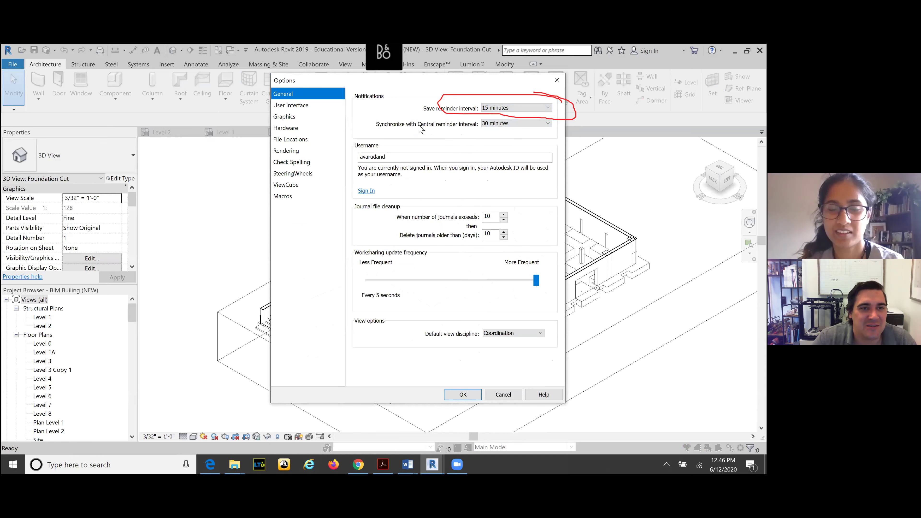
pyautogui.click(489, 123)
pyautogui.scroll(2, 489, 131)
pyautogui.click(494, 130)
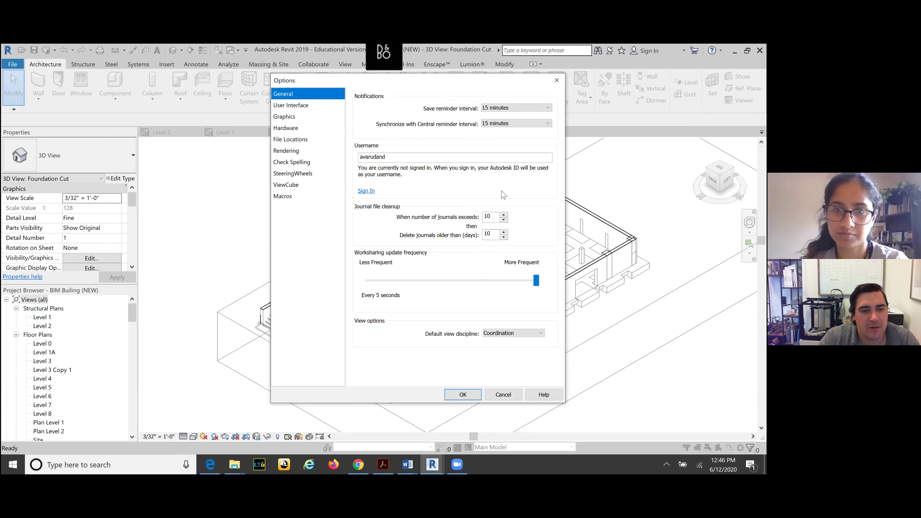
pyautogui.click(475, 395)
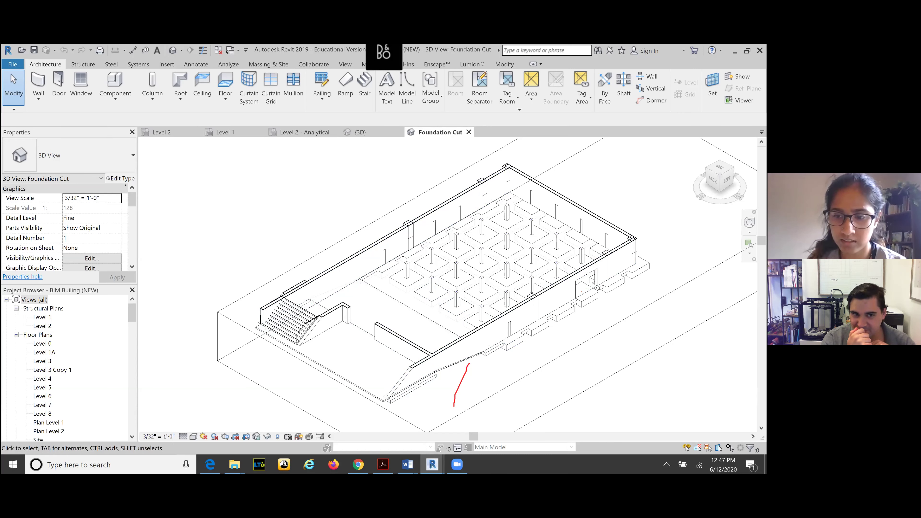
pyautogui.scroll(-3, 319, 233)
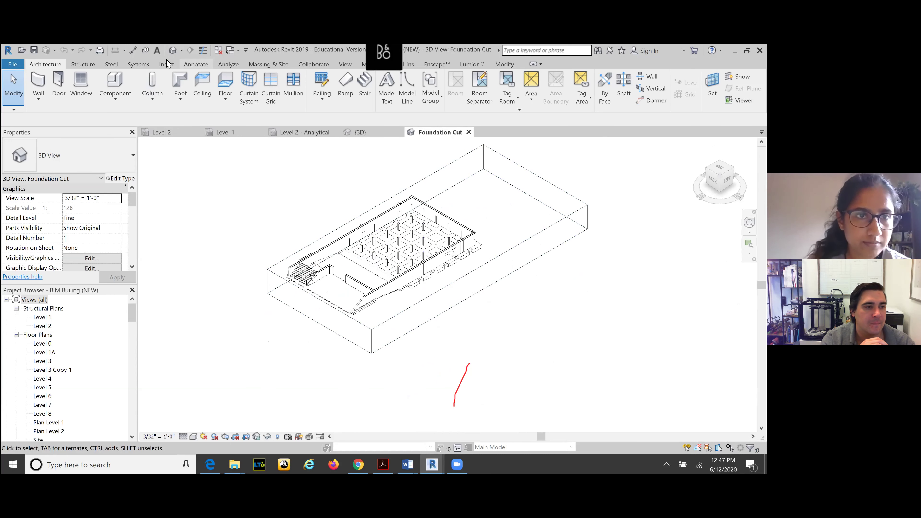
# Step: In the Default 3D View, temporarily hide the Walls category
pyautogui.click(172, 53)
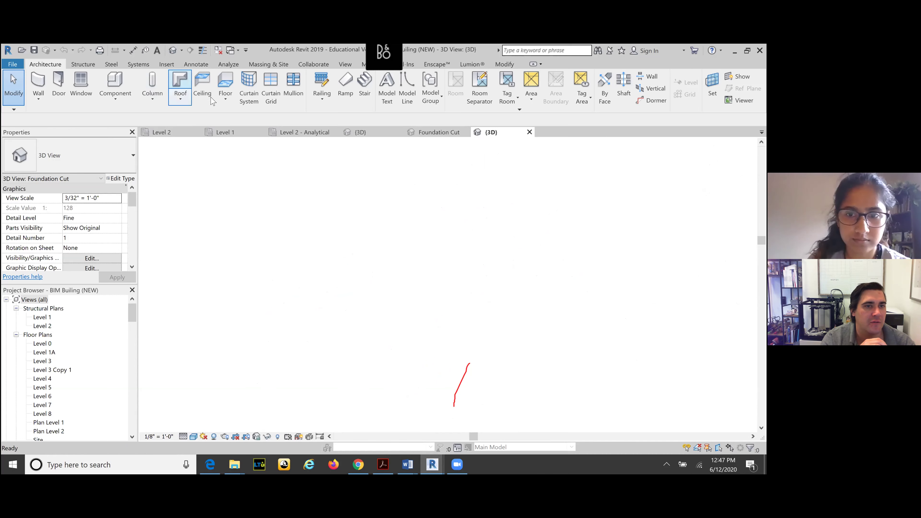
pyautogui.scroll(-2, 205, 167)
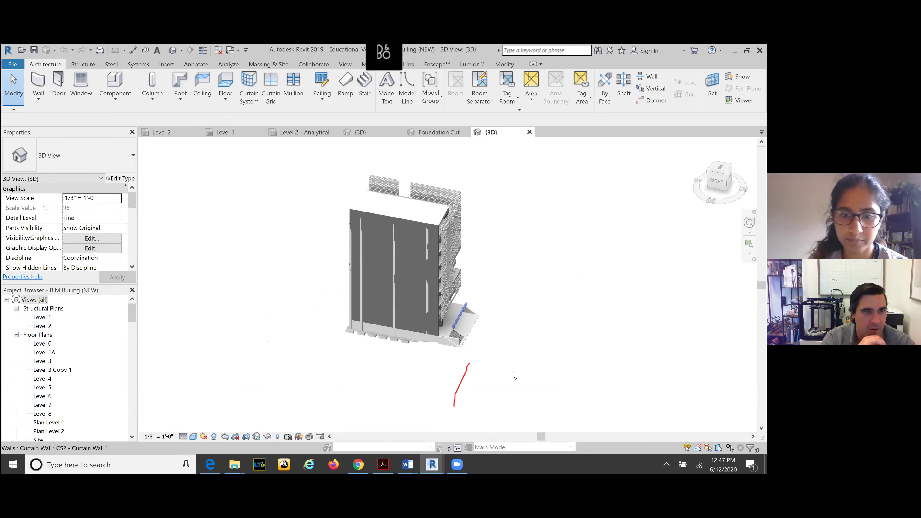
pyautogui.moveTo(419, 269); pyautogui.dragTo(314, 169)
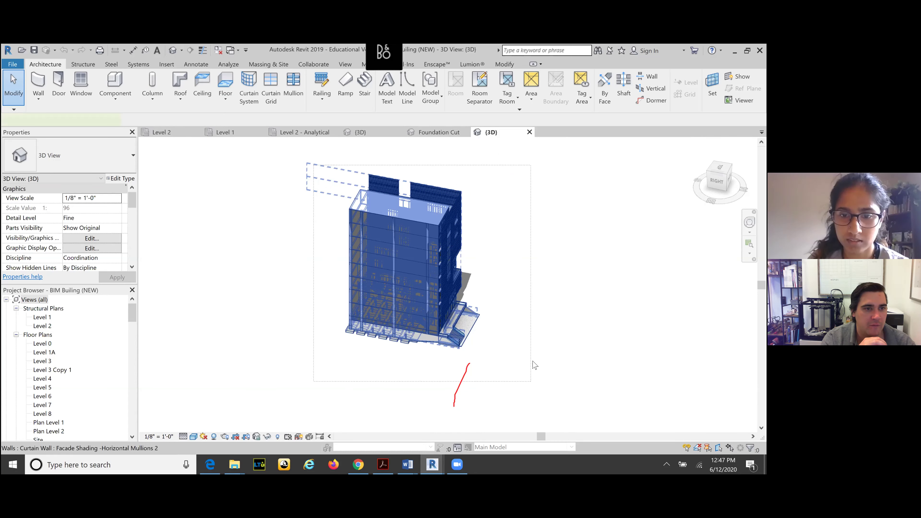
pyautogui.click(552, 370)
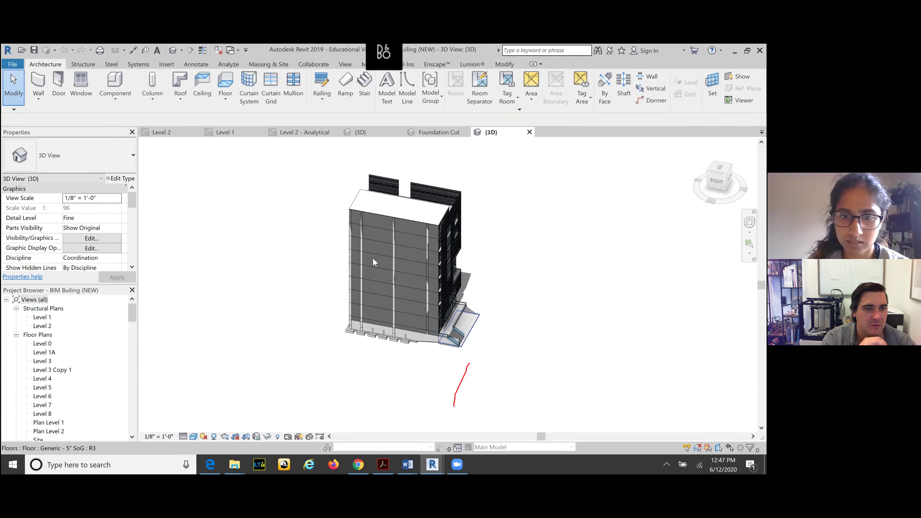
pyautogui.click(410, 258)
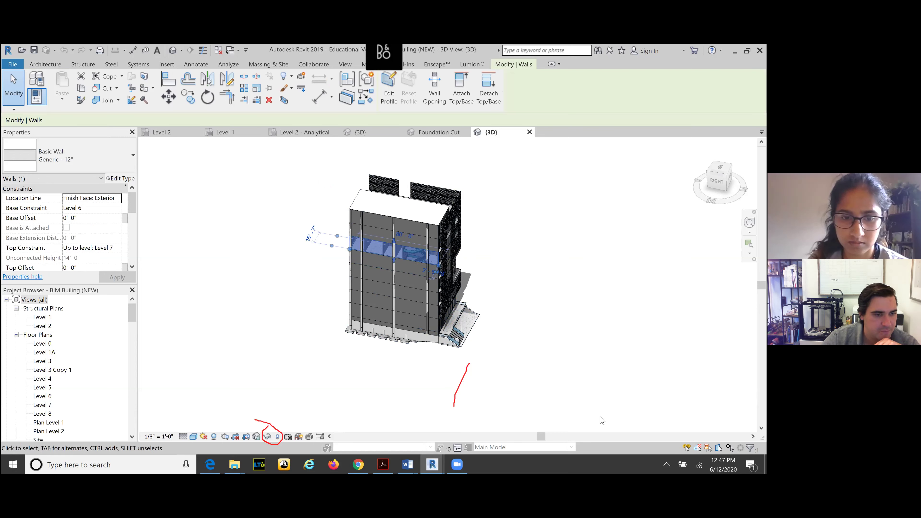
pyautogui.click(269, 437)
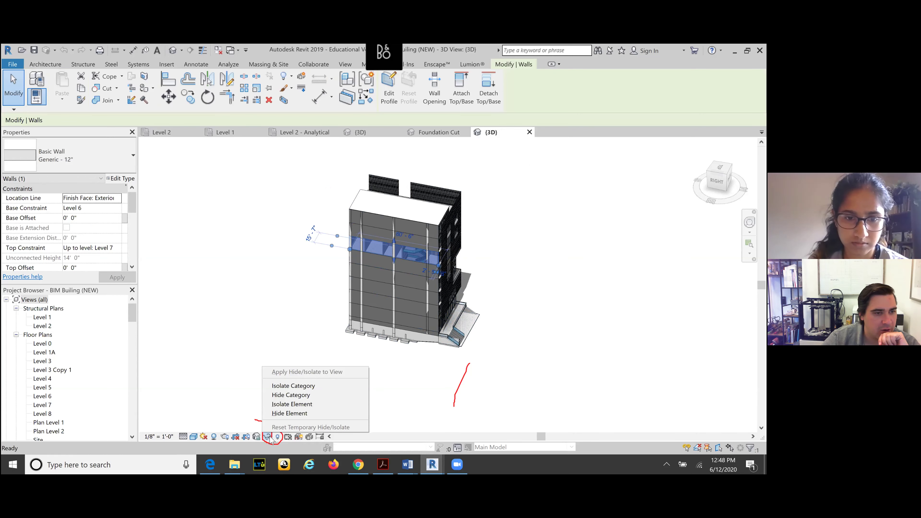
pyautogui.click(289, 396)
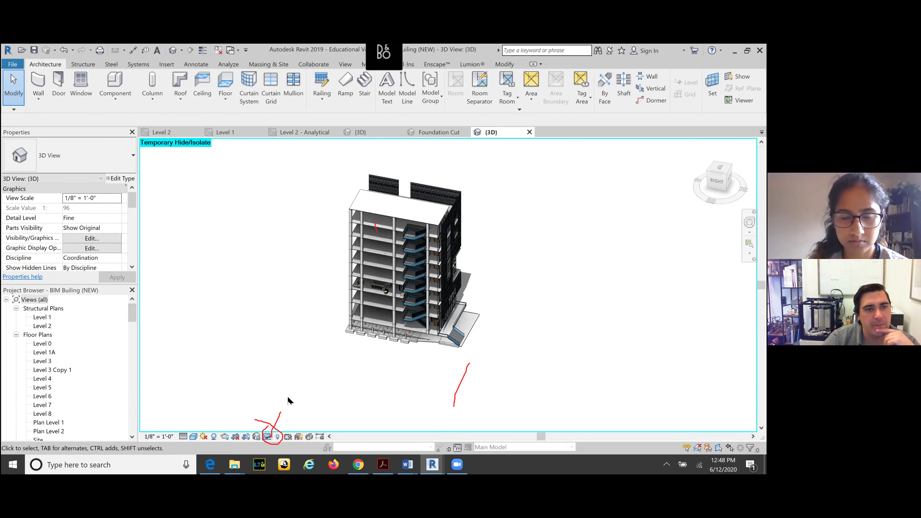
# Step: Temporarily hide the Floors category too, exposing columns and foundations
pyautogui.click(374, 237)
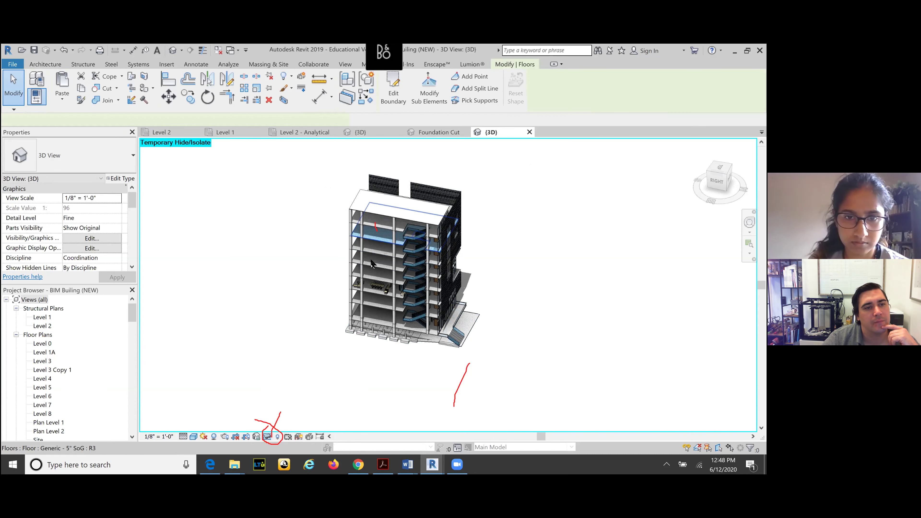
pyautogui.click(267, 436)
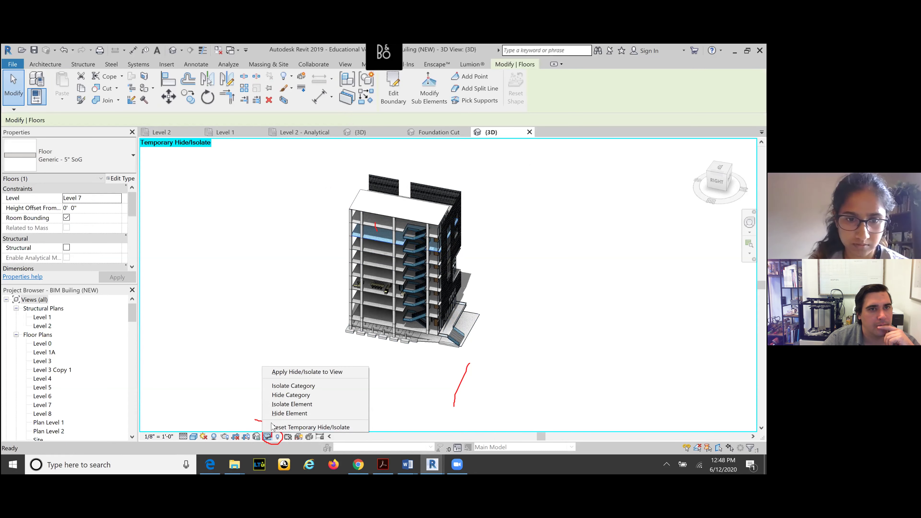
pyautogui.click(286, 395)
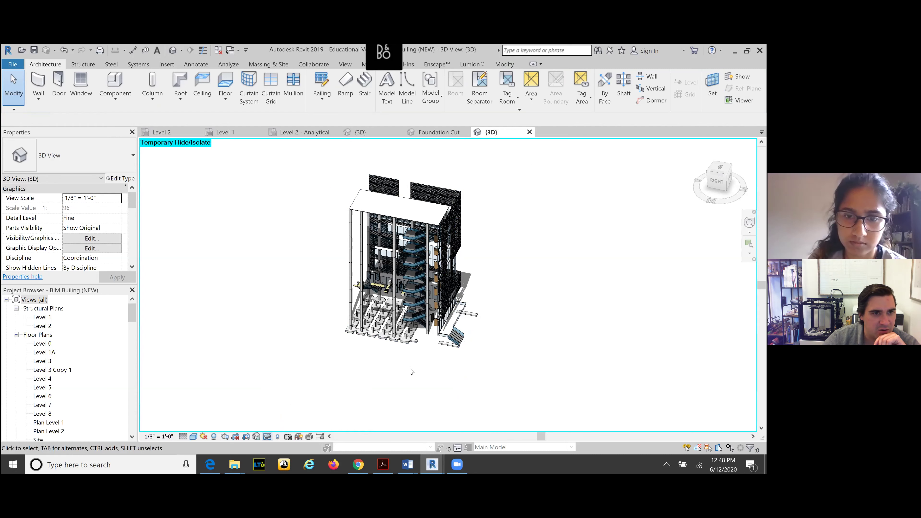
# Step: Temporarily hide the door, stair and furniture categories in the 3D view
pyautogui.scroll(4, 430, 300)
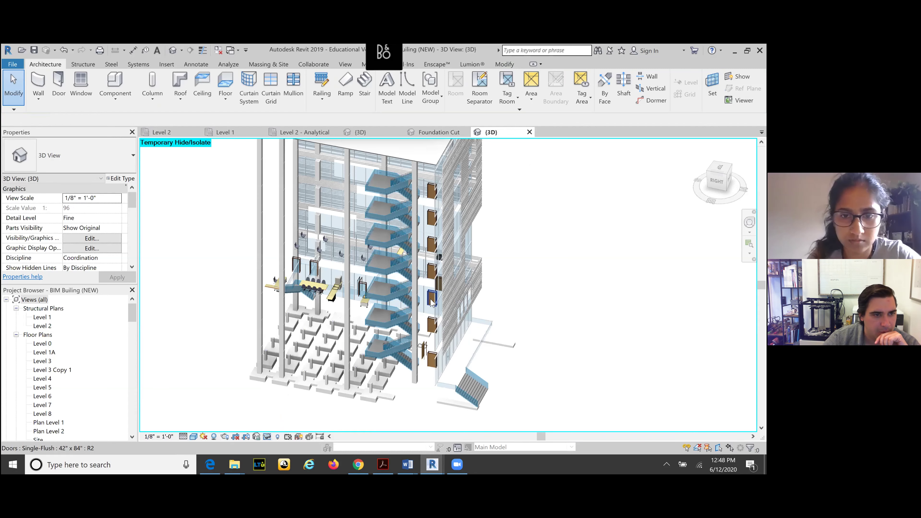
pyautogui.click(431, 301)
pyautogui.keyDown('ctrl'); pyautogui.click(386, 291); pyautogui.keyUp('ctrl')
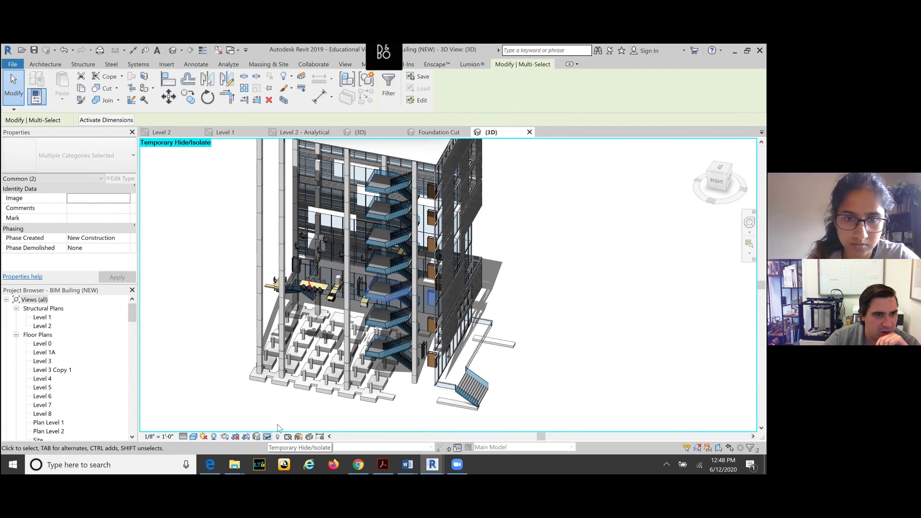
pyautogui.keyDown('ctrl'); pyautogui.click(313, 296); pyautogui.keyUp('ctrl')
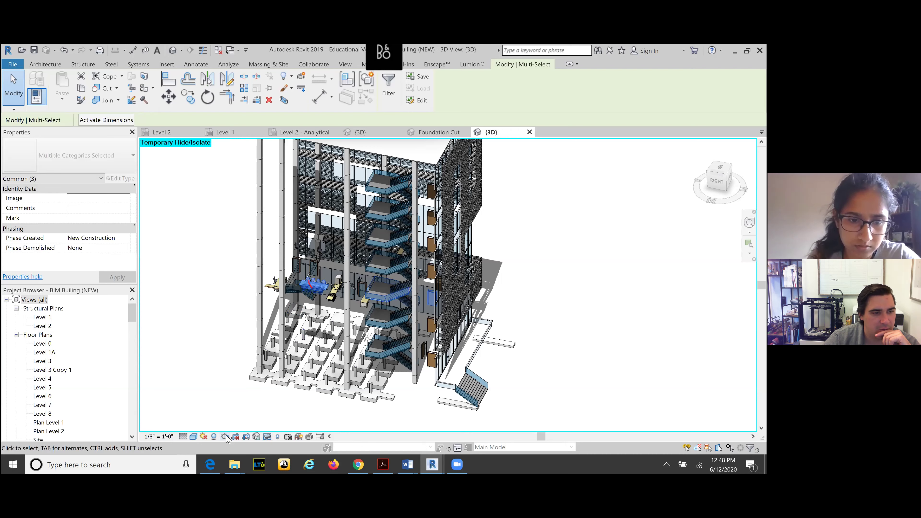
pyautogui.click(268, 437)
pyautogui.click(285, 399)
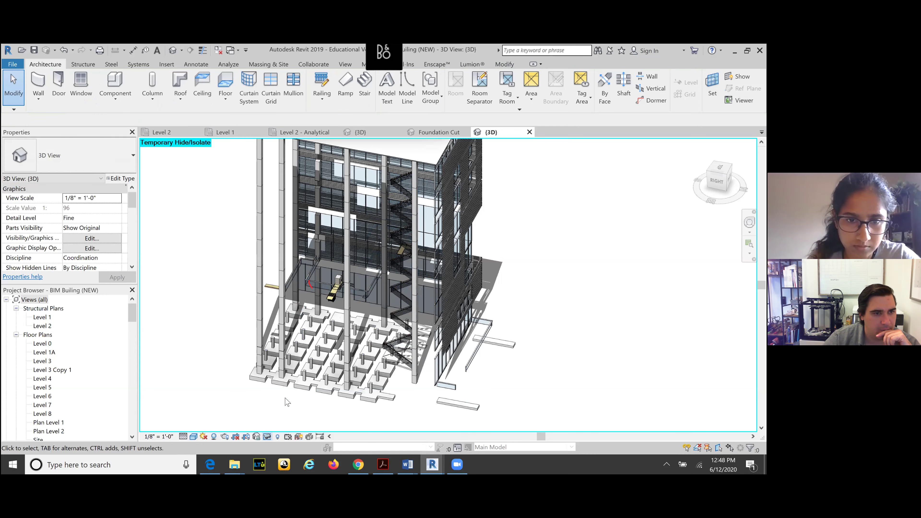
# Step: Temporarily hide the counter top, casework and stair railing categories
pyautogui.click(331, 301)
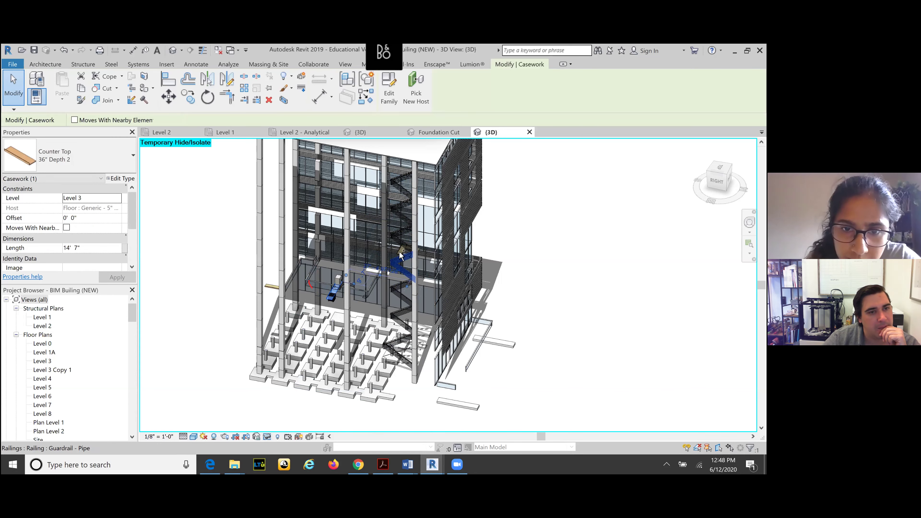
pyautogui.scroll(5, 404, 254)
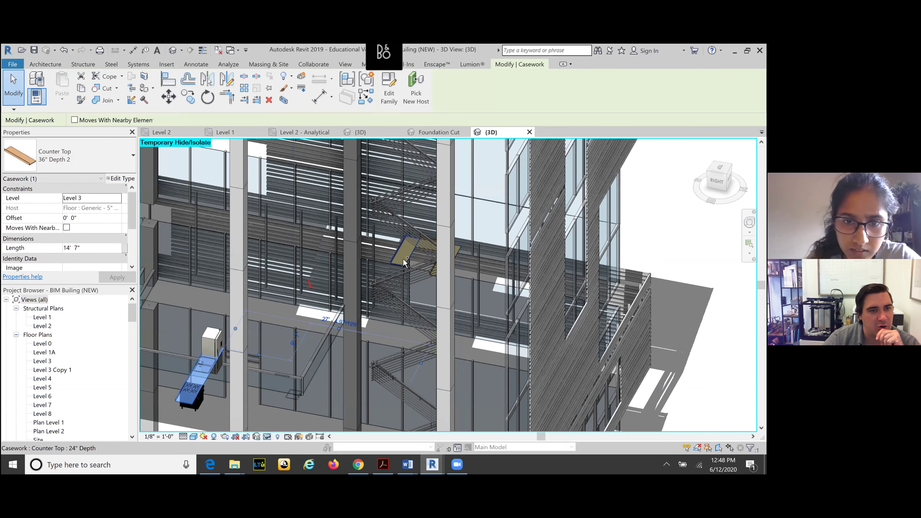
pyautogui.keyDown('ctrl'); pyautogui.click(403, 258); pyautogui.keyUp('ctrl')
pyautogui.keyDown('ctrl'); pyautogui.click(459, 250); pyautogui.keyUp('ctrl')
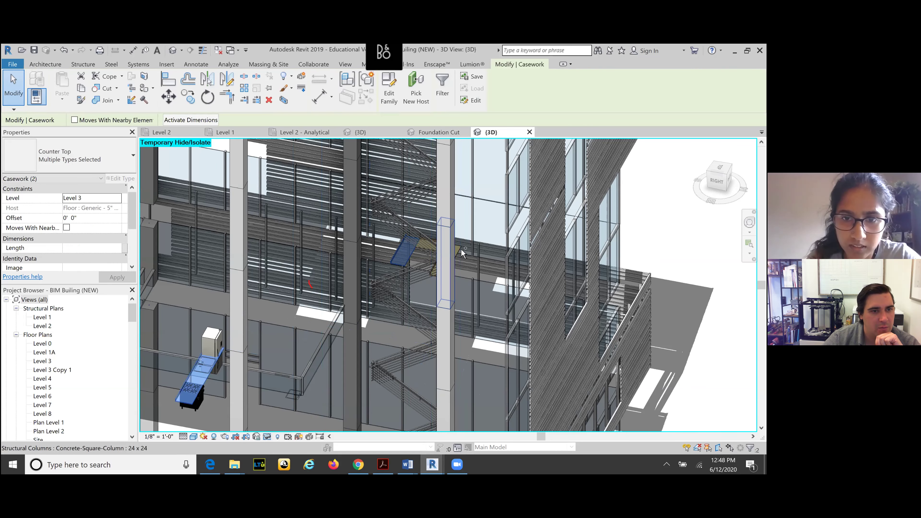
pyautogui.scroll(4, 461, 250)
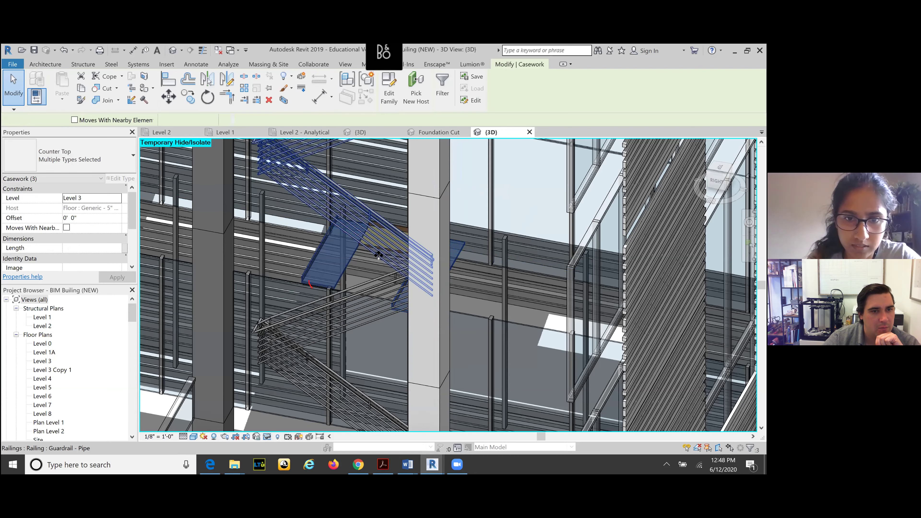
pyautogui.keyDown('ctrl'); pyautogui.click(399, 262); pyautogui.keyUp('ctrl')
pyautogui.scroll(-3, 404, 266)
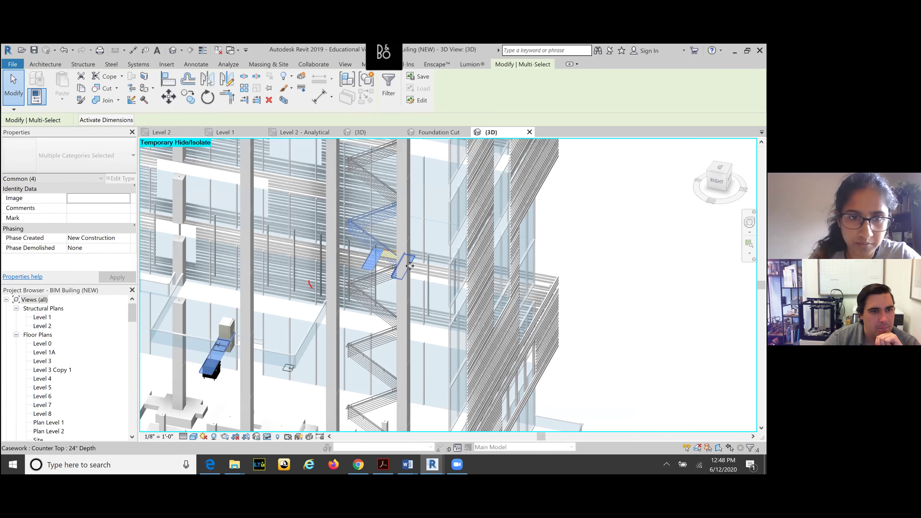
pyautogui.scroll(-3, 405, 268)
pyautogui.keyDown('ctrl'); pyautogui.click(285, 296); pyautogui.keyUp('ctrl')
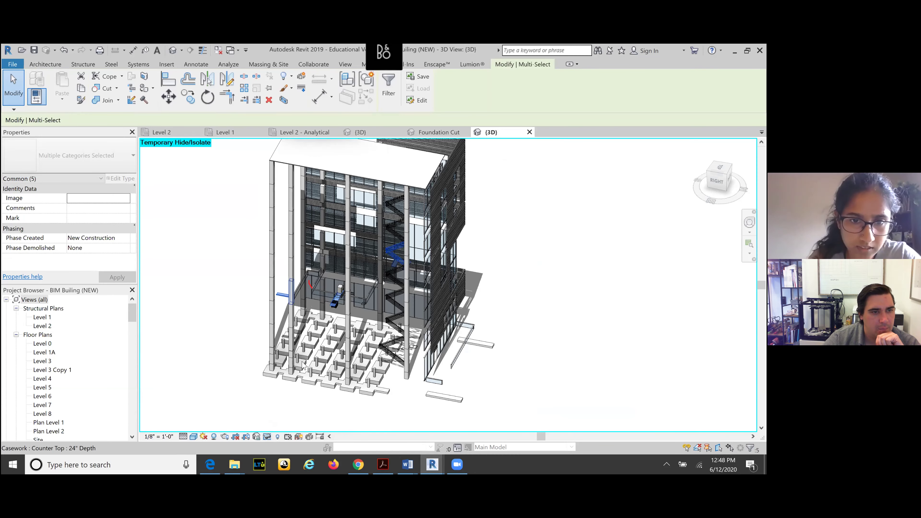
pyautogui.click(268, 437)
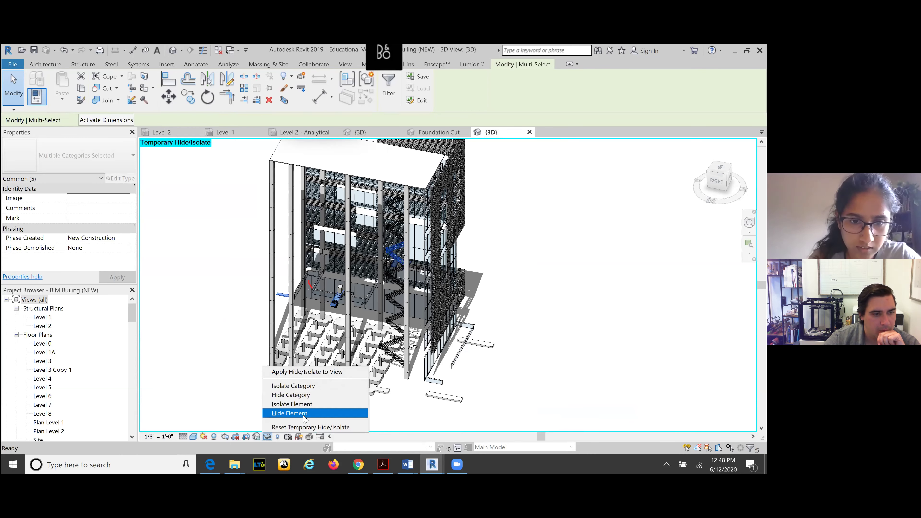
pyautogui.click(305, 396)
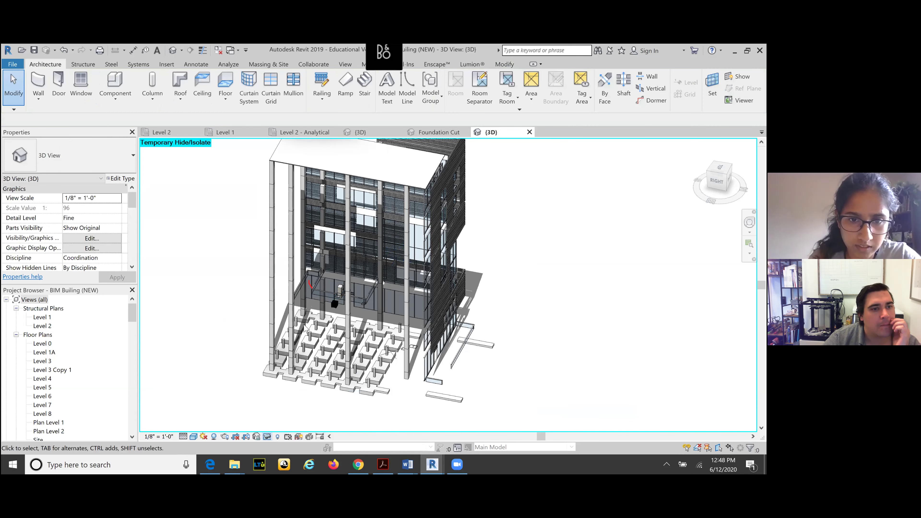
# Step: Hide the equipment, curtain panel and curtain wall mullion categories
pyautogui.scroll(3, 336, 298)
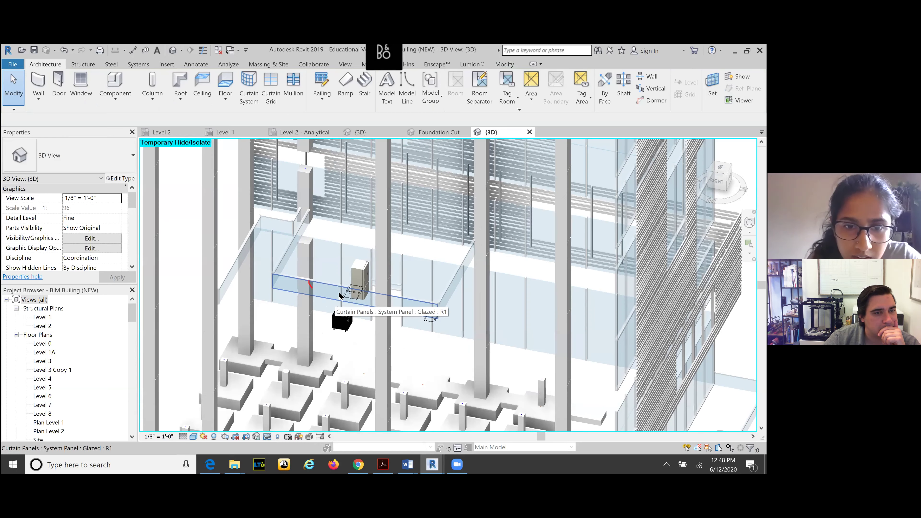
pyautogui.scroll(2, 336, 301)
pyautogui.click(339, 322)
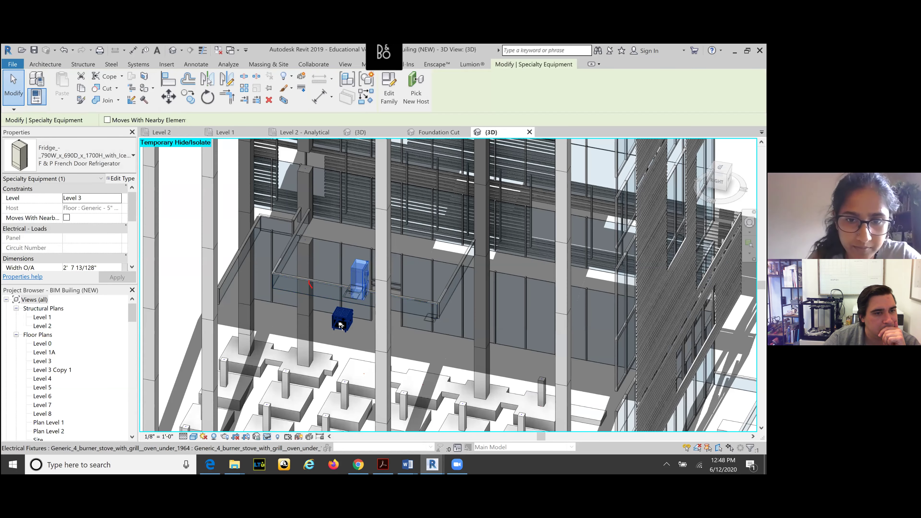
pyautogui.keyDown('ctrl'); pyautogui.click(418, 303); pyautogui.keyUp('ctrl')
pyautogui.keyDown('ctrl'); pyautogui.click(421, 307); pyautogui.keyUp('ctrl')
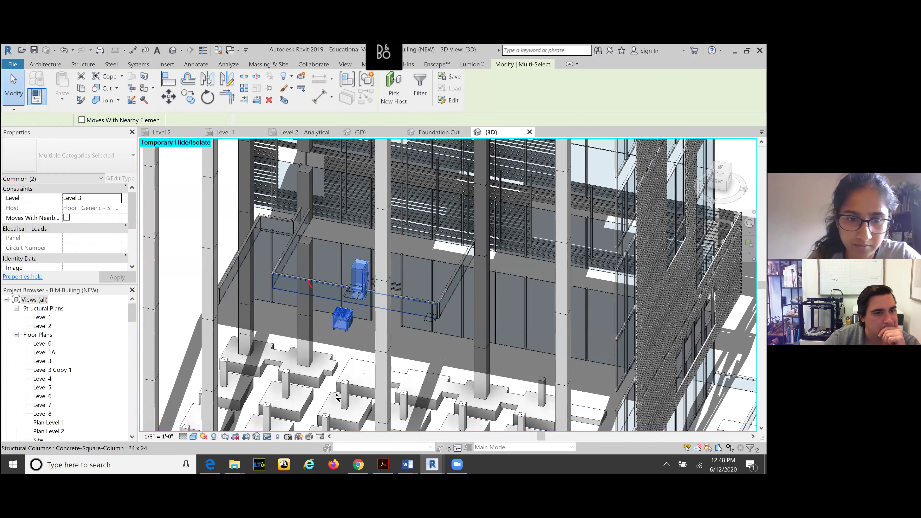
pyautogui.click(267, 437)
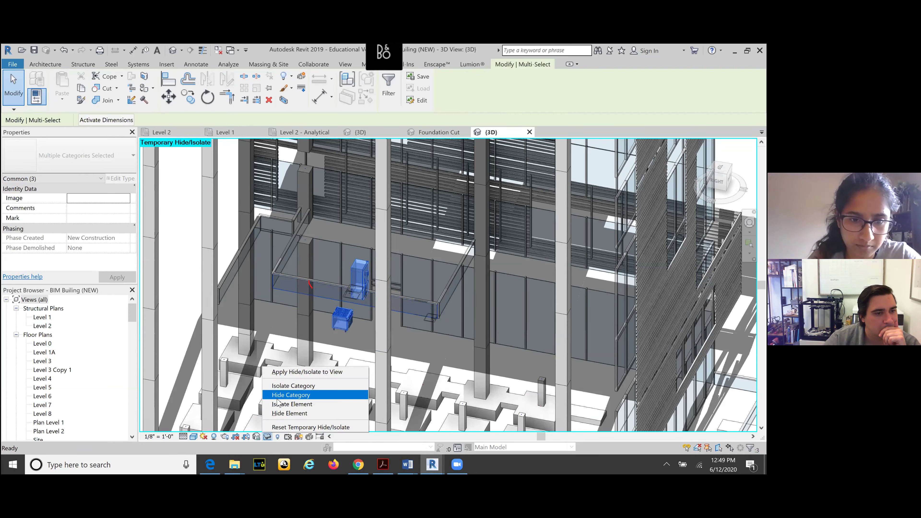
pyautogui.click(291, 395)
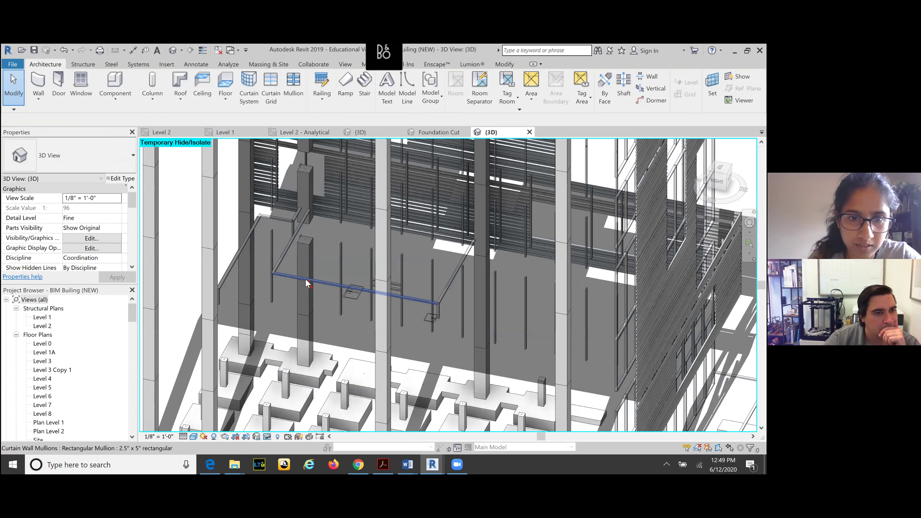
pyautogui.click(306, 279)
pyautogui.click(269, 438)
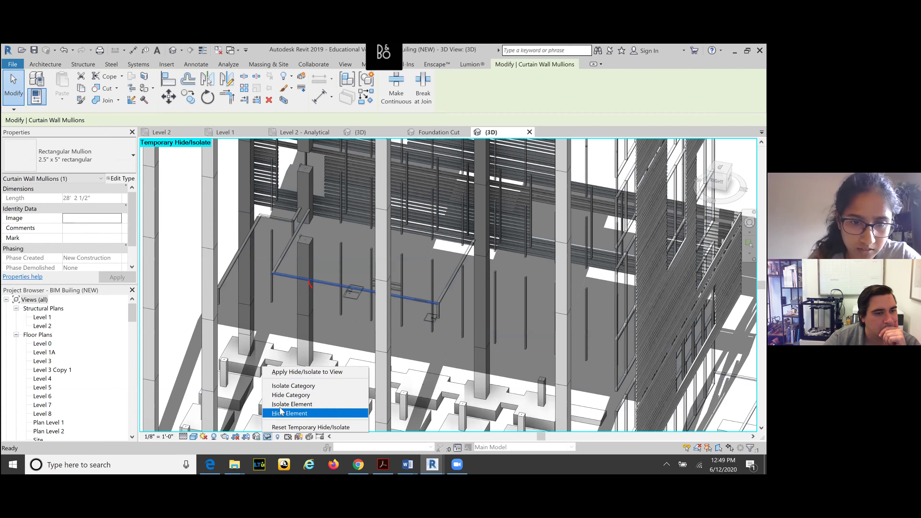
pyautogui.click(285, 394)
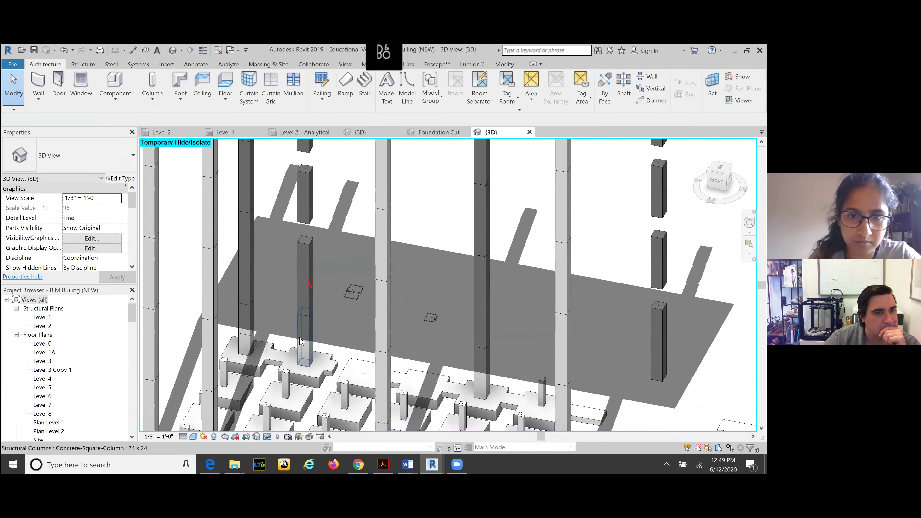
# Step: Select the ten leftover vertical, diagonal and short mullions and delete them
pyautogui.scroll(-5, 286, 384)
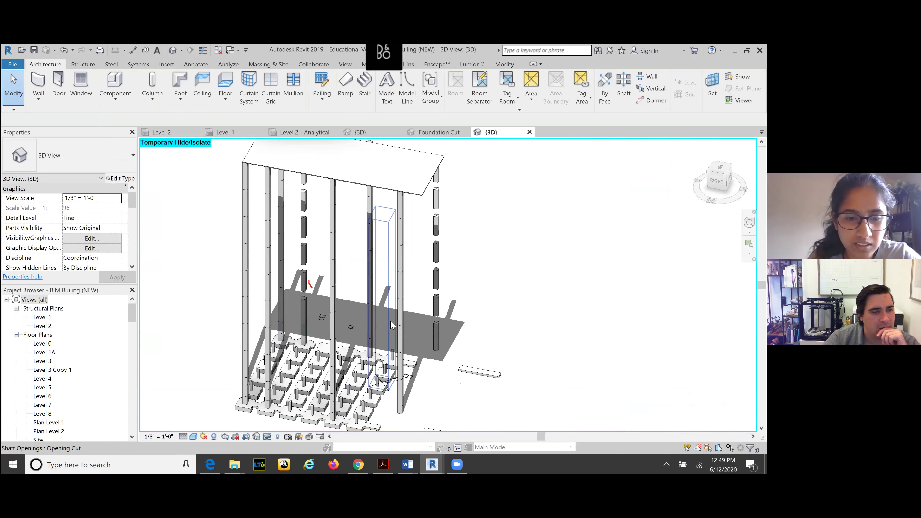
pyautogui.scroll(3, 391, 324)
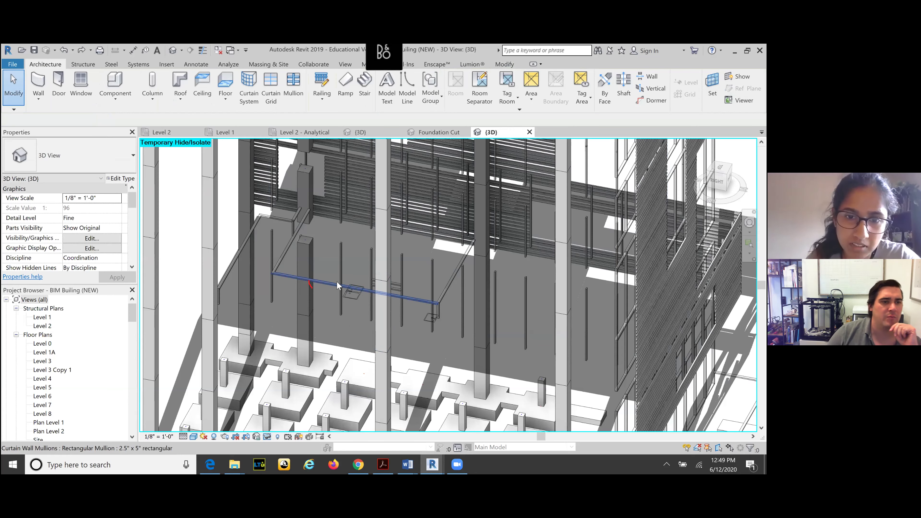
pyautogui.scroll(-2, 338, 284)
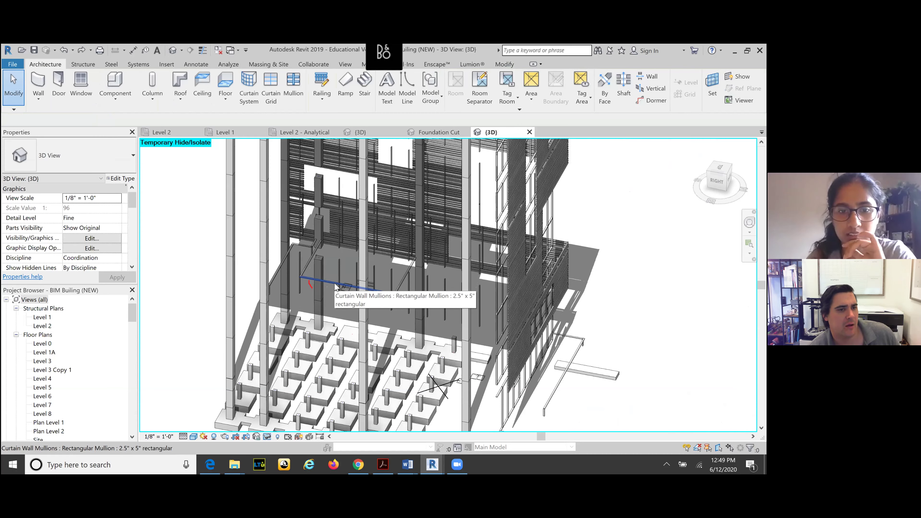
pyautogui.click(337, 287)
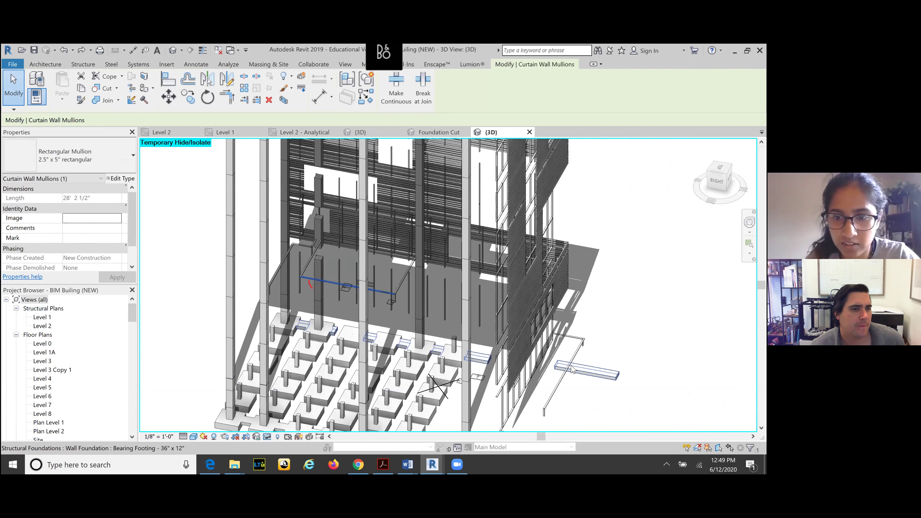
pyautogui.keyDown('ctrl'); pyautogui.click(408, 290); pyautogui.keyUp('ctrl')
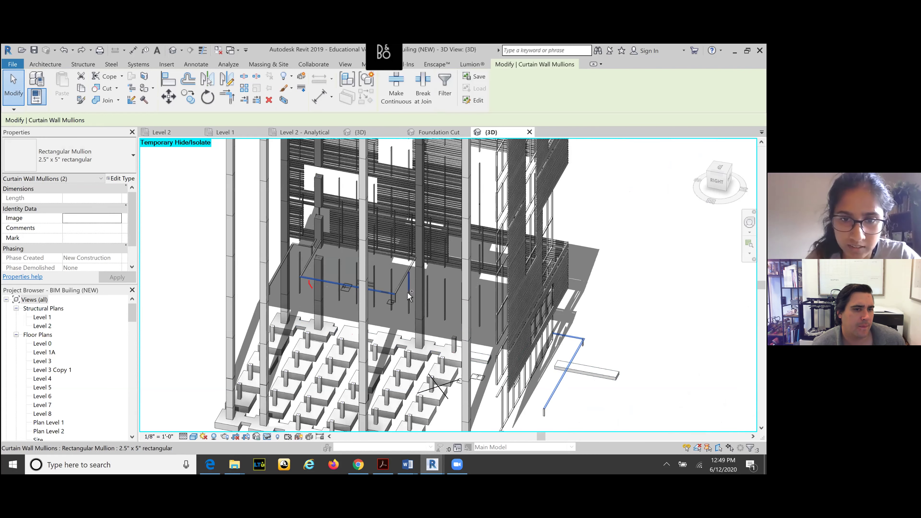
pyautogui.keyDown('ctrl'); pyautogui.click(304, 272); pyautogui.keyUp('ctrl')
pyautogui.keyDown('ctrl'); pyautogui.click(302, 247); pyautogui.keyUp('ctrl')
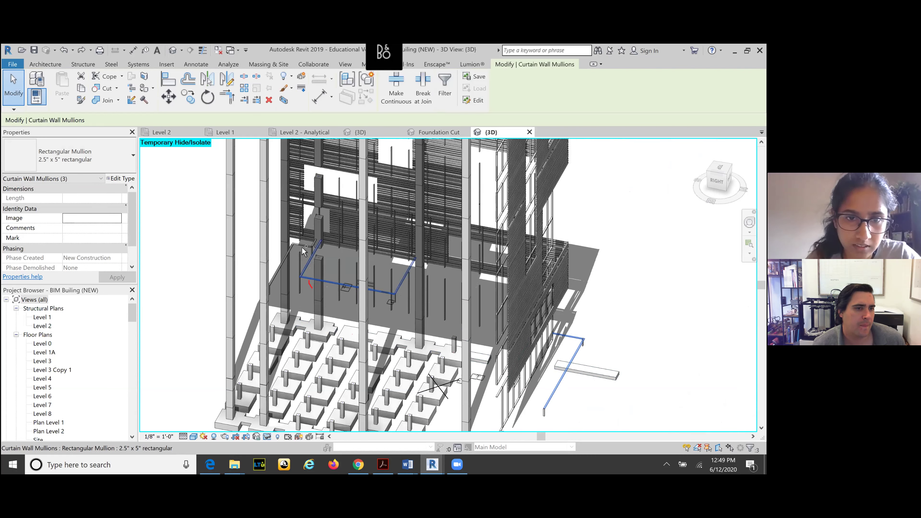
pyautogui.keyDown('ctrl'); pyautogui.click(272, 294); pyautogui.keyUp('ctrl')
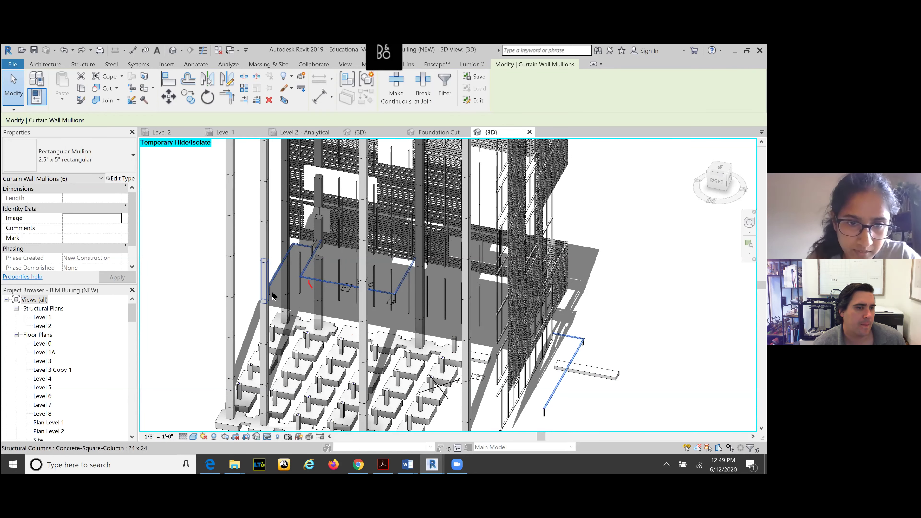
pyautogui.scroll(3, 273, 292)
pyautogui.keyDown('ctrl'); pyautogui.click(273, 289); pyautogui.keyUp('ctrl')
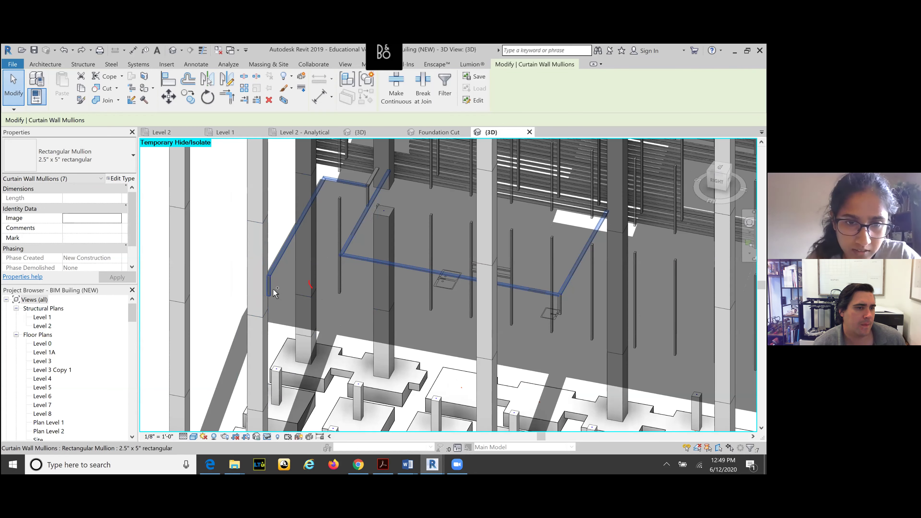
pyautogui.keyDown('ctrl'); pyautogui.click(340, 272); pyautogui.keyUp('ctrl')
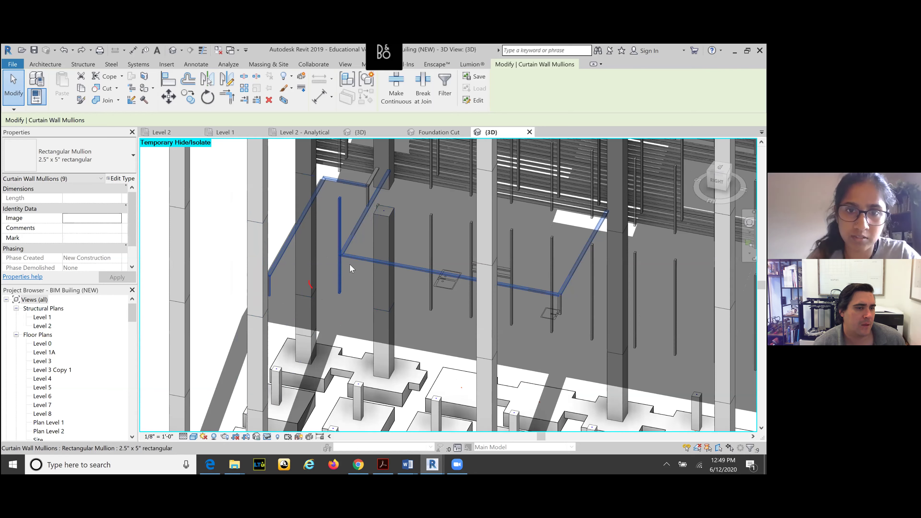
pyautogui.keyDown('shift'); pyautogui.moveTo(350, 263); pyautogui.dragTo(380, 177, button='middle'); pyautogui.keyUp('shift')
pyautogui.scroll(3, 367, 200)
pyautogui.keyDown('ctrl'); pyautogui.click(369, 202); pyautogui.keyUp('ctrl')
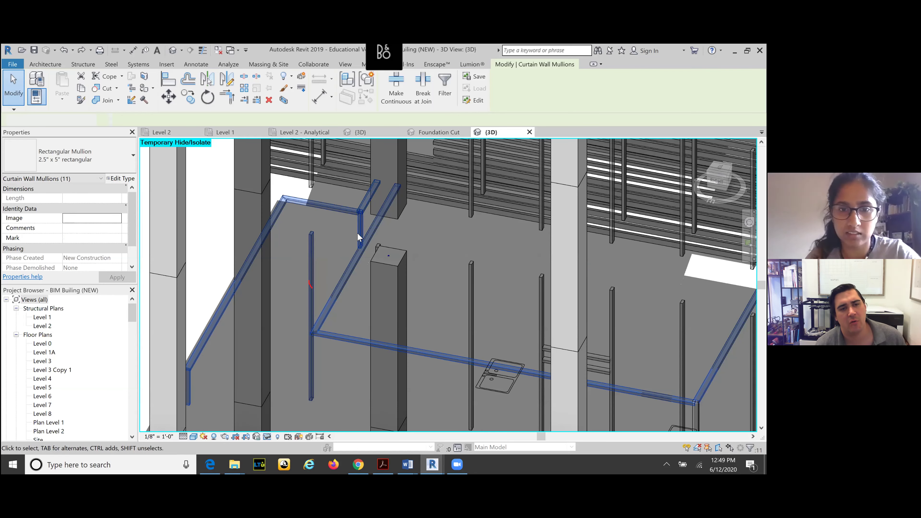
pyautogui.press('Delete')
pyautogui.scroll(-5, 357, 237)
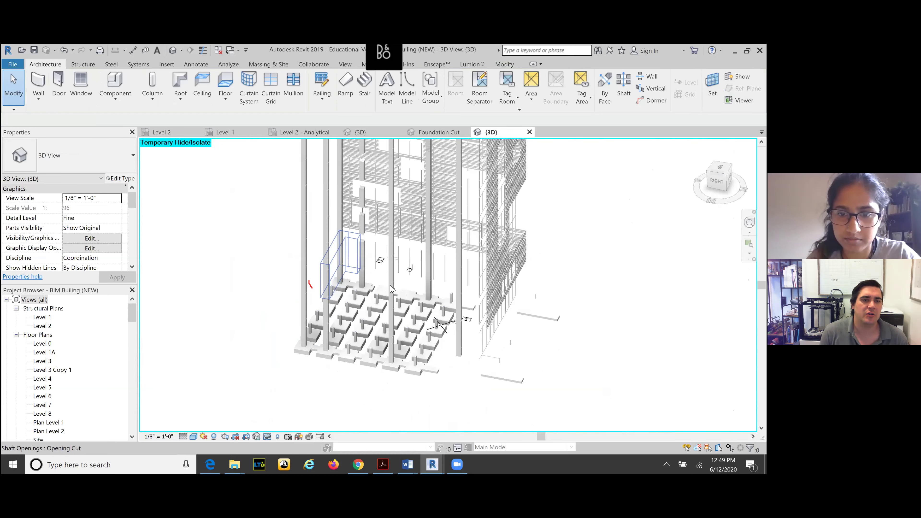
# Step: Delete a remaining small mullion and the two sink fixtures
pyautogui.click(511, 343)
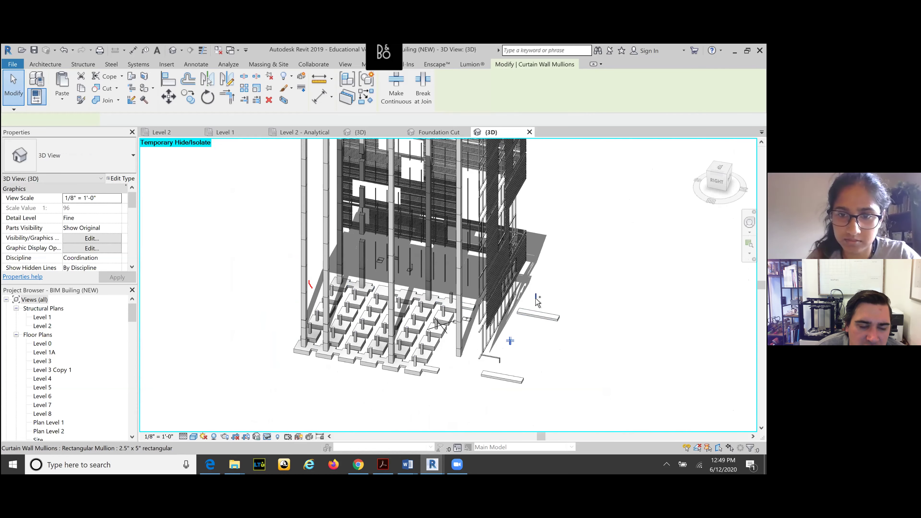
pyautogui.press('Delete')
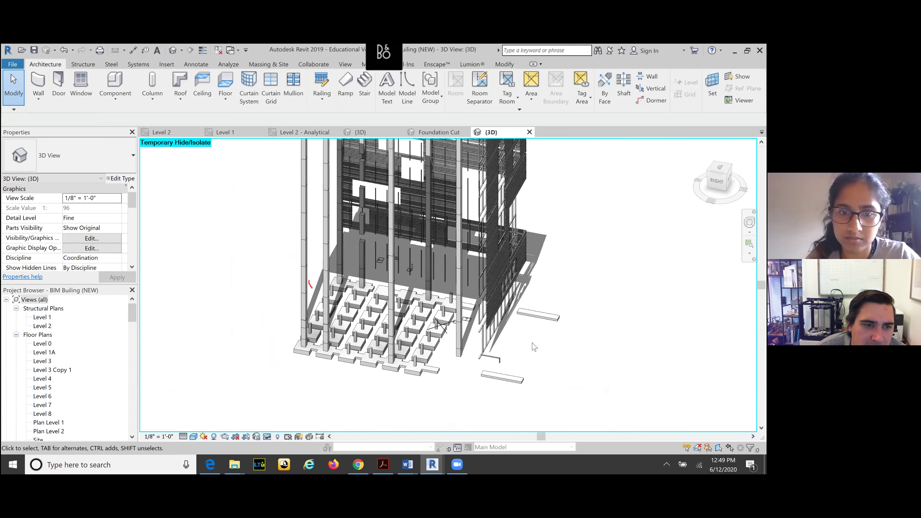
pyautogui.click(381, 260)
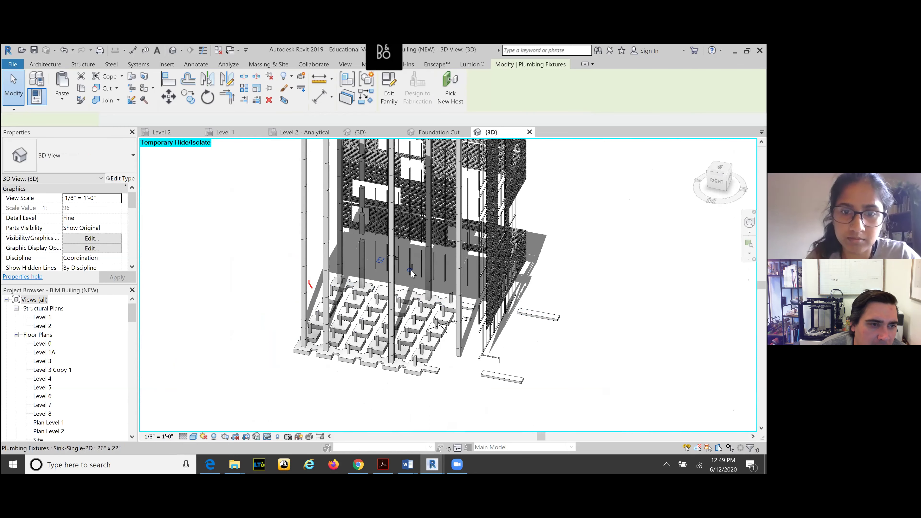
pyautogui.scroll(5, 412, 272)
pyautogui.keyDown('ctrl'); pyautogui.click(383, 272); pyautogui.keyUp('ctrl')
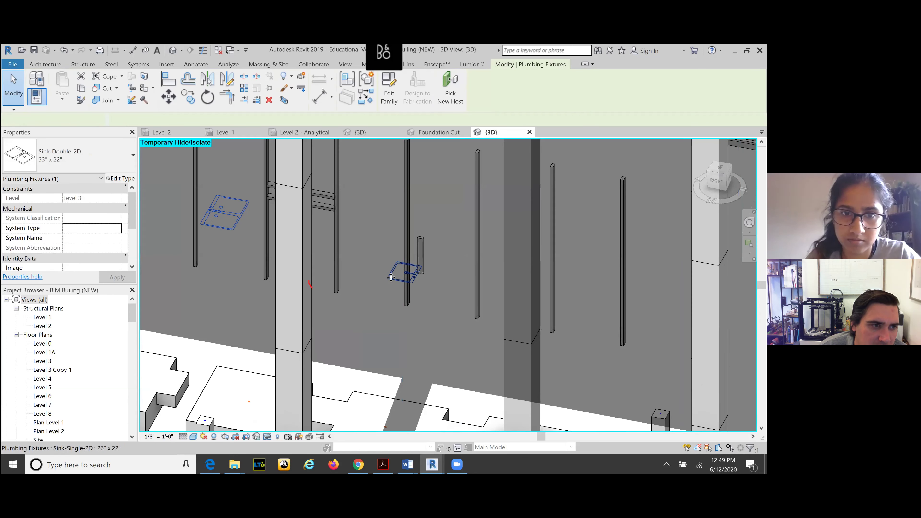
pyautogui.press('Delete')
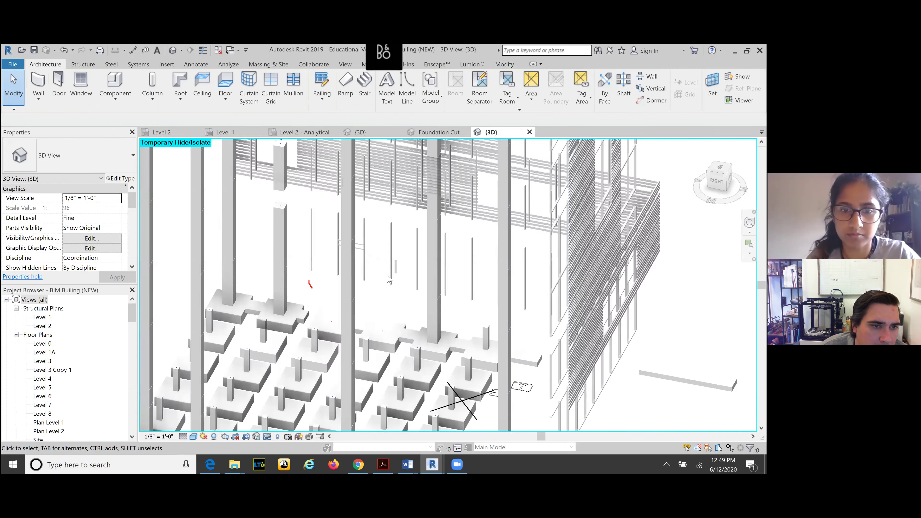
# Step: Delete another small stray mullion, then select a curtain wall mullion
pyautogui.click(392, 270)
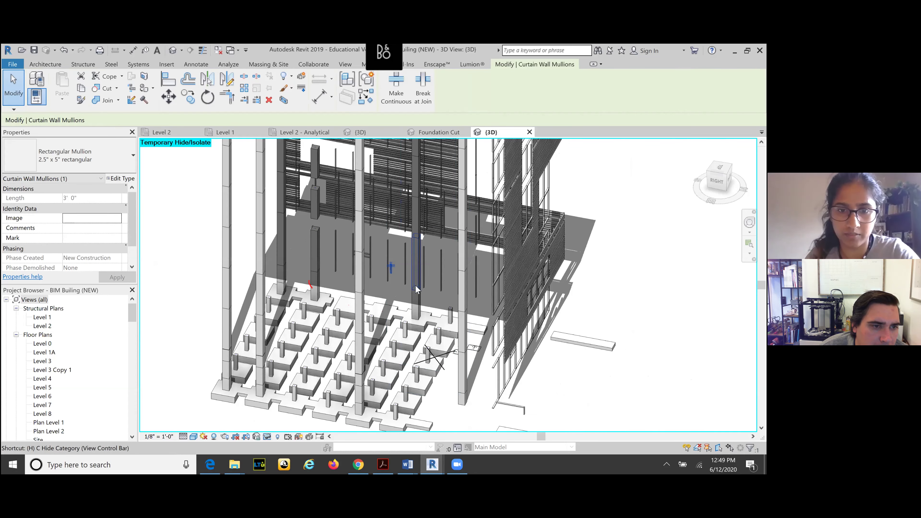
pyautogui.press('Delete')
pyautogui.scroll(-3, 431, 309)
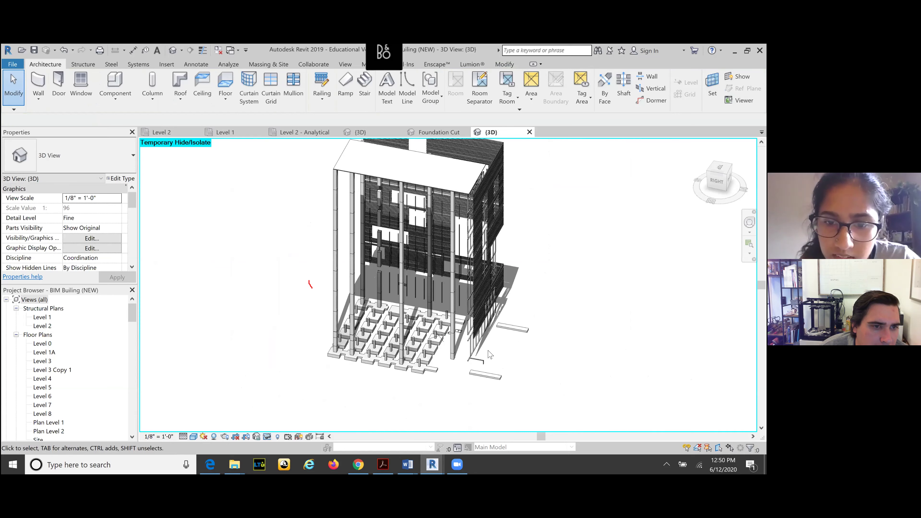
pyautogui.scroll(5, 468, 334)
pyautogui.click(440, 332)
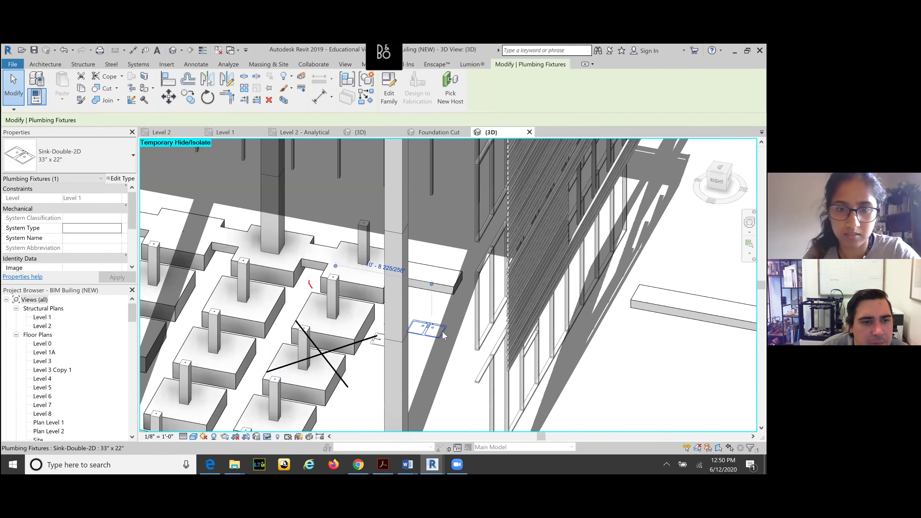
pyautogui.press('Escape')
pyautogui.scroll(-3, 473, 330)
pyautogui.scroll(2, 495, 310)
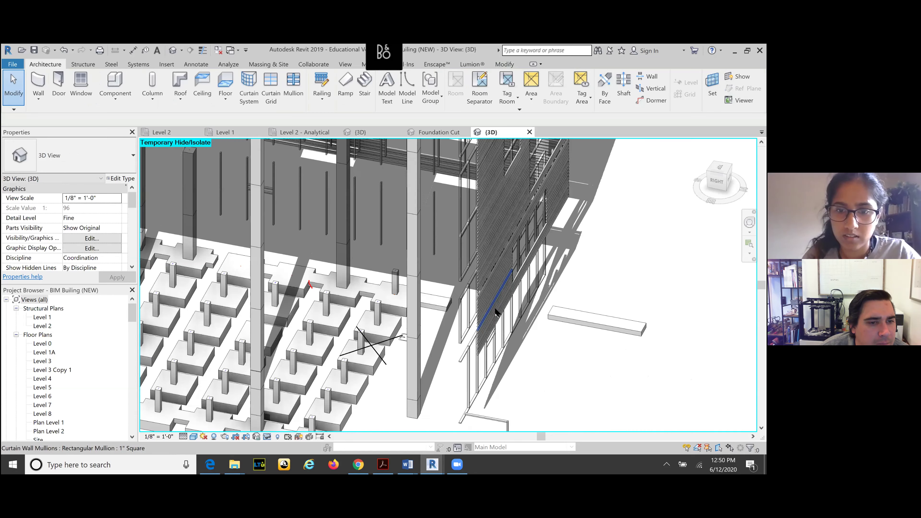
pyautogui.click(496, 311)
pyautogui.scroll(-2, 494, 312)
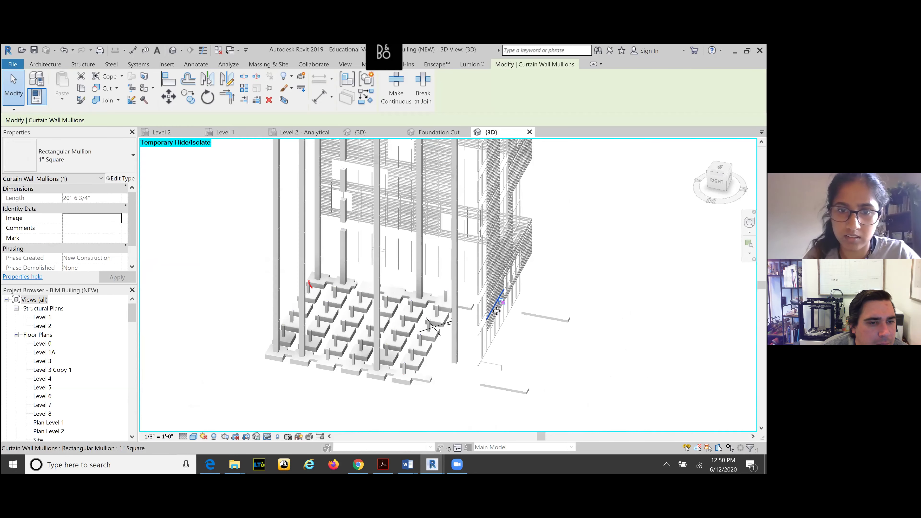
# Step: Hide the curtain wall mullion category in the 3D view
pyautogui.click(267, 436)
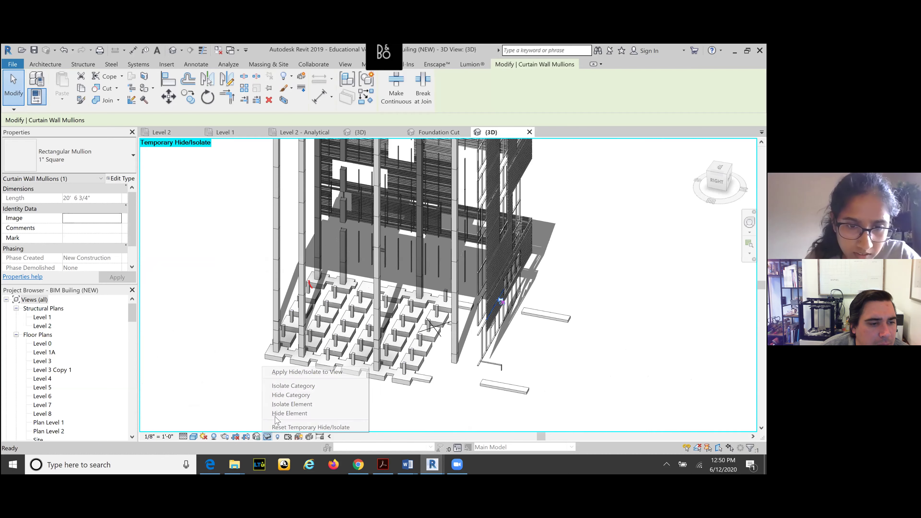
pyautogui.click(285, 395)
pyautogui.scroll(-2, 394, 363)
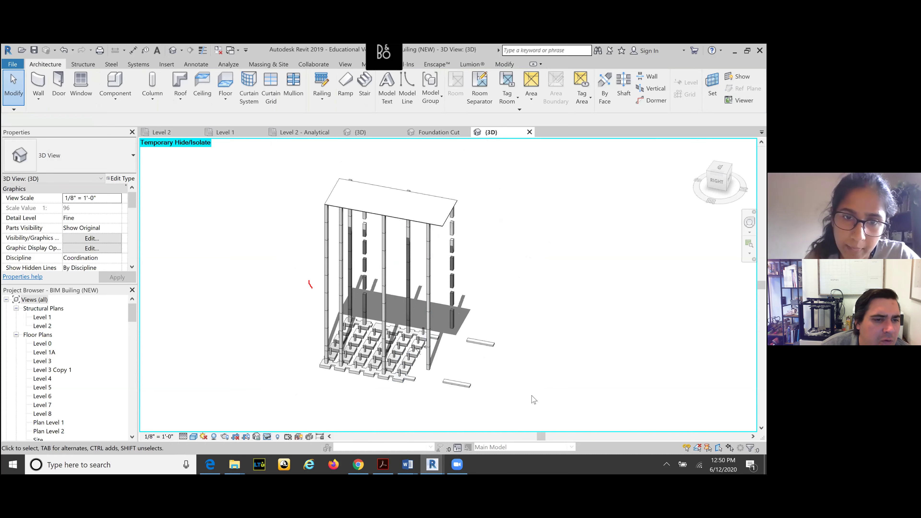
# Step: Remove the top ceiling slab from the view
pyautogui.click(410, 214)
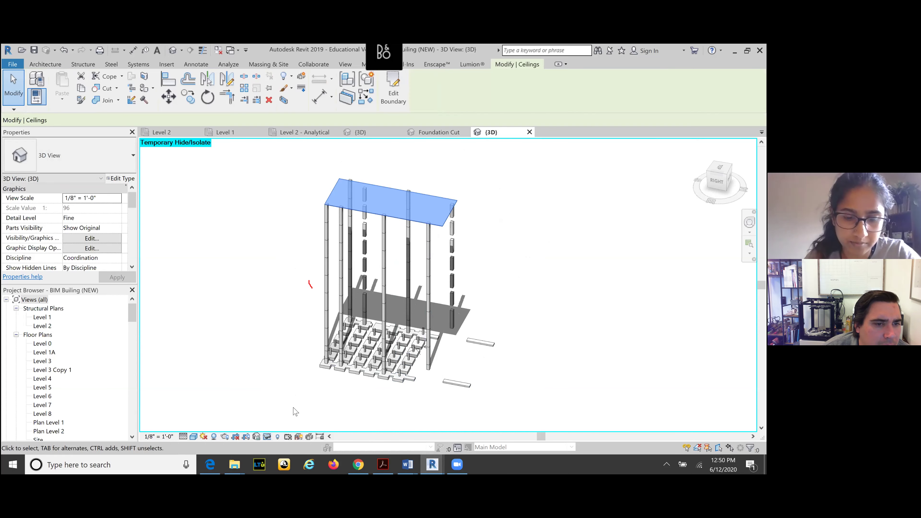
pyautogui.press('h')
pyautogui.press('h')
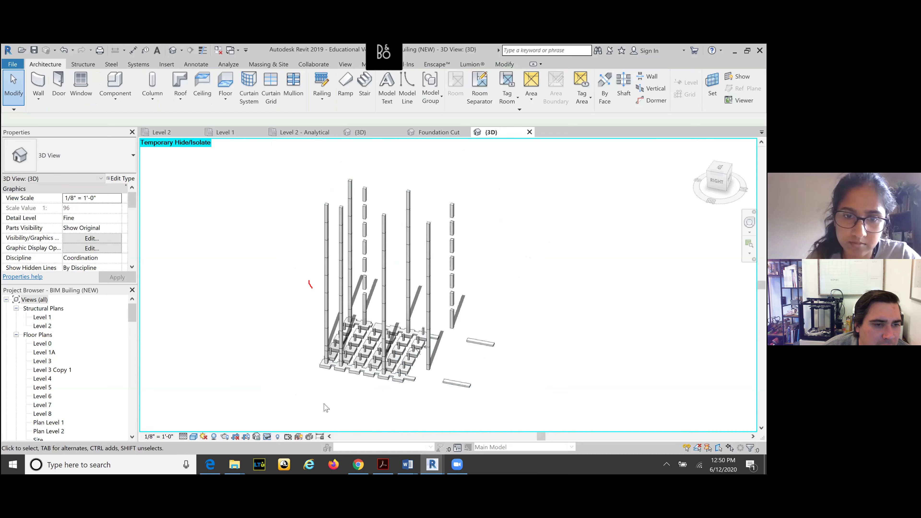
pyautogui.scroll(-2, 438, 326)
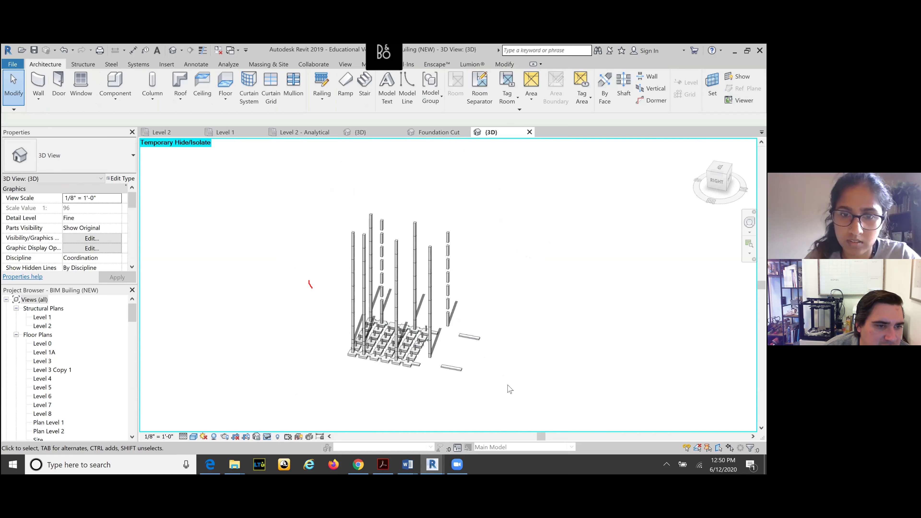
# Step: Window-select the remaining columns and footings, then go to the Level 2 - Analytical plan
pyautogui.moveTo(514, 391); pyautogui.dragTo(346, 209)
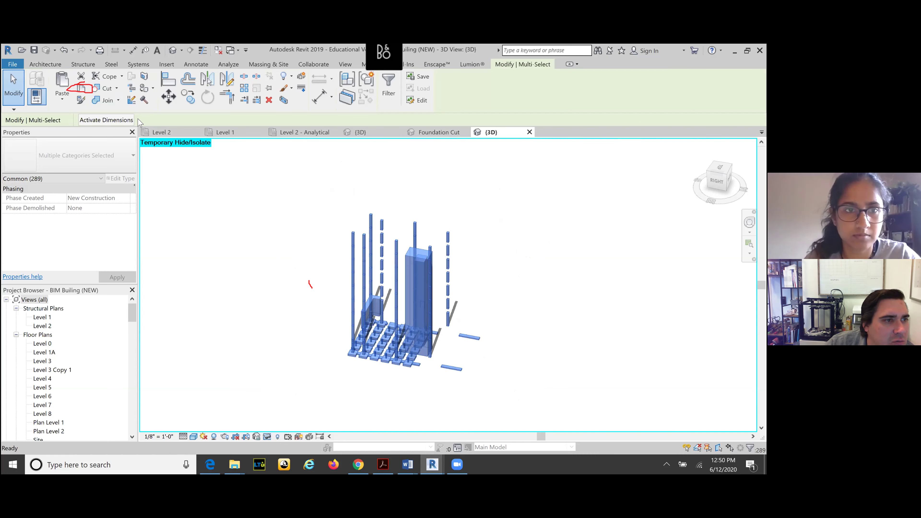
pyautogui.click(298, 133)
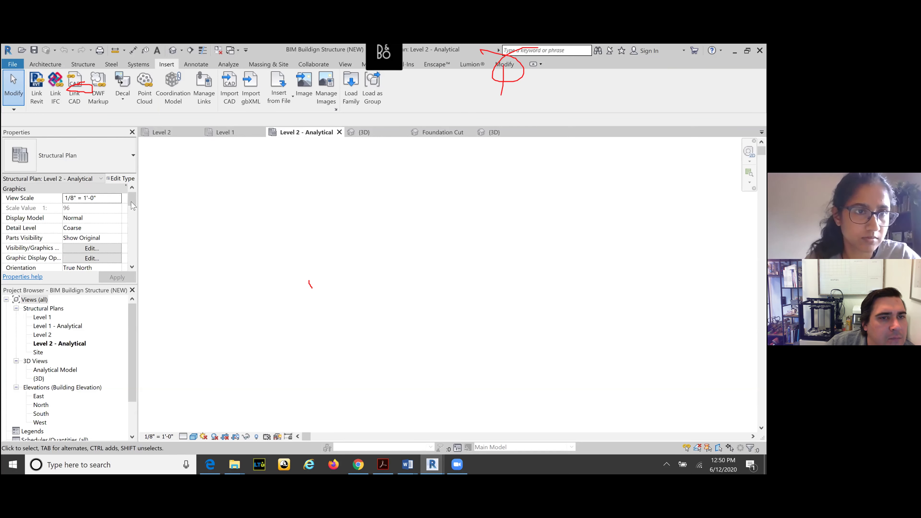
# Step: Paste the columns and footings Aligned to Current View, accepting the duplicate types
pyautogui.click(507, 66)
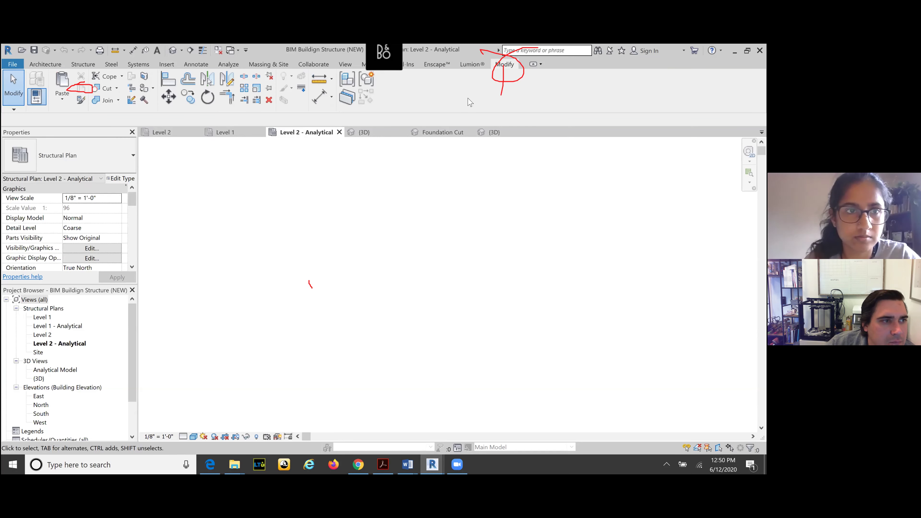
pyautogui.click(60, 101)
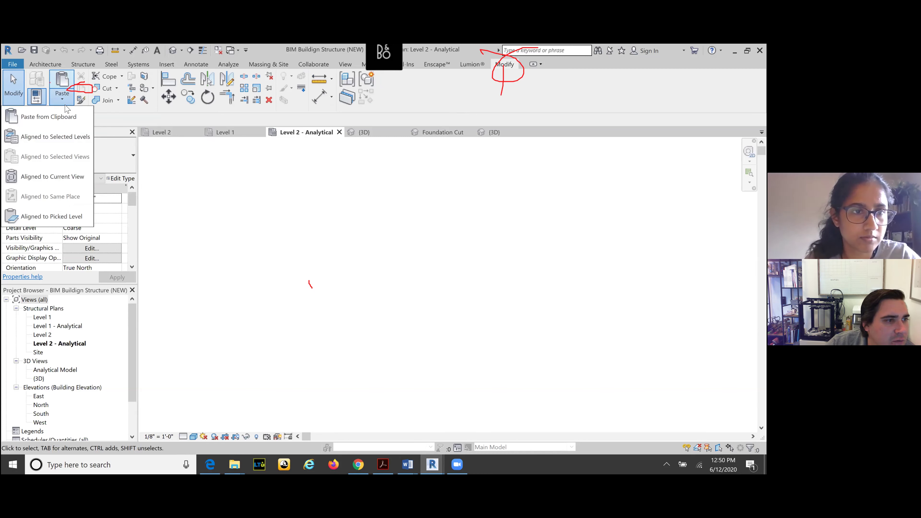
pyautogui.click(62, 178)
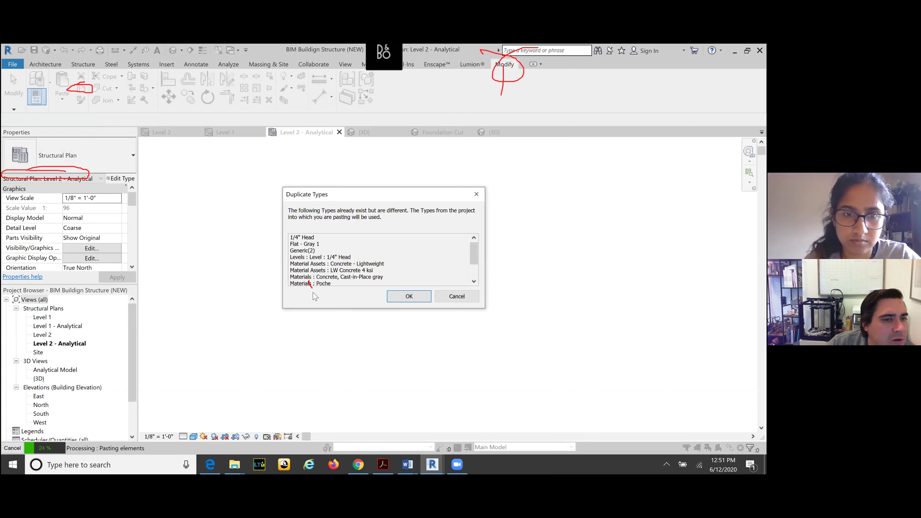
pyautogui.click(399, 297)
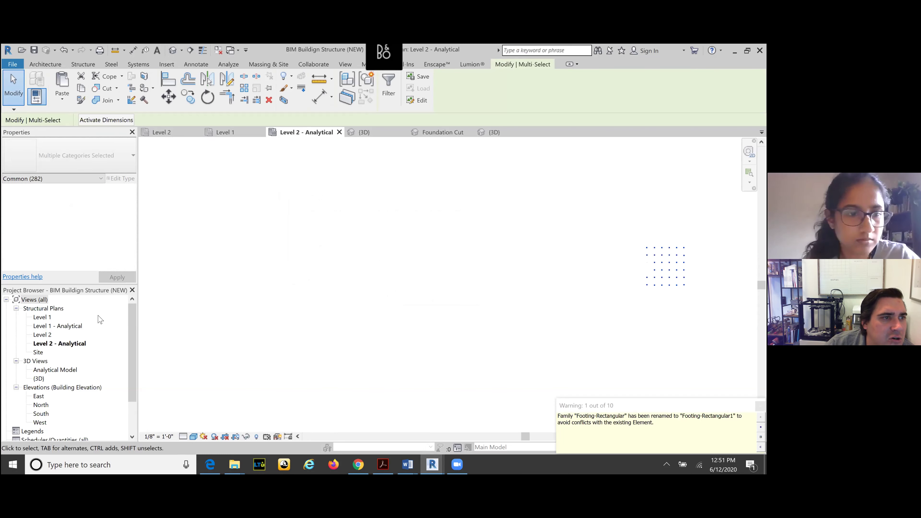
# Step: Open the structural project's {3D} view, dismissing the invalid-name error, and zoom to the model
pyautogui.click(40, 379)
pyautogui.click(39, 379)
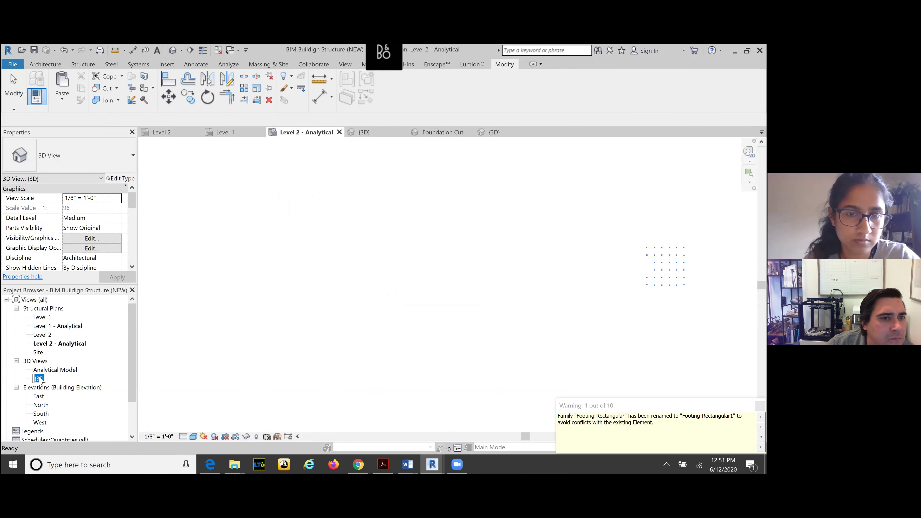
pyautogui.click(172, 54)
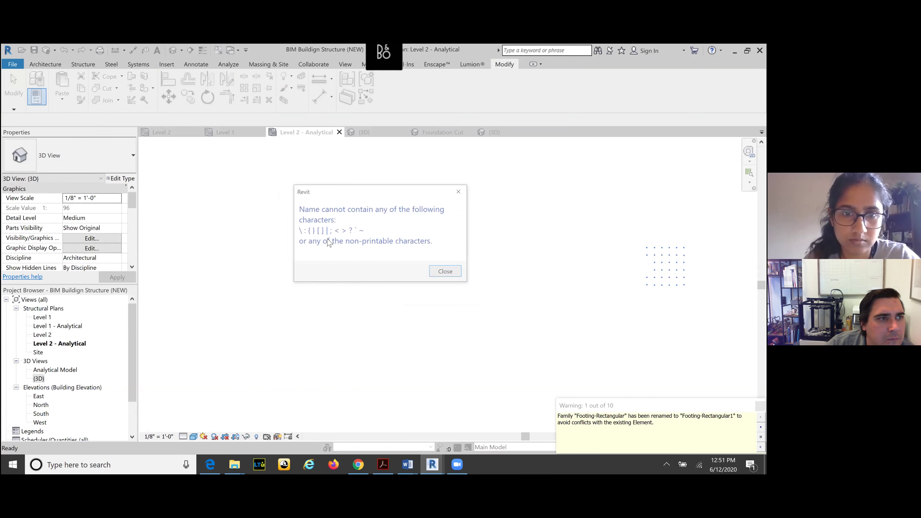
pyautogui.click(445, 271)
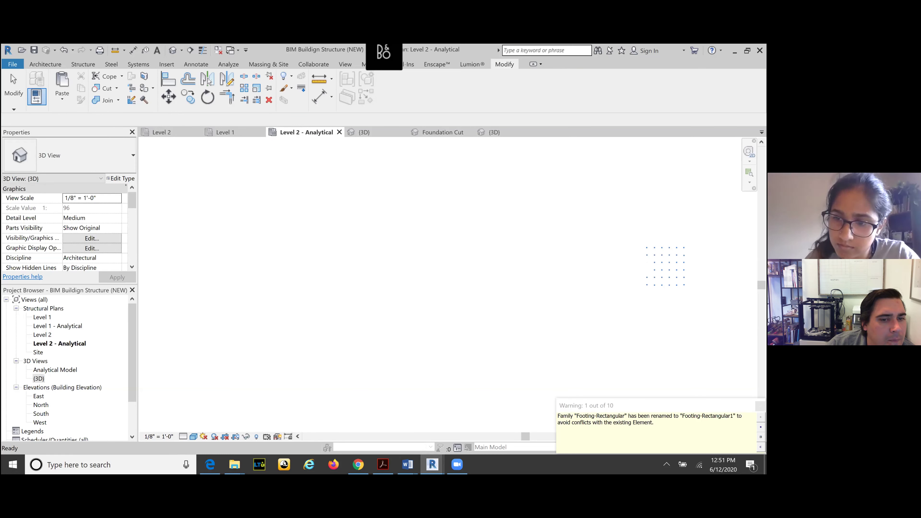
pyautogui.click(234, 129)
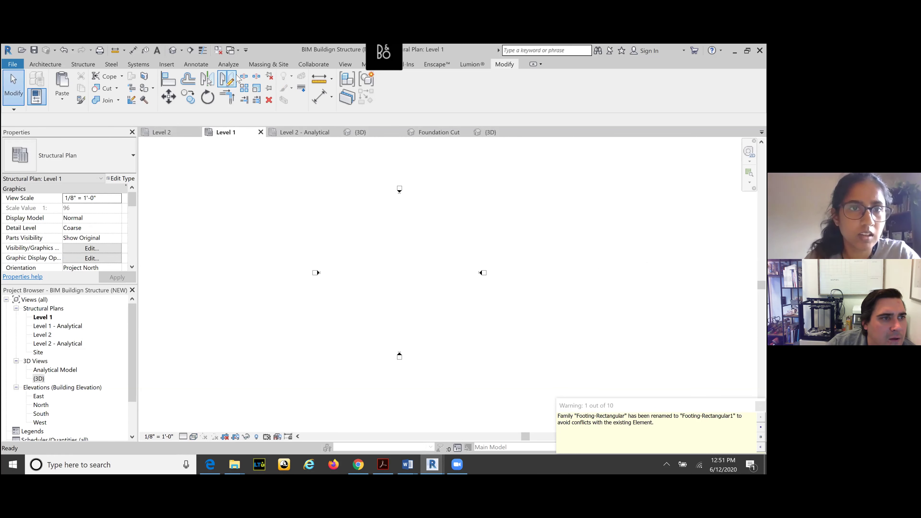
pyautogui.click(360, 132)
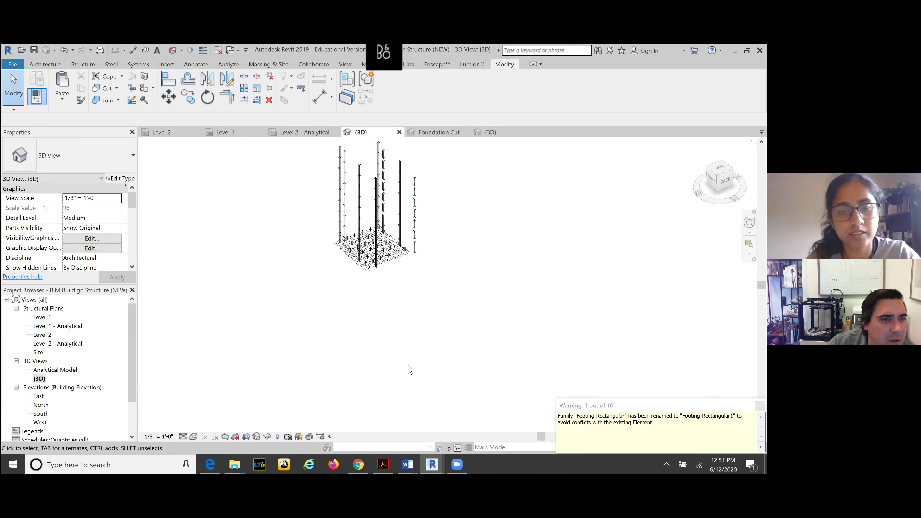
pyautogui.scroll(-2, 411, 370)
pyautogui.scroll(4, 410, 214)
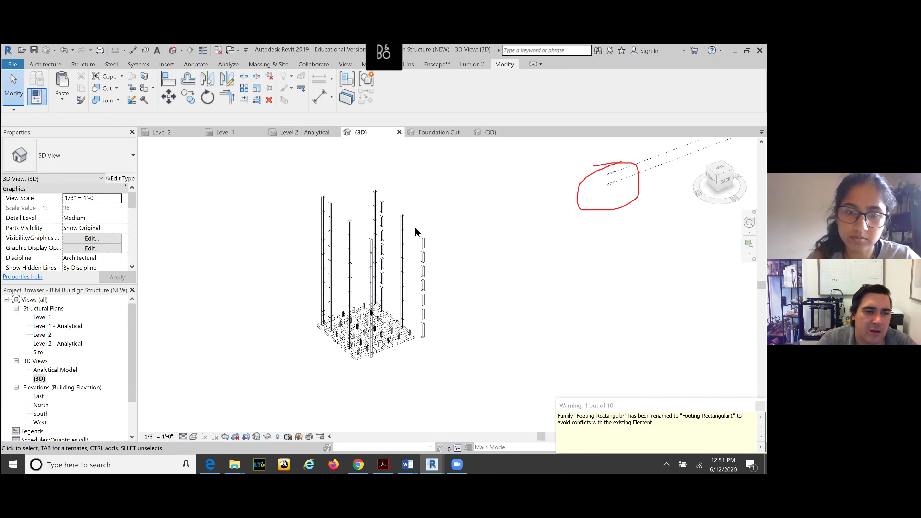
pyautogui.scroll(-2, 434, 242)
pyautogui.scroll(-1, 434, 243)
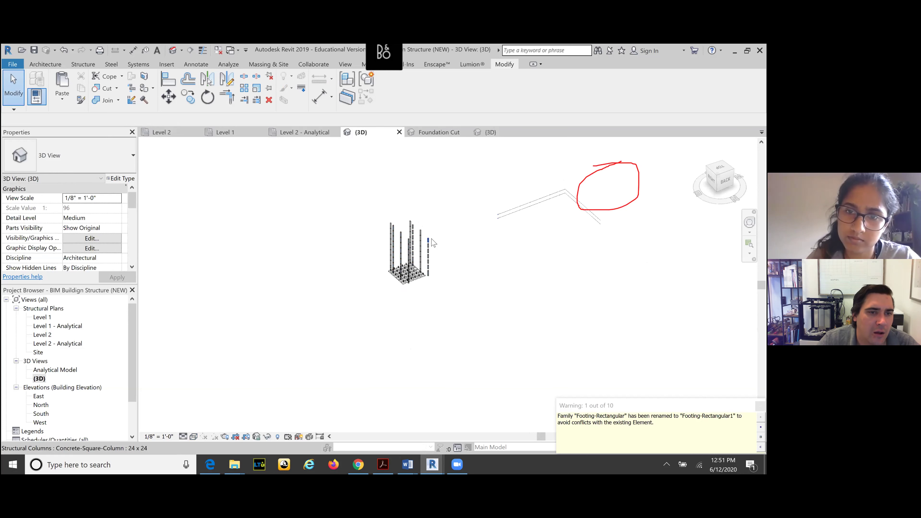
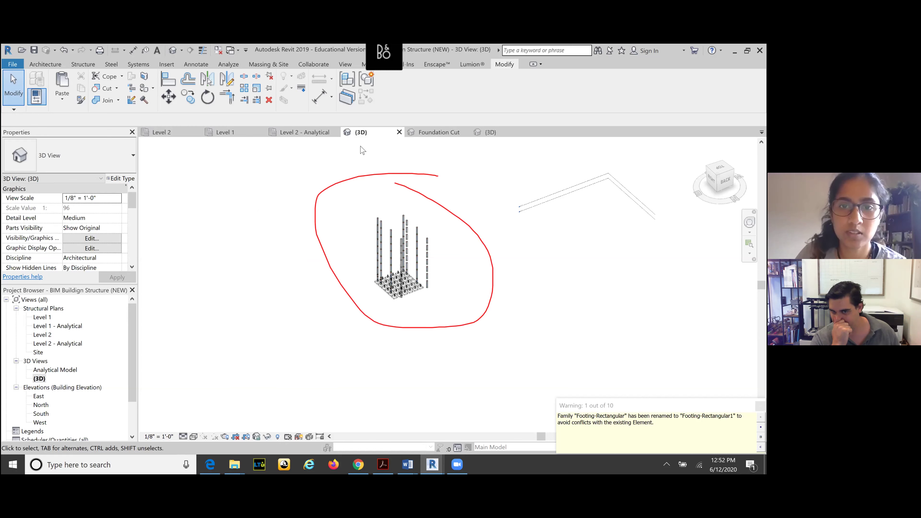
# Step: Save the structural model, then switch to the building's 3D view and save the building model
pyautogui.click(34, 50)
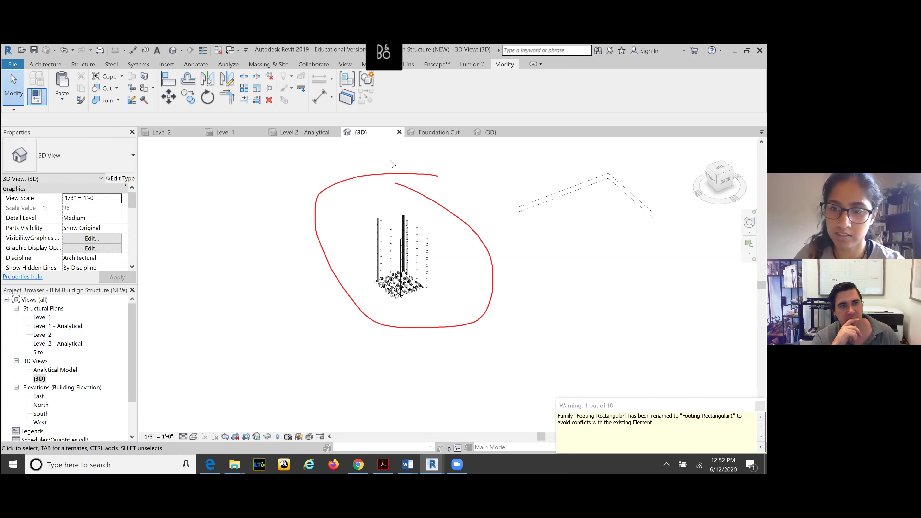
pyautogui.click(399, 132)
pyautogui.click(387, 137)
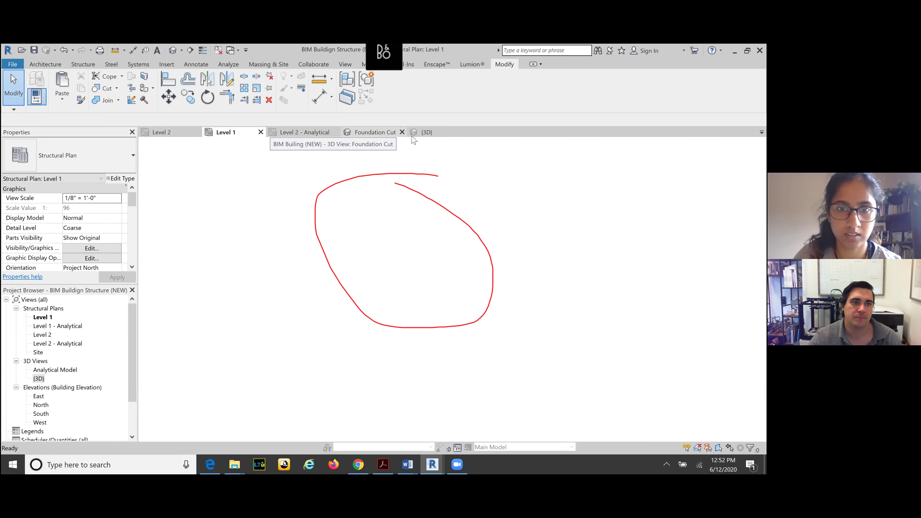
pyautogui.click(429, 133)
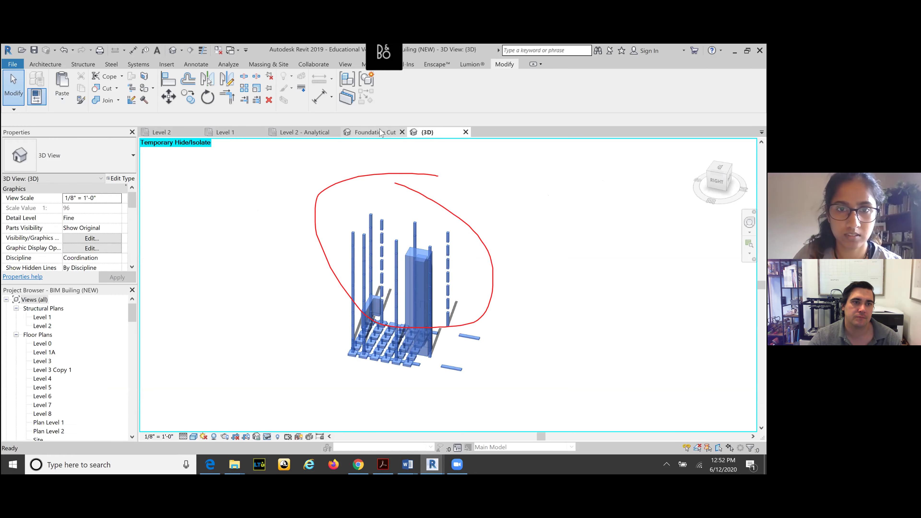
pyautogui.click(34, 50)
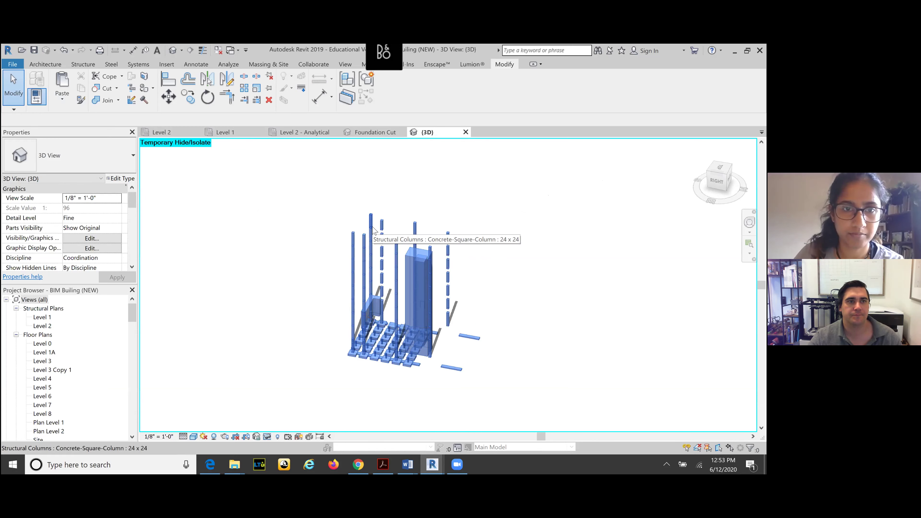
# Step: Close the Level 2 - Analytical plan and reopen BIM Buildign Structure (NEW) from Recent Files
pyautogui.click(312, 132)
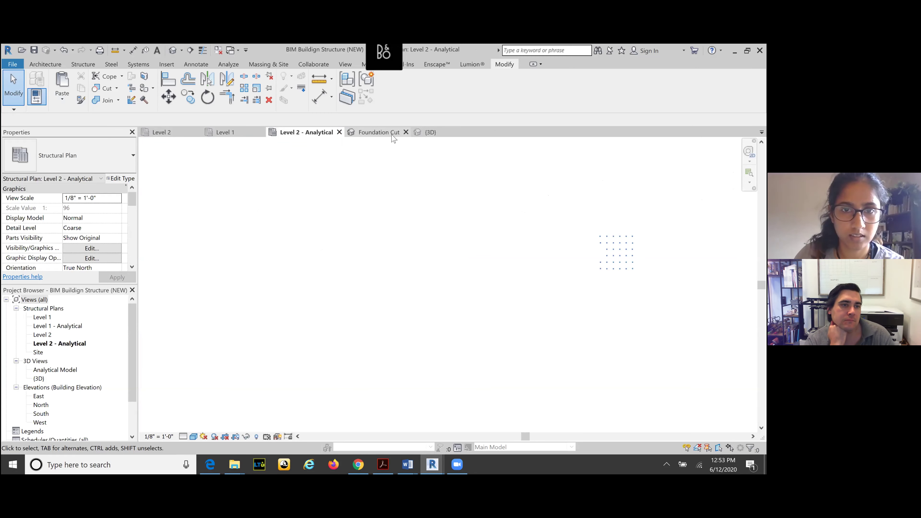
pyautogui.click(339, 133)
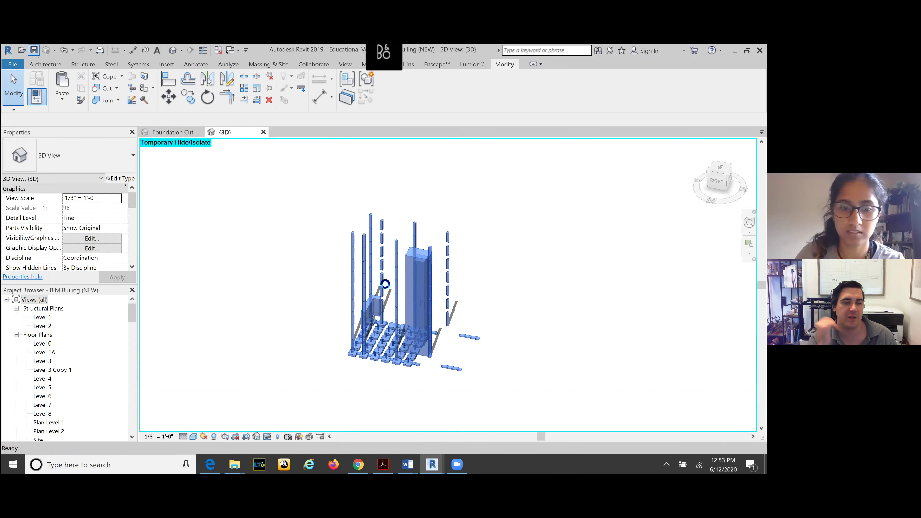
pyautogui.moveTo(433, 464)
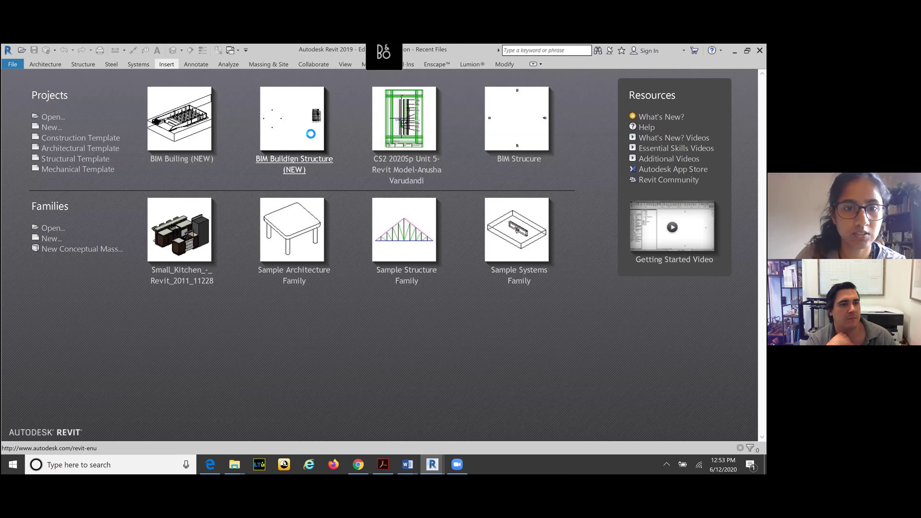
pyautogui.click(308, 132)
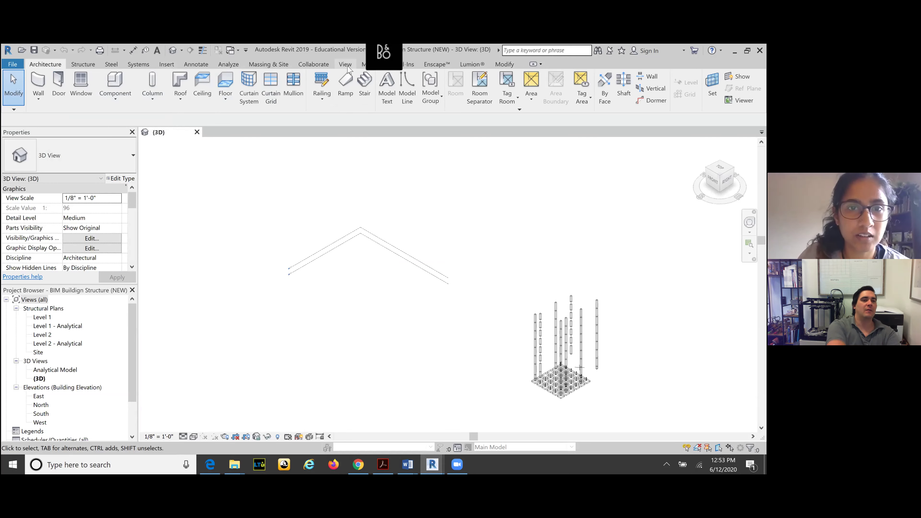
# Step: Link BIM Builing (NEW).rvt into the structure project through Manage Links
pyautogui.click(167, 64)
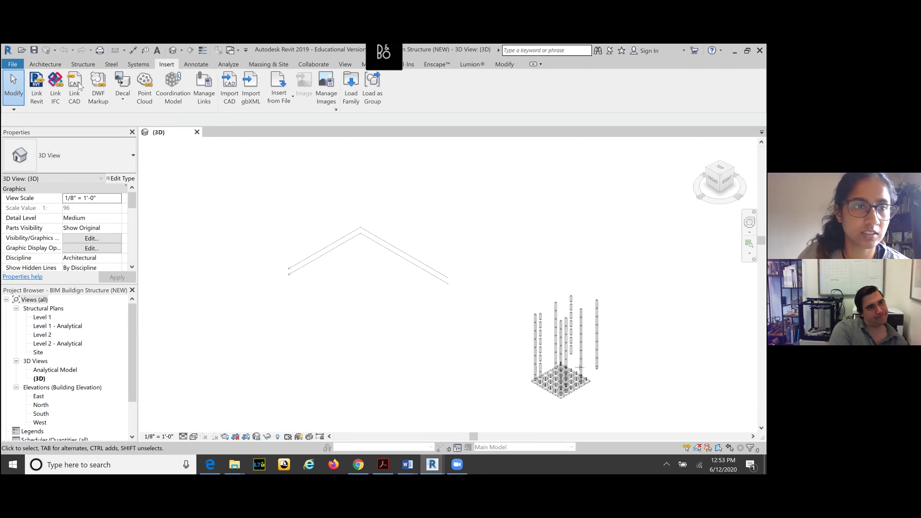
pyautogui.click(198, 94)
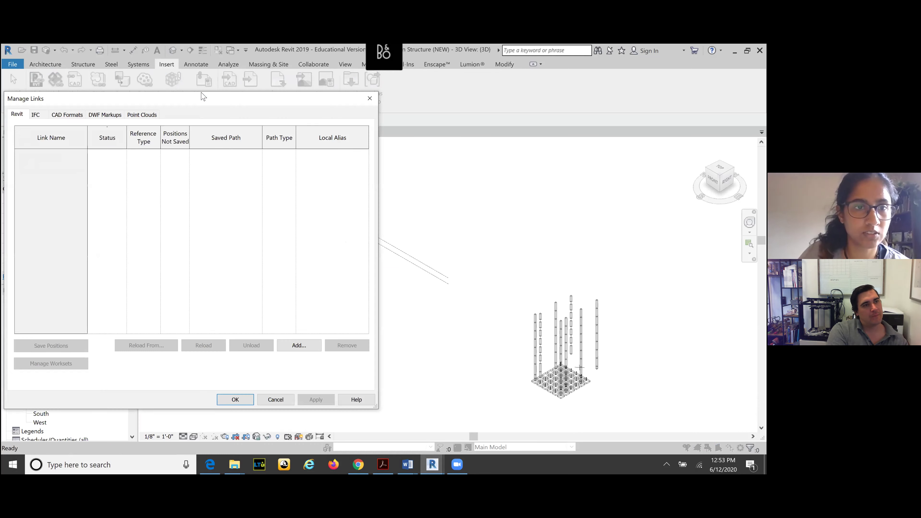
pyautogui.click(301, 347)
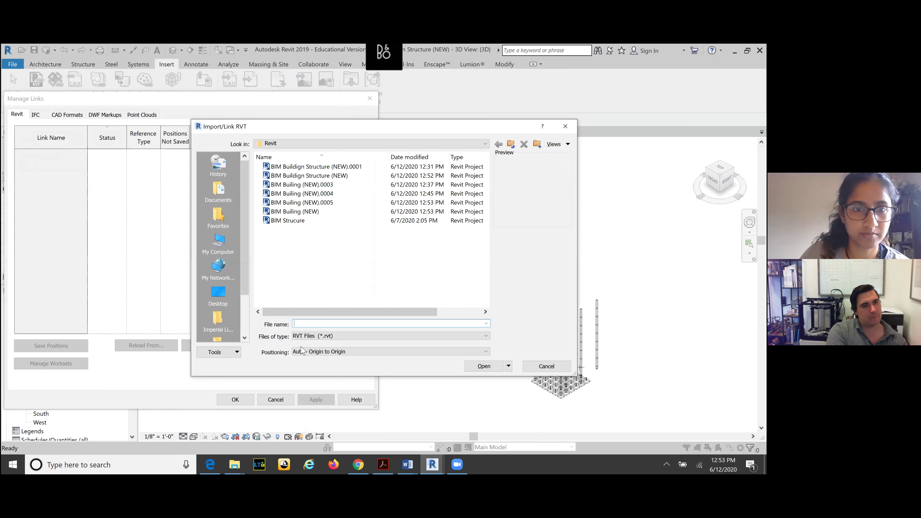
pyautogui.click(334, 176)
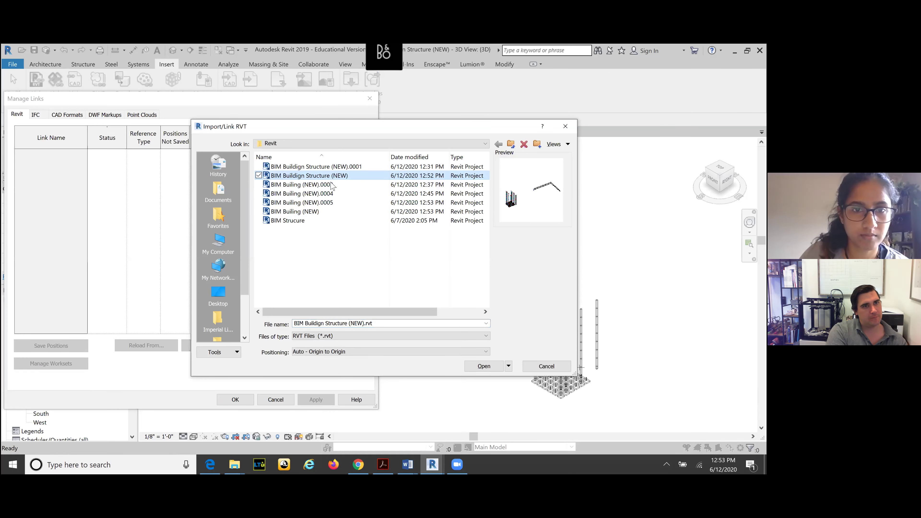
pyautogui.click(299, 212)
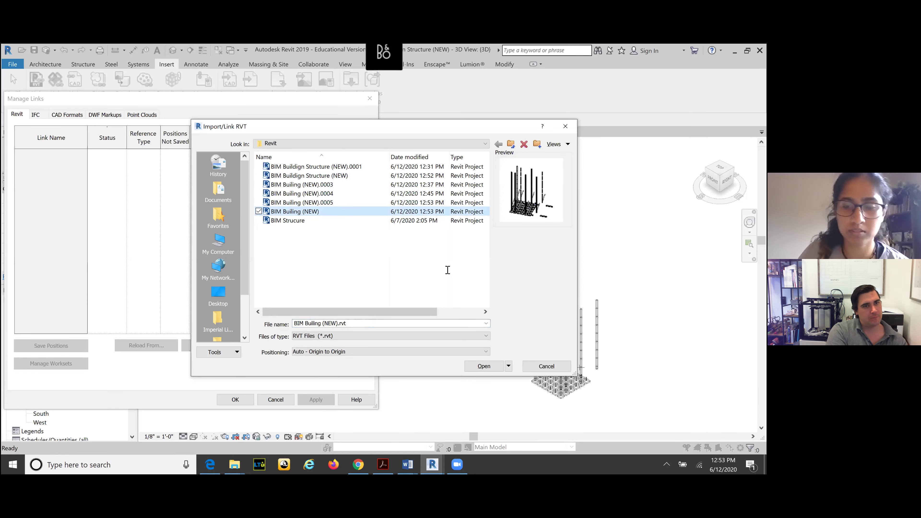
pyautogui.click(484, 367)
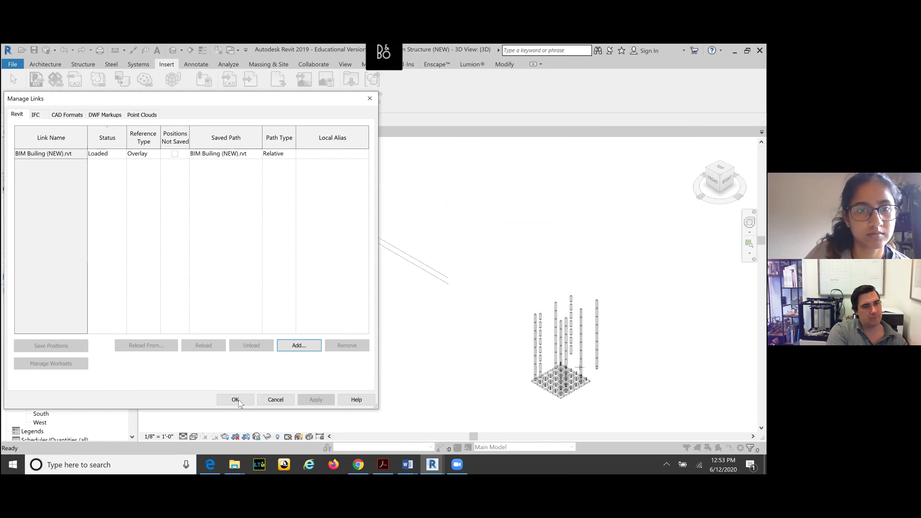
pyautogui.click(239, 401)
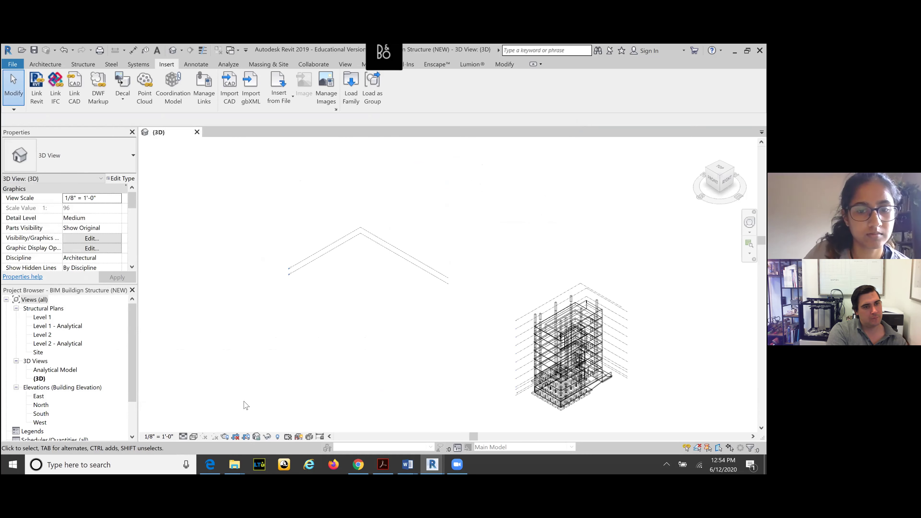
# Step: In the building window, link BIM Buildign Structure (NEW).rvt through Manage Links
pyautogui.moveTo(433, 464)
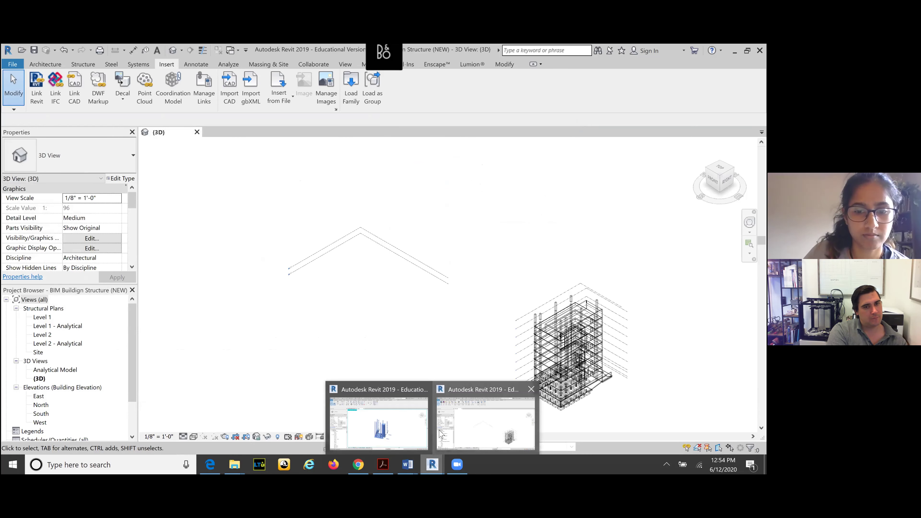
pyautogui.click(379, 425)
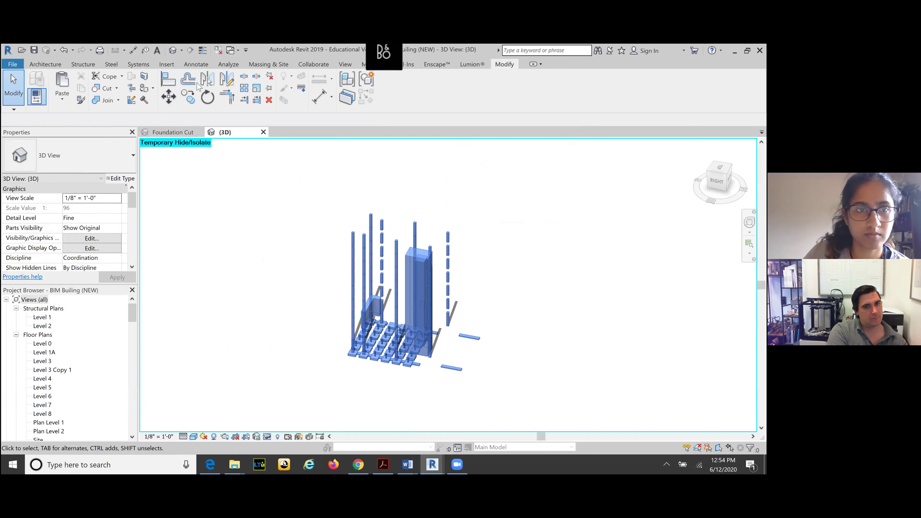
pyautogui.click(166, 65)
pyautogui.click(36, 89)
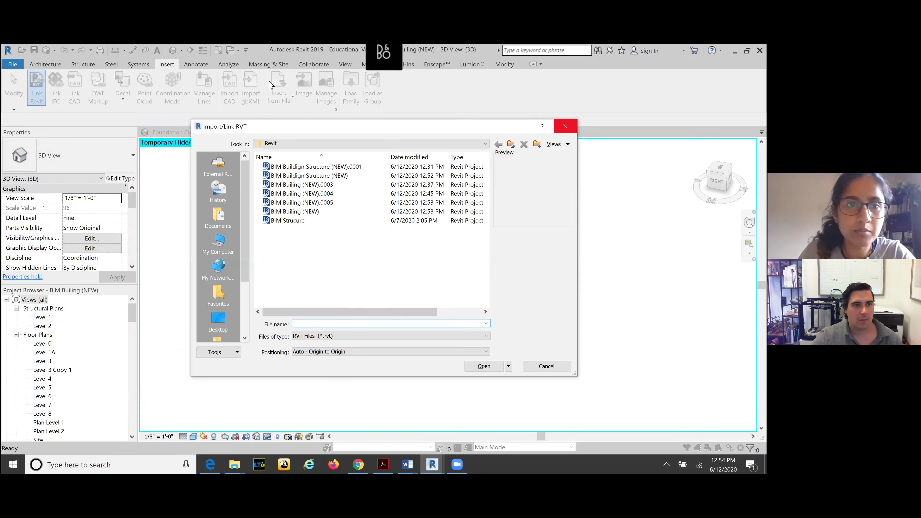
pyautogui.press('Escape')
pyautogui.click(204, 87)
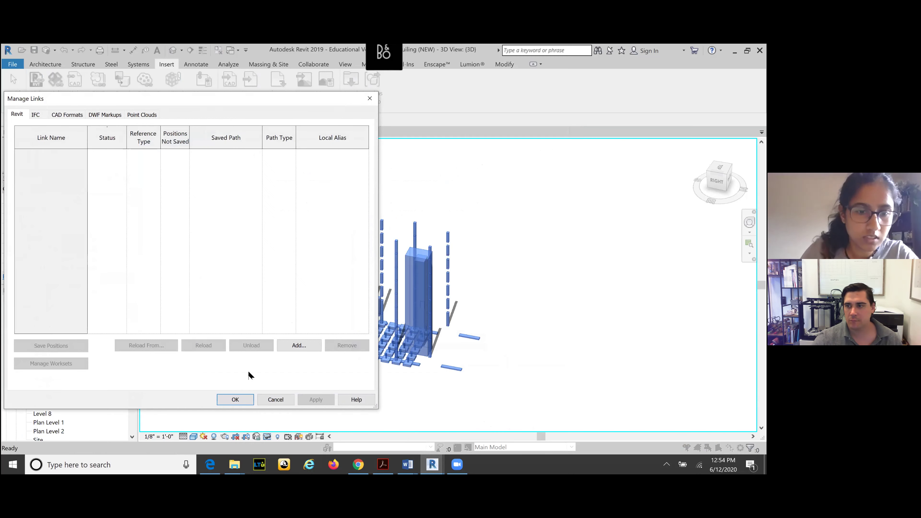
pyautogui.click(299, 345)
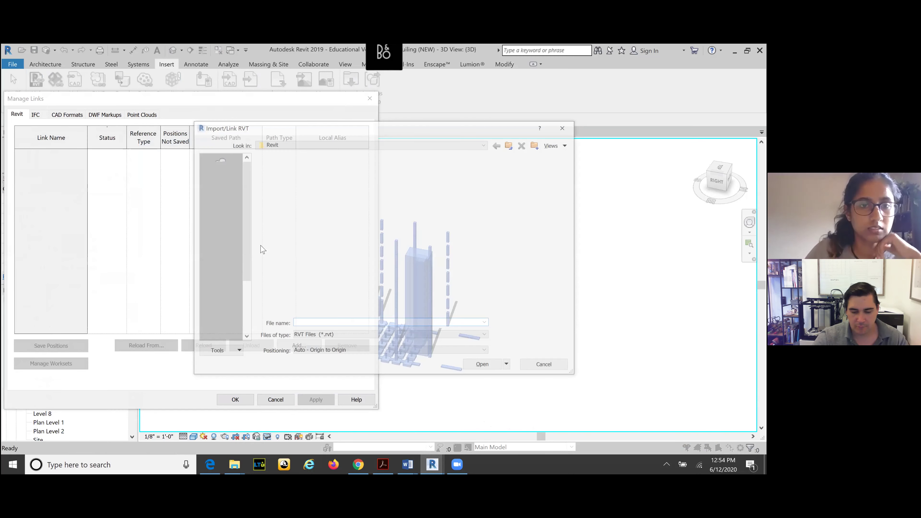
pyautogui.click(308, 176)
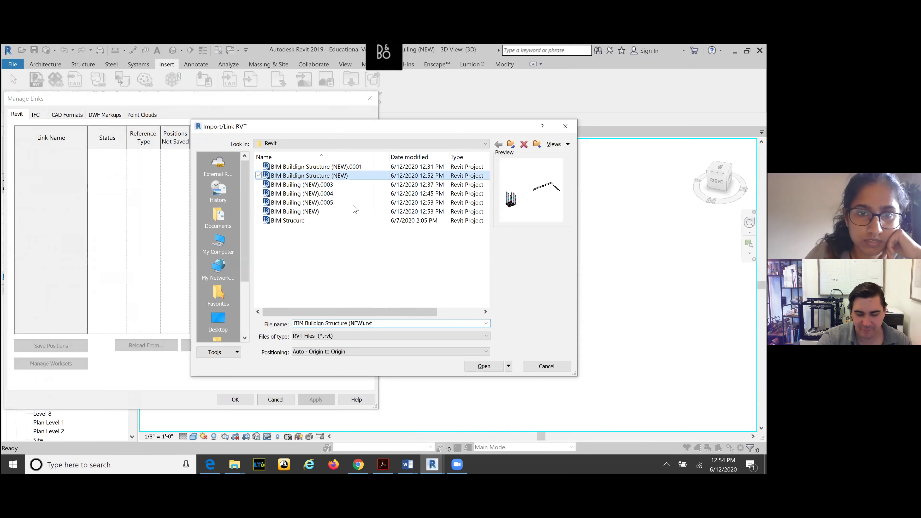
pyautogui.click(484, 366)
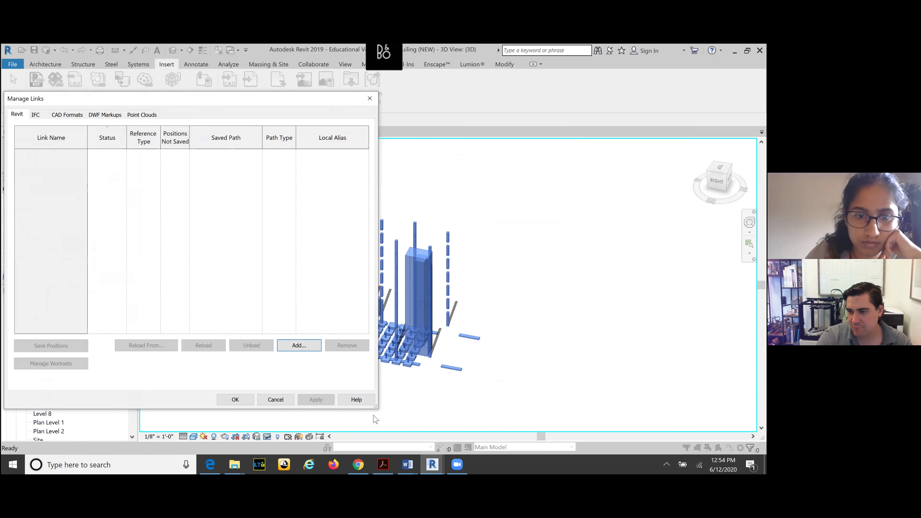
pyautogui.click(235, 400)
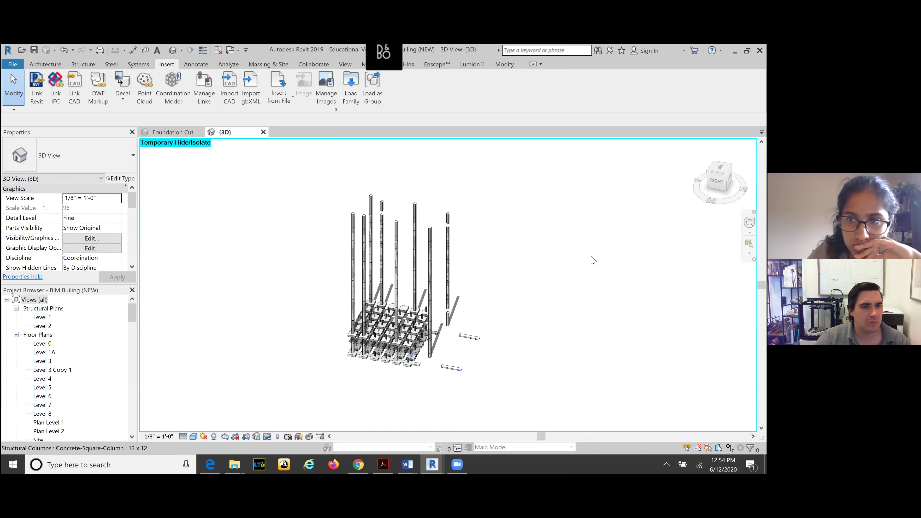
# Step: Select all instances of the concrete column in the entire project, note 74, then deselect
pyautogui.keyDown('shift'); pyautogui.moveTo(592, 260); pyautogui.dragTo(569, 262, button='middle'); pyautogui.keyUp('shift')
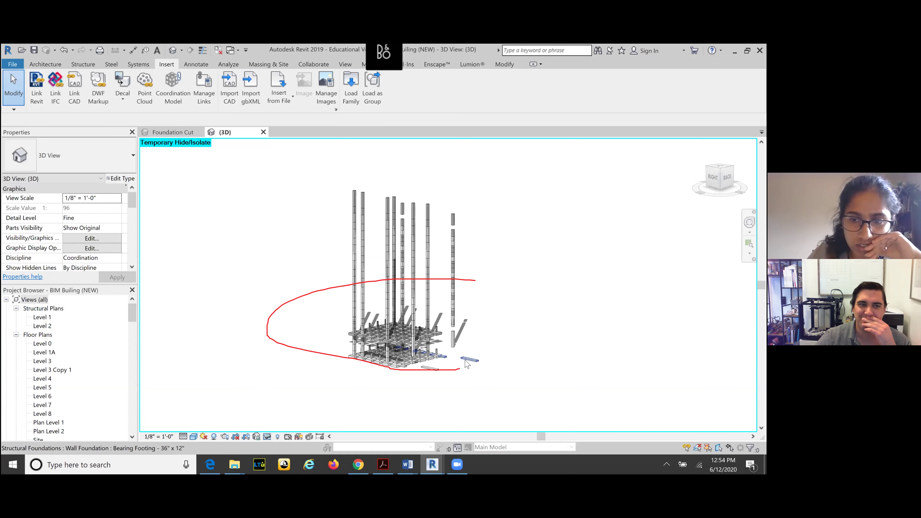
pyautogui.moveTo(433, 465)
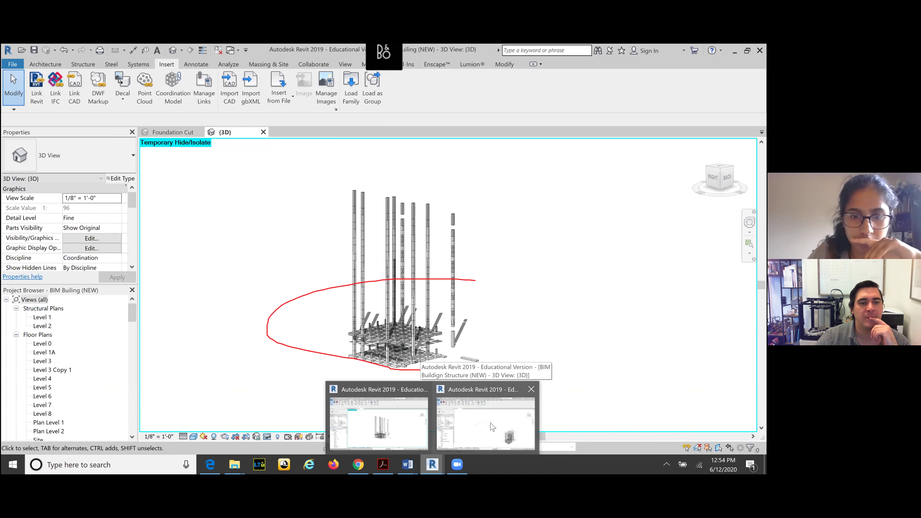
pyautogui.click(400, 430)
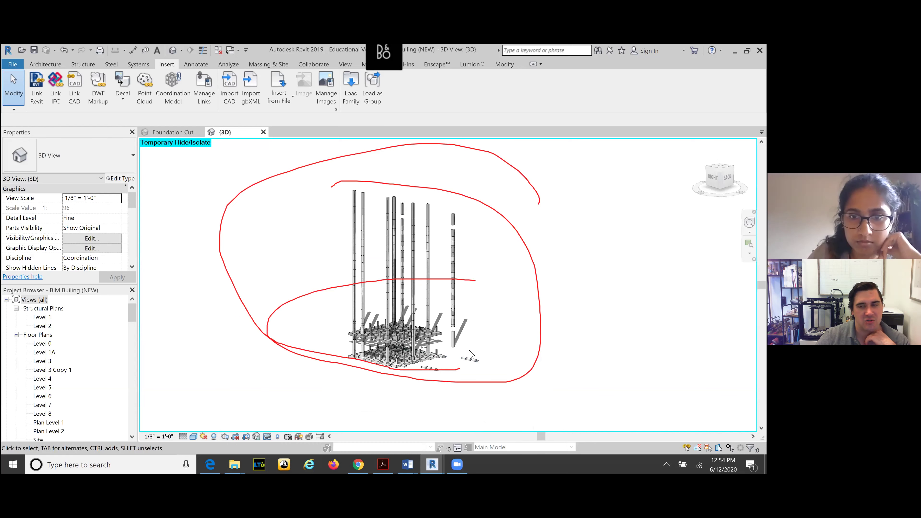
pyautogui.click(453, 301)
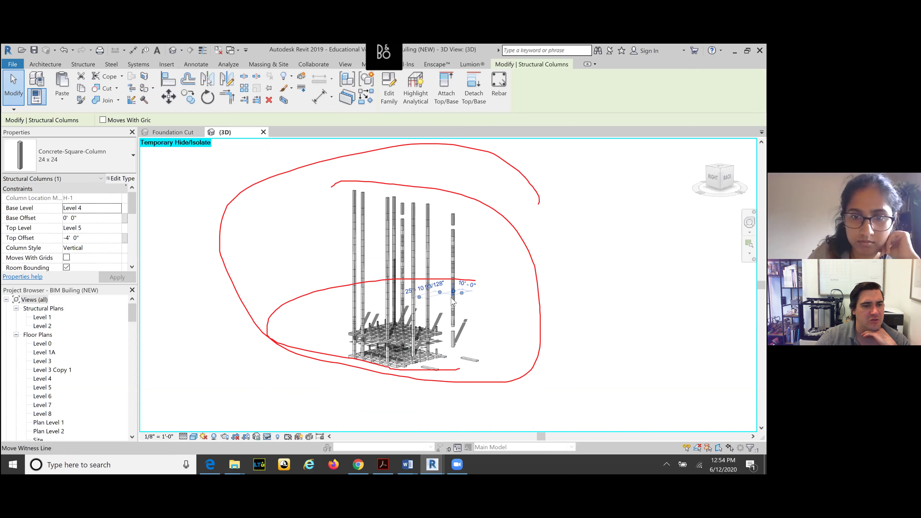
pyautogui.moveTo(452, 298); pyautogui.dragTo(451, 301)
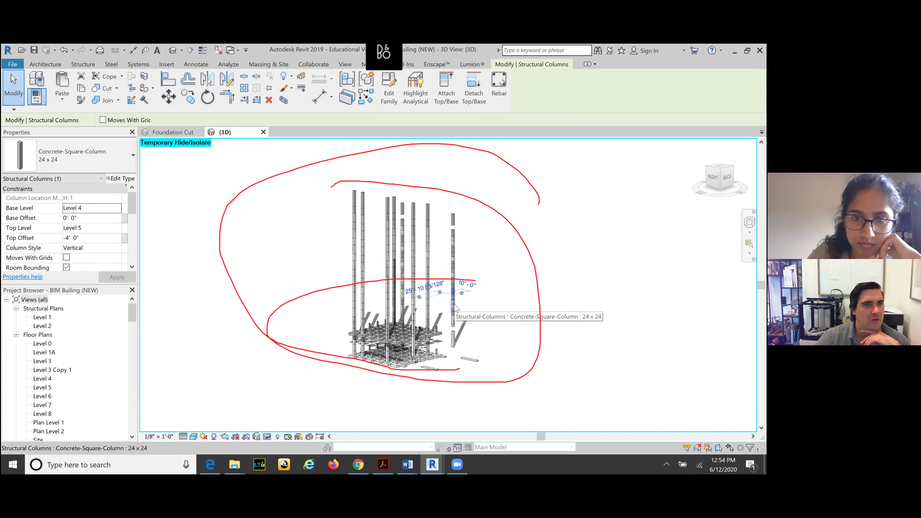
pyautogui.rightClick(451, 301)
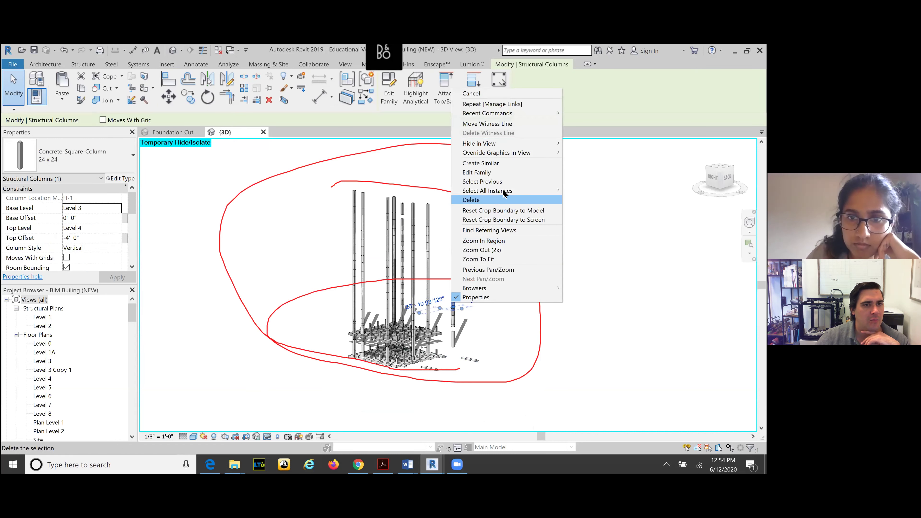
pyautogui.moveTo(551, 190)
pyautogui.click(580, 200)
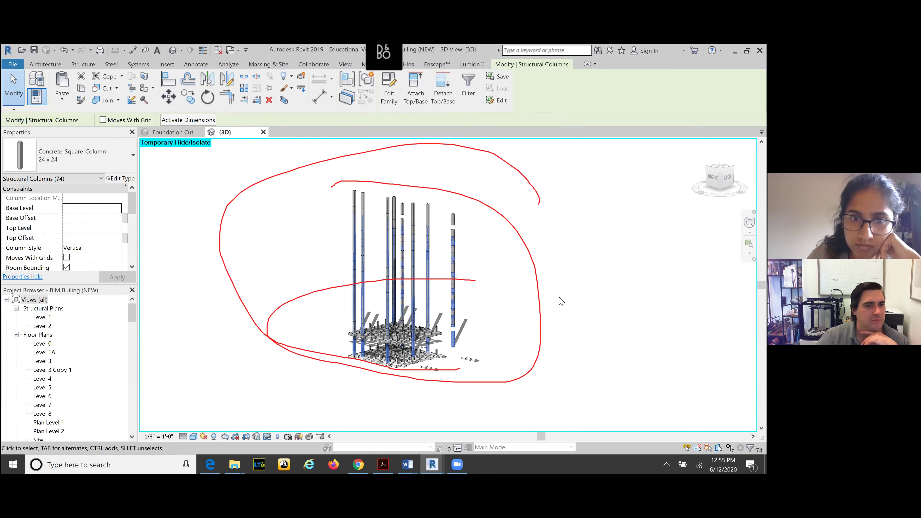
pyautogui.click(528, 296)
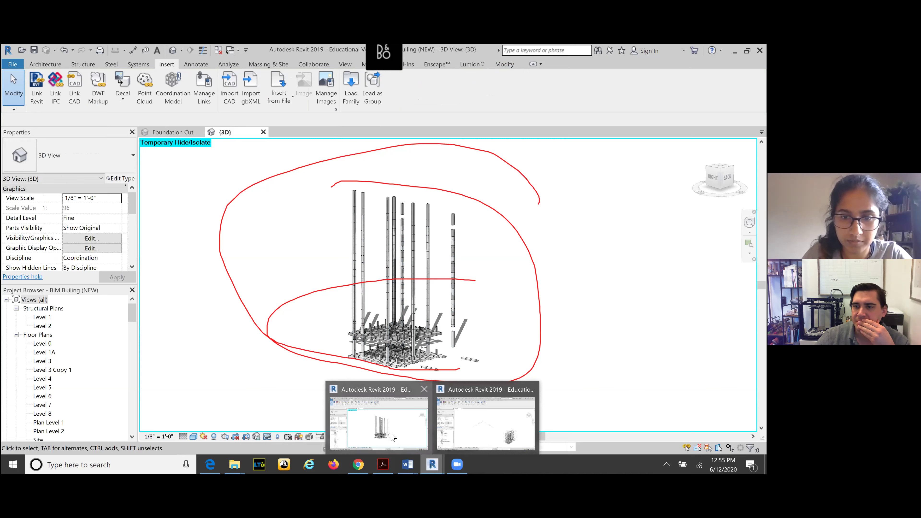
pyautogui.click(389, 431)
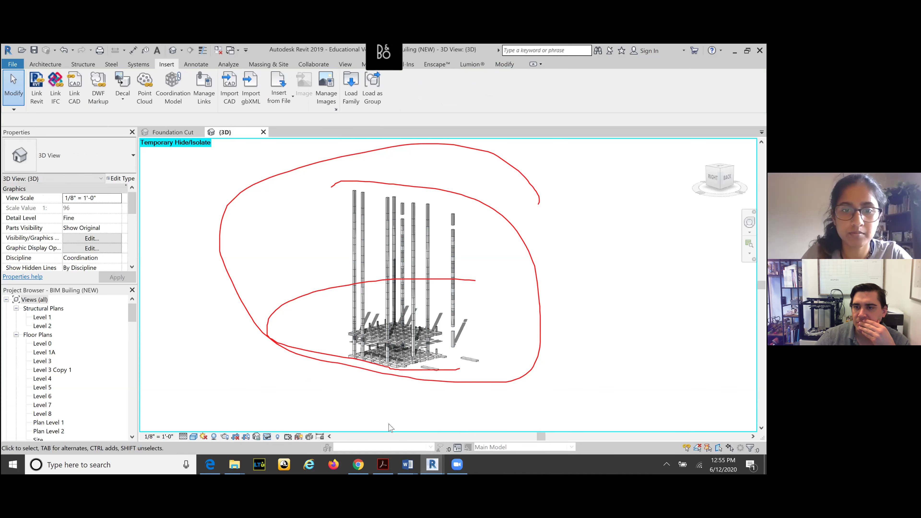
# Step: In the BIM Buildign Structure window, zoom in and right-click one 24 x 24 concrete column
pyautogui.moveTo(432, 464)
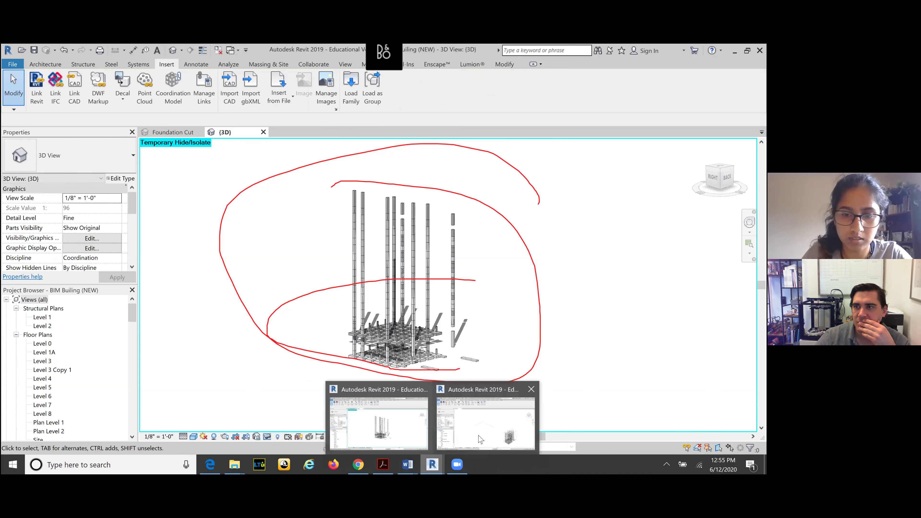
pyautogui.click(482, 415)
pyautogui.moveTo(479, 303); pyautogui.dragTo(482, 316, button='middle')
pyautogui.scroll(4, 484, 319)
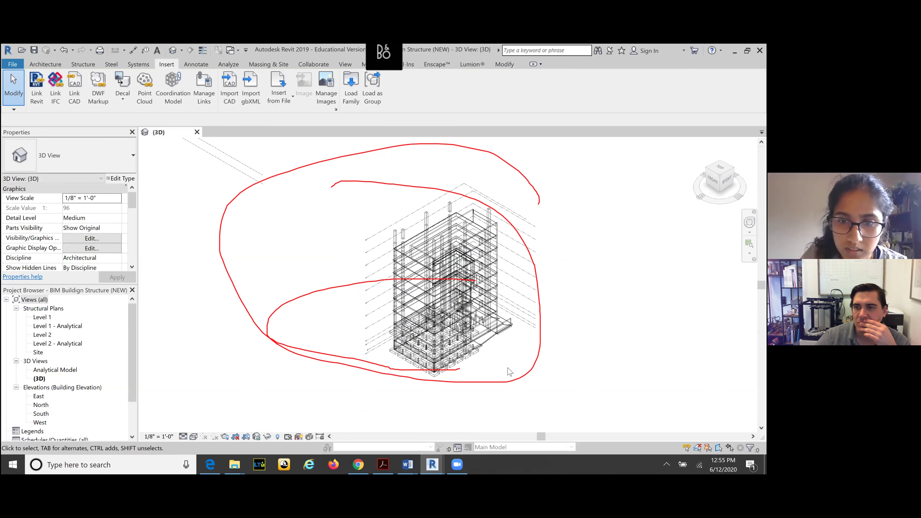
pyautogui.scroll(3, 462, 359)
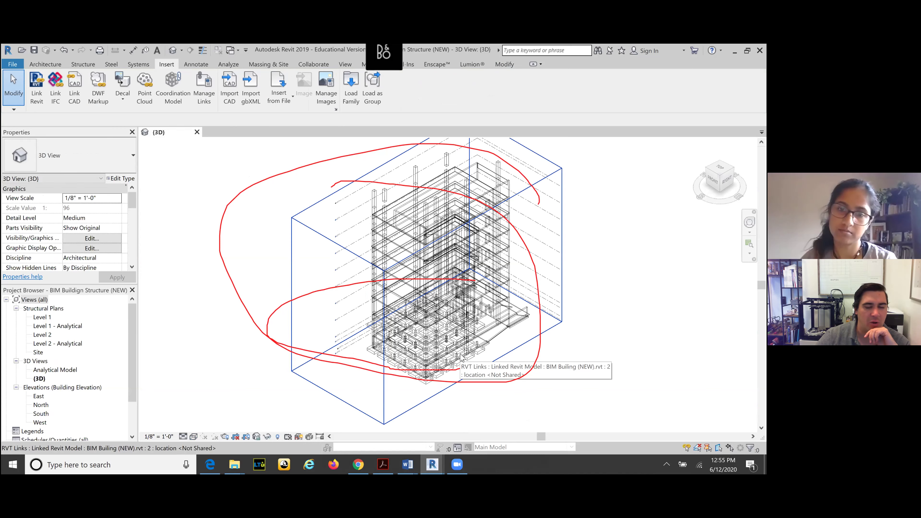
pyautogui.click(427, 336)
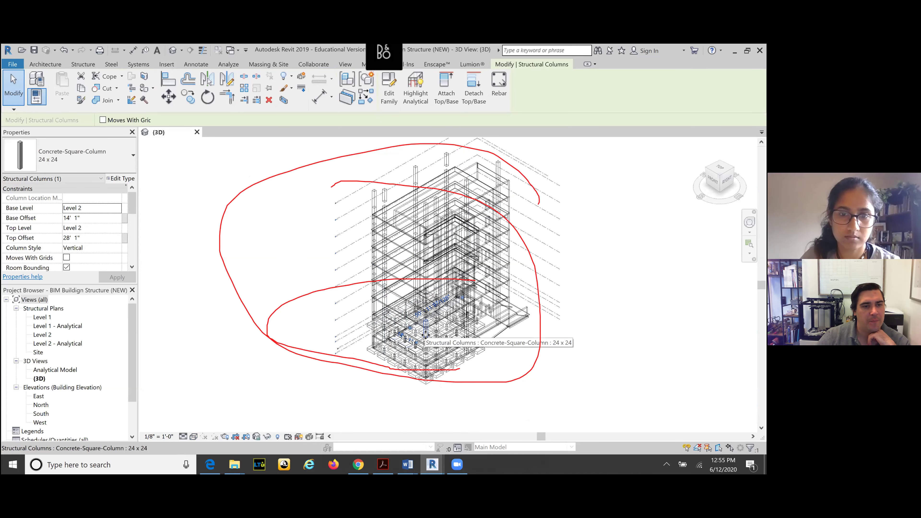
pyautogui.rightClick(427, 335)
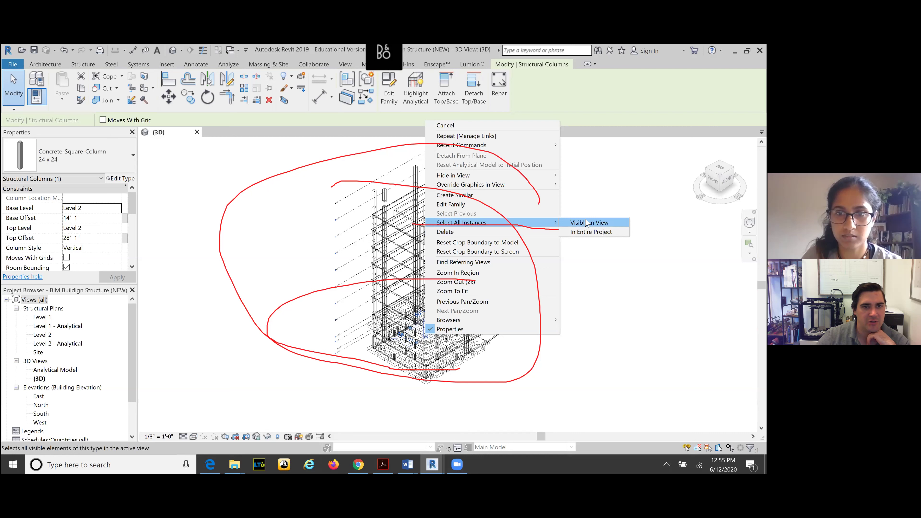
# Step: Select all visible 24 x 24 concrete columns, keep that type, and open Edit Type
pyautogui.click(587, 222)
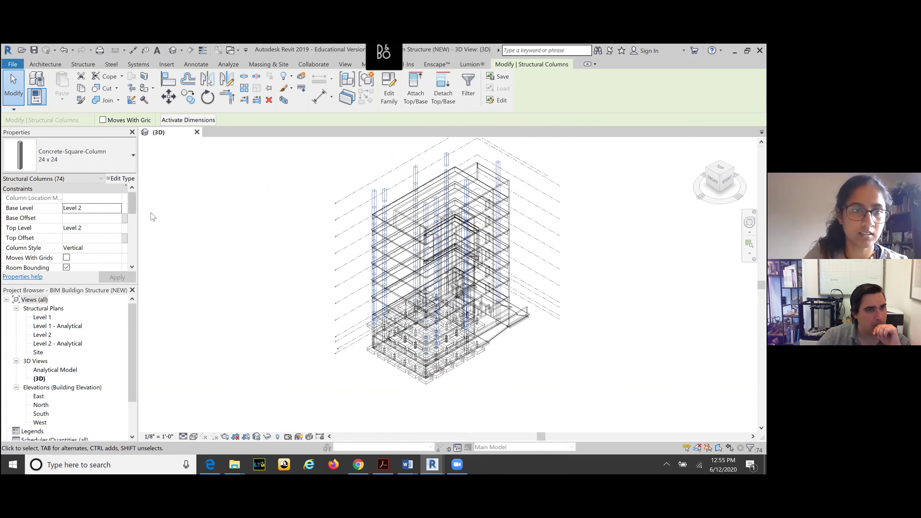
pyautogui.click(109, 167)
pyautogui.scroll(3, 47, 231)
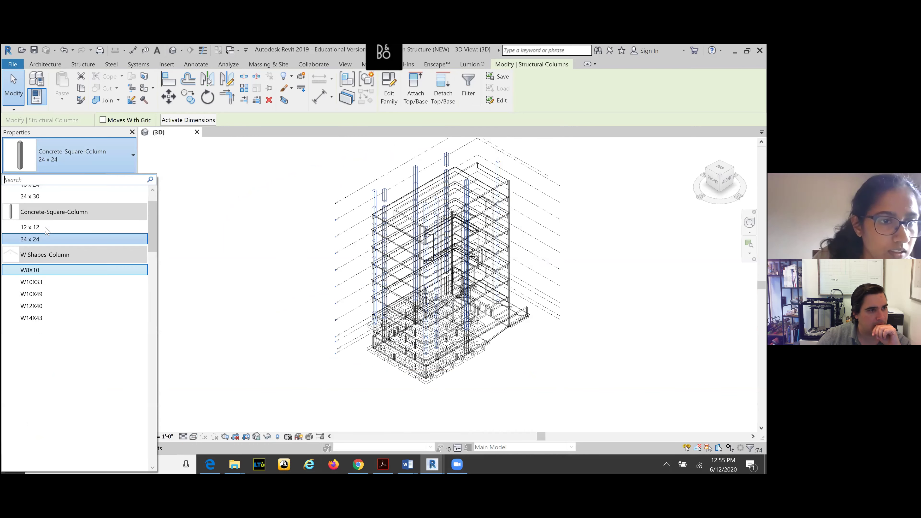
pyautogui.scroll(1, 47, 232)
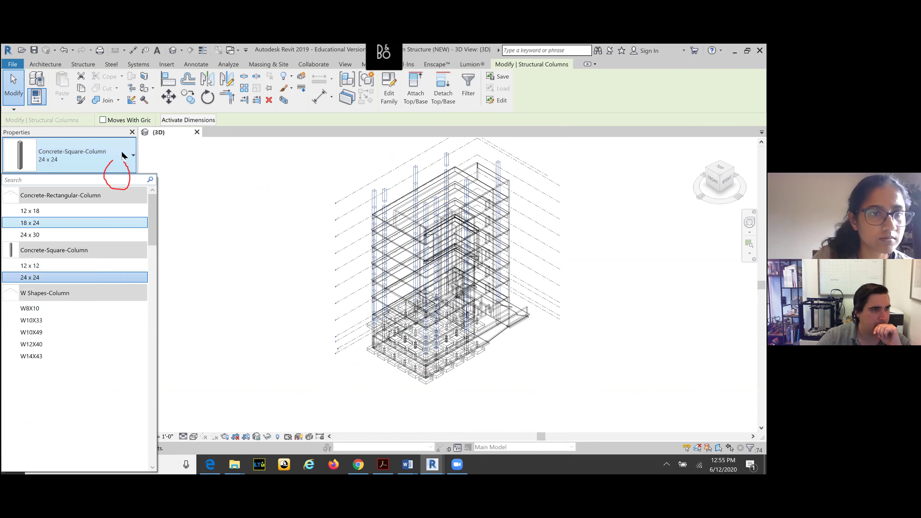
pyautogui.click(129, 157)
pyautogui.click(122, 179)
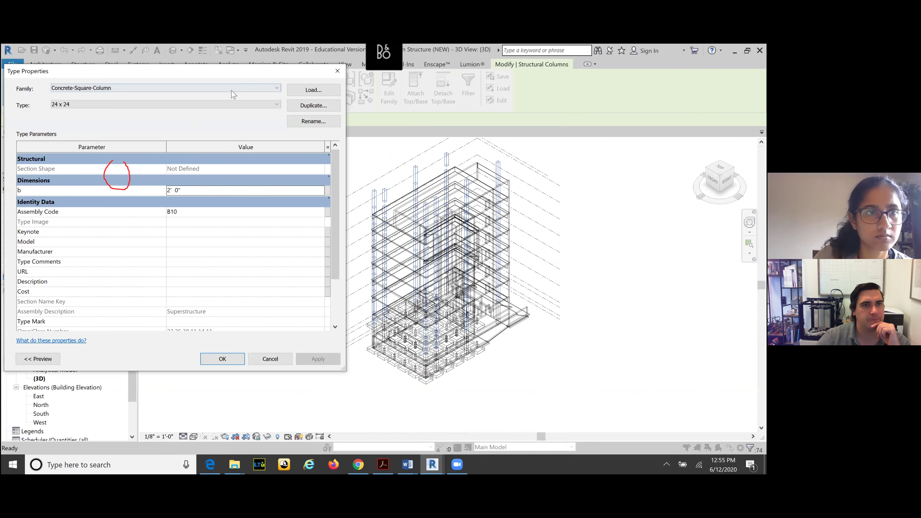
# Step: Load W-Wide Flange-Column.rfa from the Structural Columns > Steel library folder
pyautogui.click(327, 94)
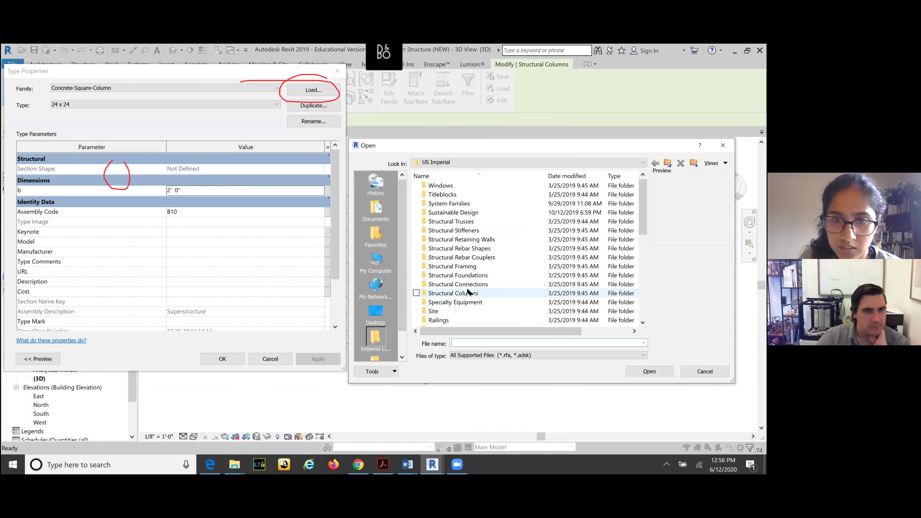
pyautogui.doubleClick(469, 294)
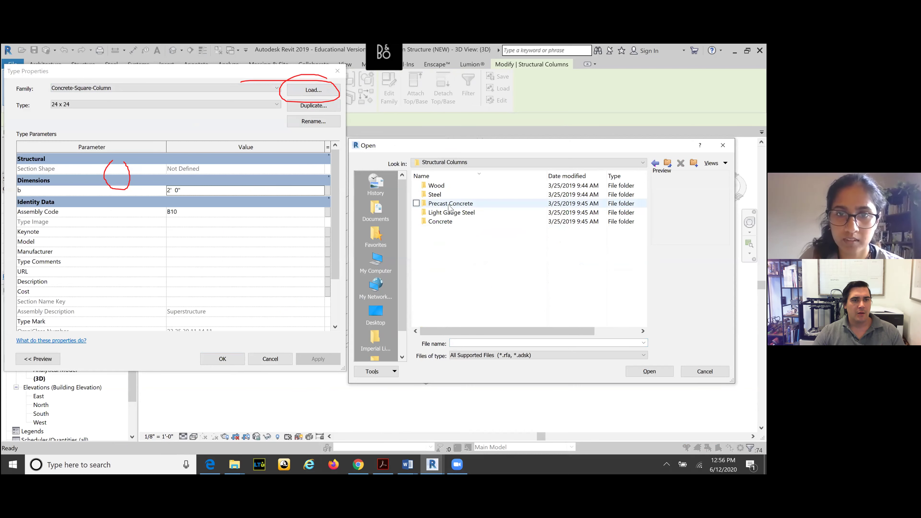
pyautogui.doubleClick(449, 197)
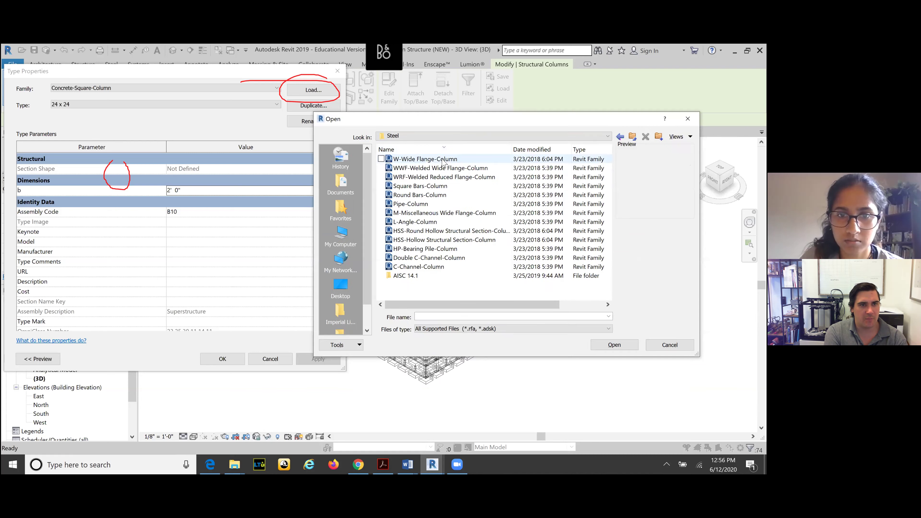
pyautogui.click(443, 162)
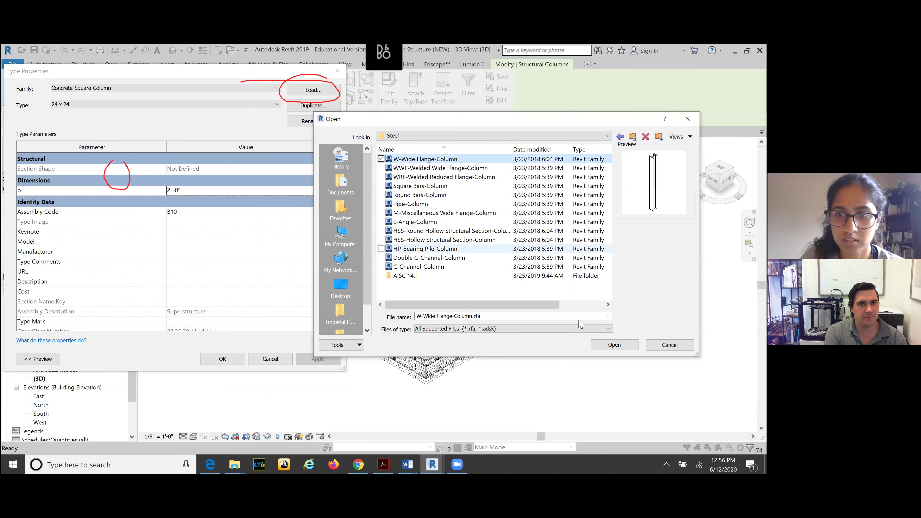
pyautogui.click(613, 349)
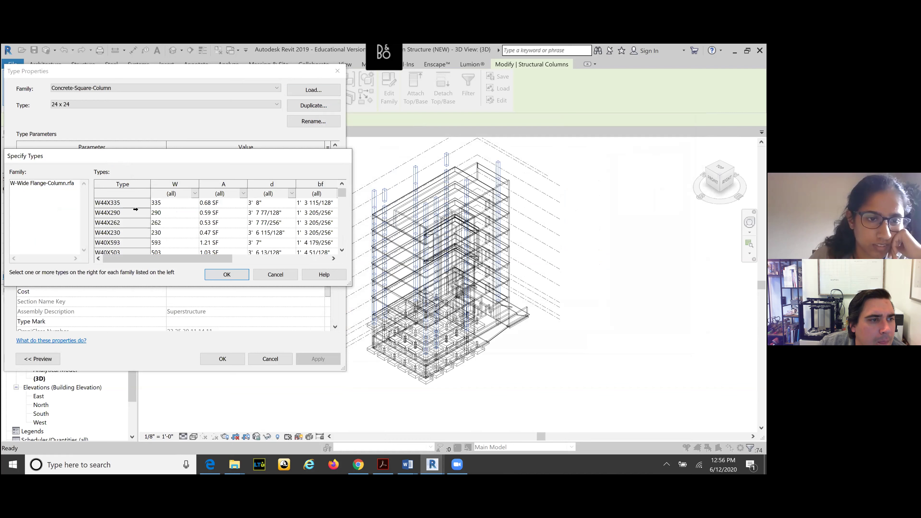
# Step: Reposition the Specify Types dialog, scroll the section list and pick W16X40
pyautogui.scroll(-3, 135, 210)
pyautogui.scroll(-1, 136, 211)
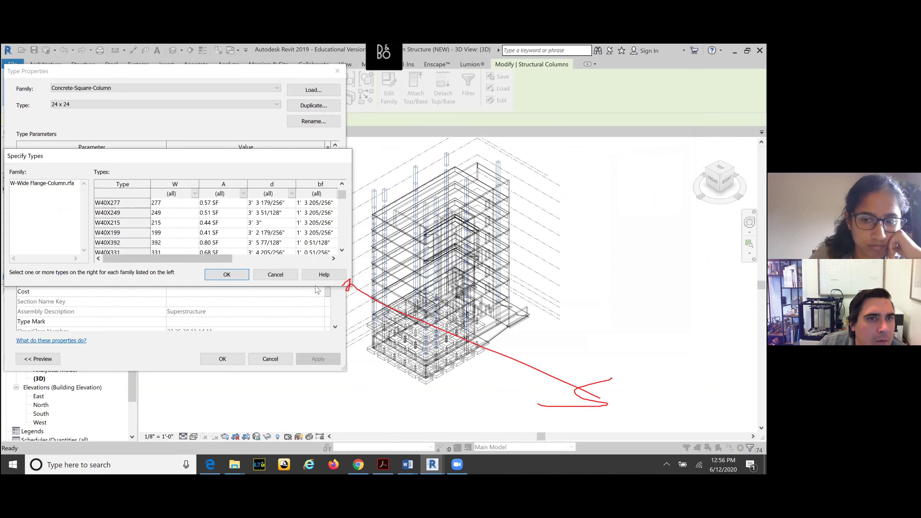
pyautogui.moveTo(301, 165); pyautogui.dragTo(689, 307)
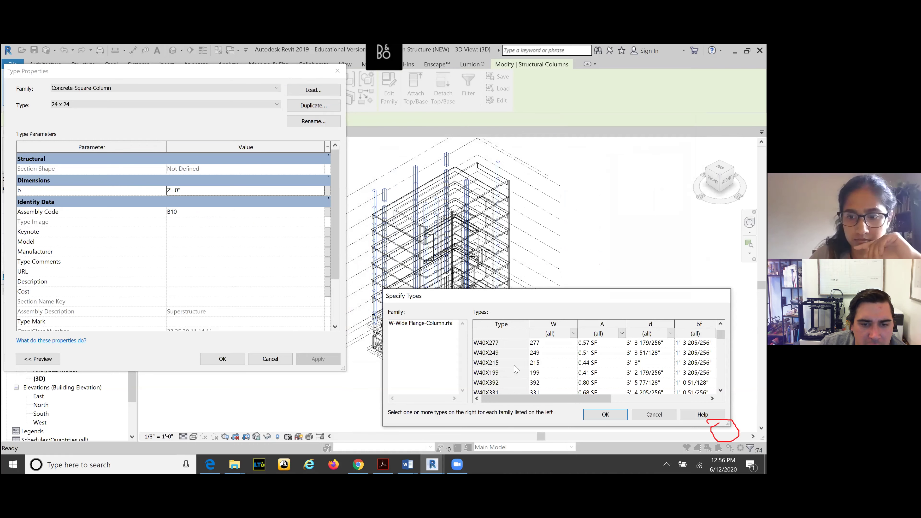
pyautogui.moveTo(472, 296); pyautogui.dragTo(188, 84)
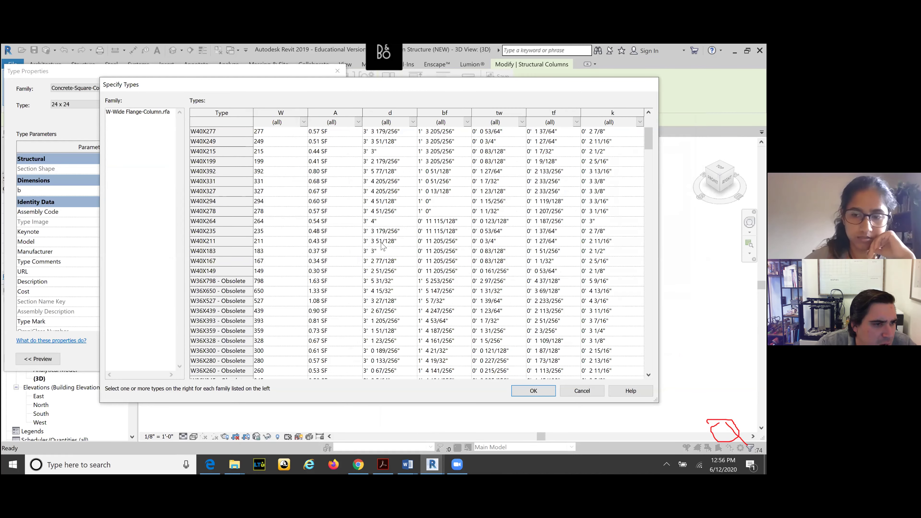
pyautogui.scroll(-2, 283, 236)
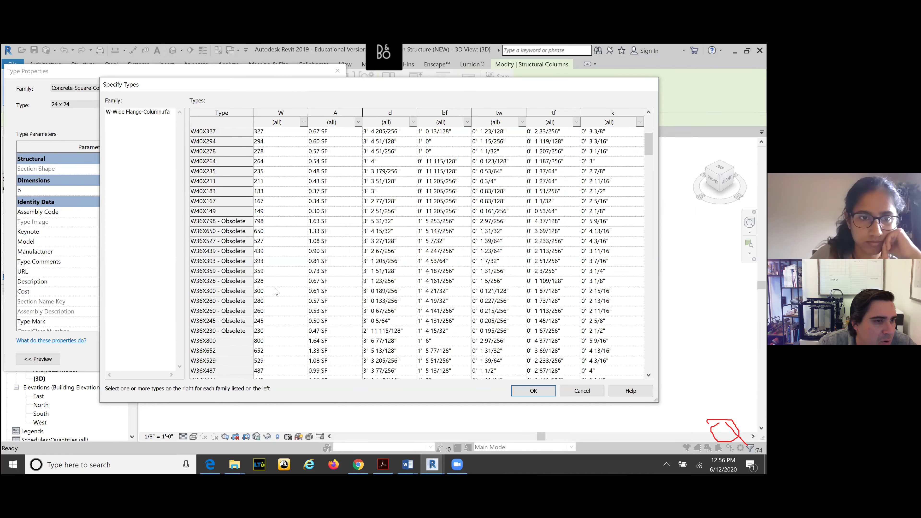
pyautogui.scroll(-20, 277, 294)
pyautogui.scroll(-20, 283, 299)
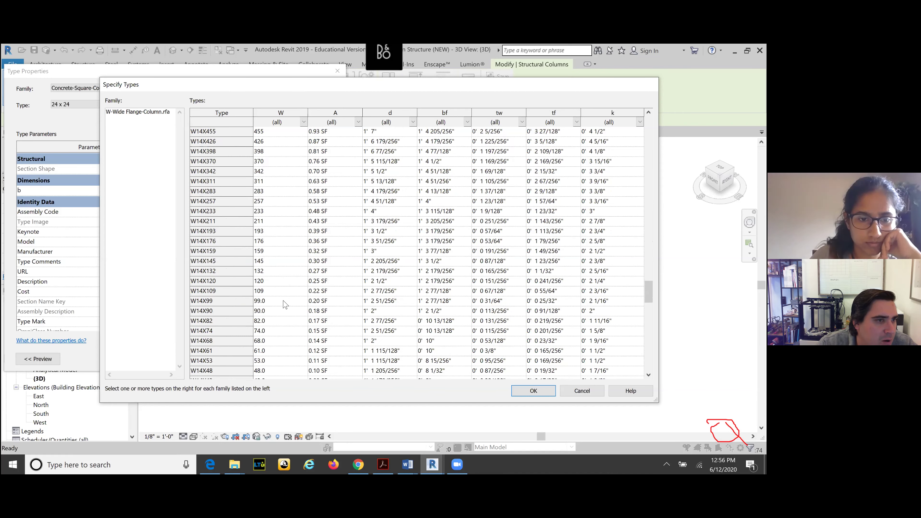
pyautogui.scroll(-2, 285, 304)
pyautogui.scroll(8, 285, 304)
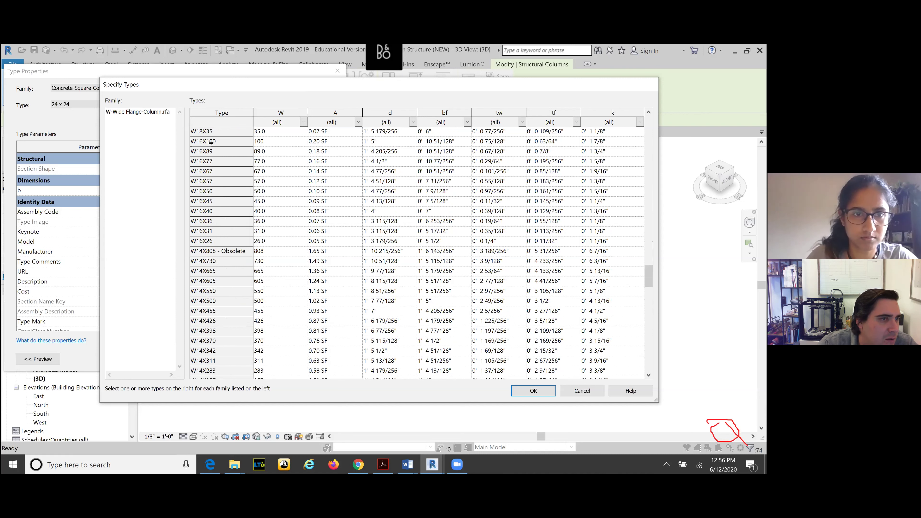
pyautogui.click(204, 212)
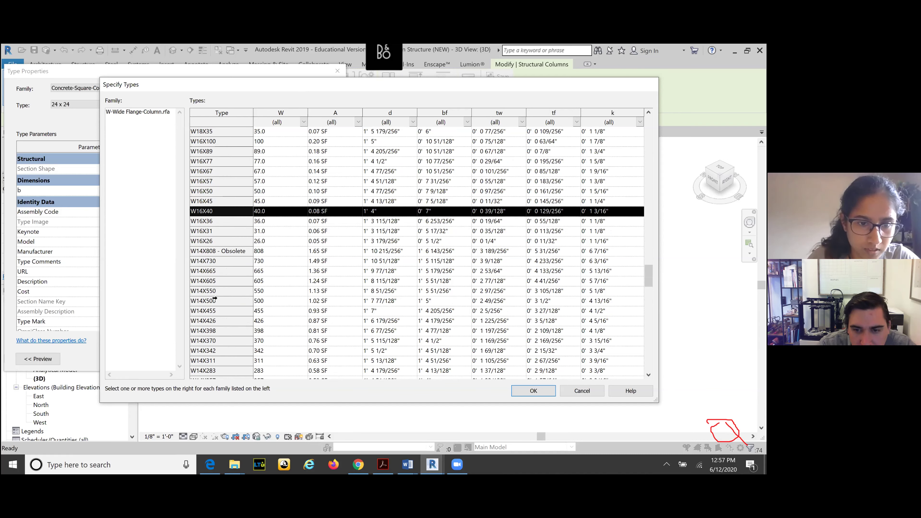
# Step: Select the W14X159 to W14X48 types and close the Specify Types list
pyautogui.scroll(-10, 215, 298)
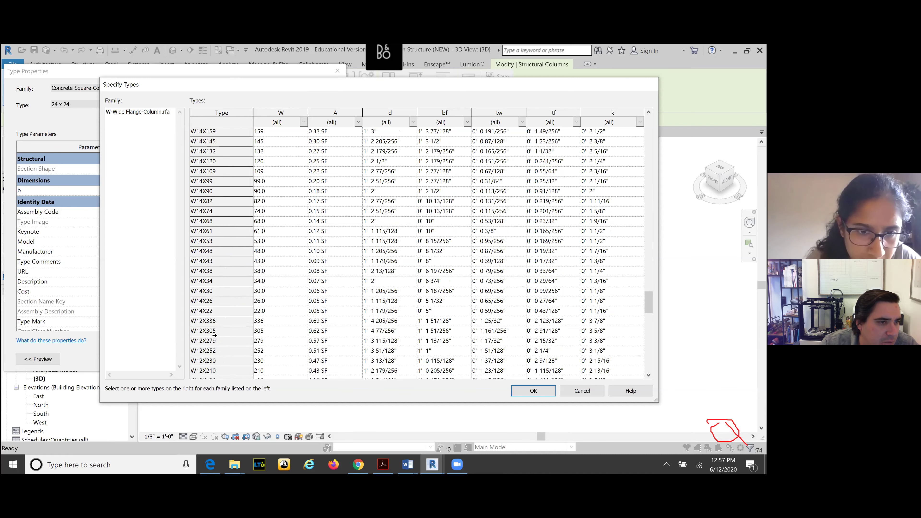
pyautogui.moveTo(215, 242); pyautogui.dragTo(225, 245)
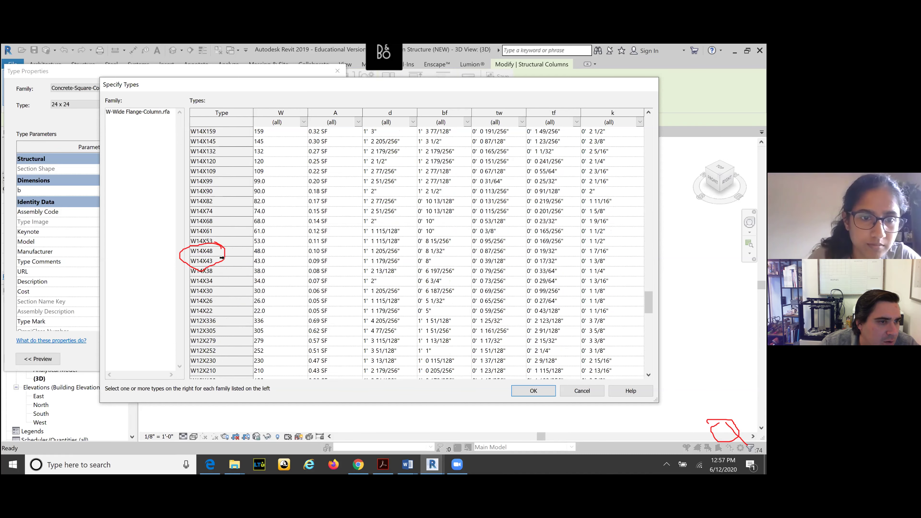
pyautogui.keyDown('shift'); pyautogui.click(214, 253); pyautogui.keyUp('shift')
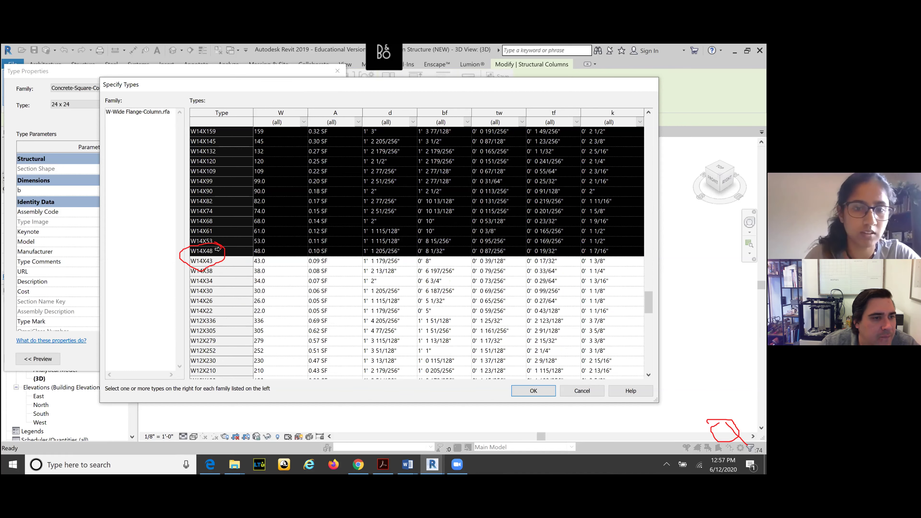
pyautogui.press('Return')
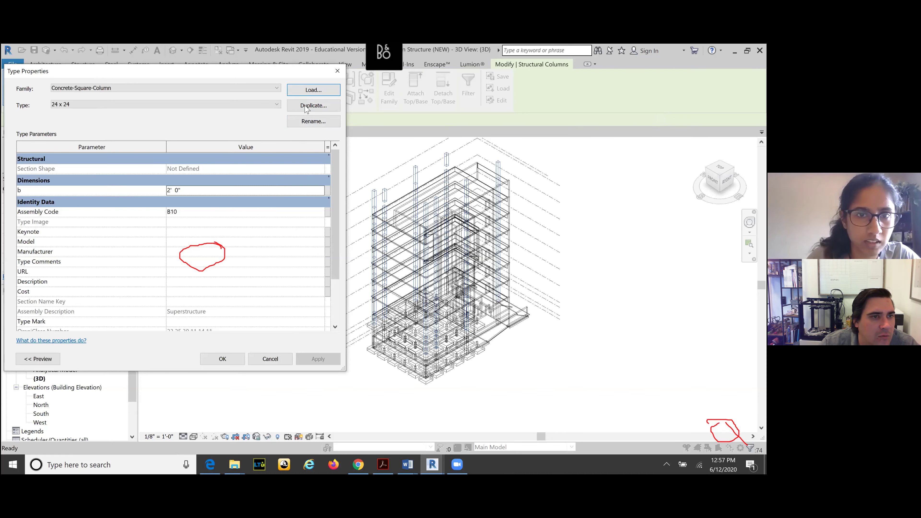
pyautogui.click(329, 122)
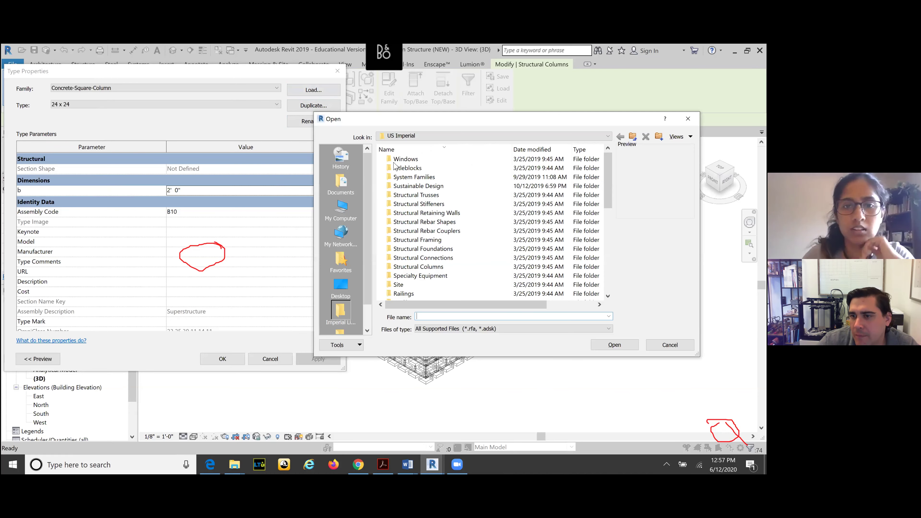
pyautogui.doubleClick(417, 268)
pyautogui.click(417, 170)
pyautogui.doubleClick(417, 169)
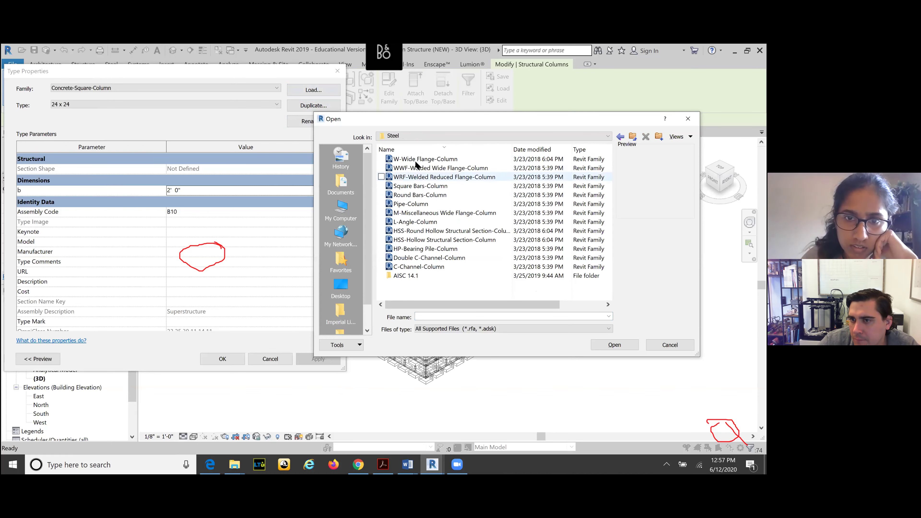
pyautogui.doubleClick(417, 159)
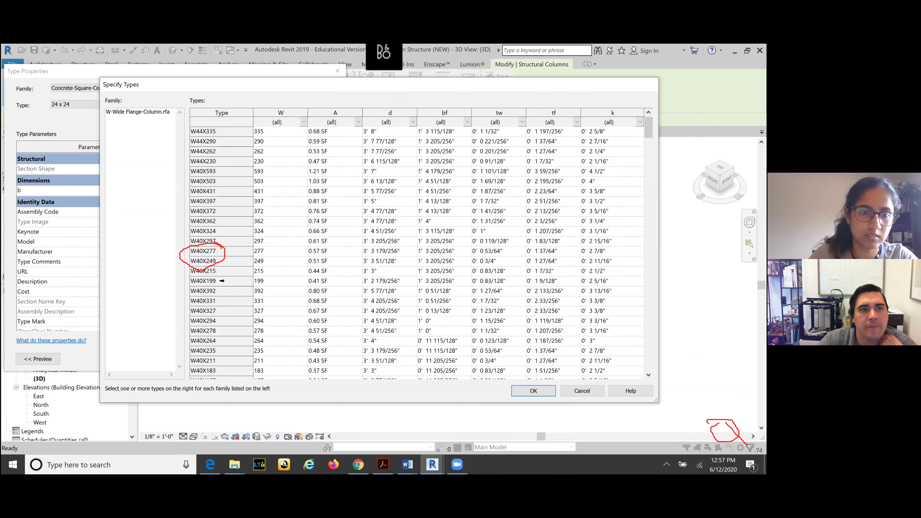
pyautogui.scroll(-20, 222, 281)
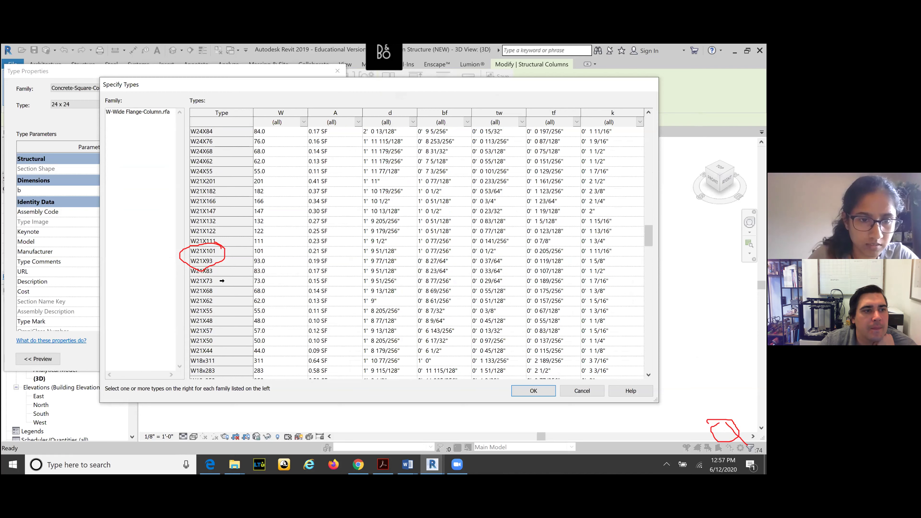
pyautogui.scroll(-3, 222, 281)
pyautogui.scroll(-2, 222, 281)
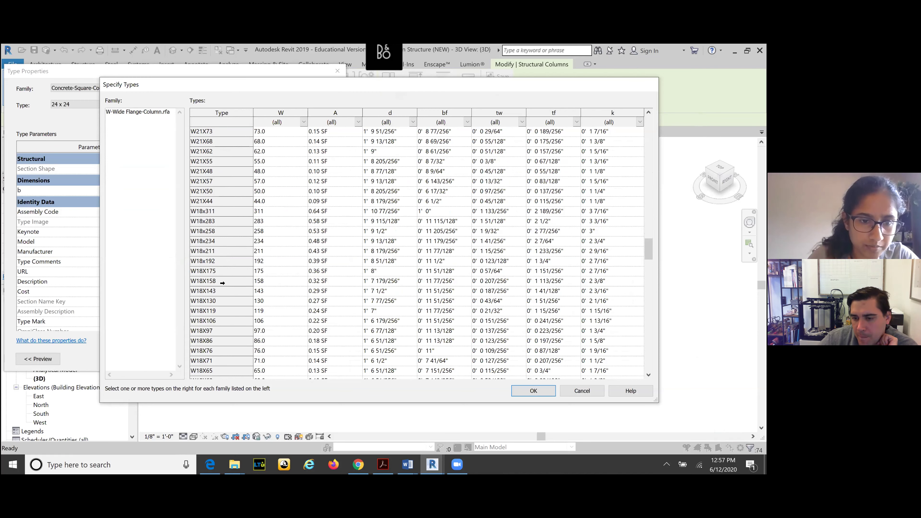
pyautogui.scroll(-8, 222, 282)
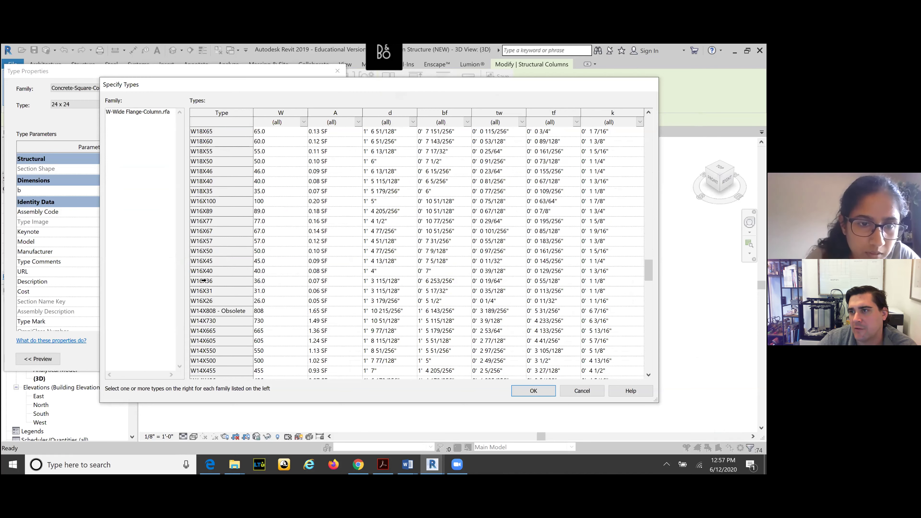
pyautogui.click(204, 271)
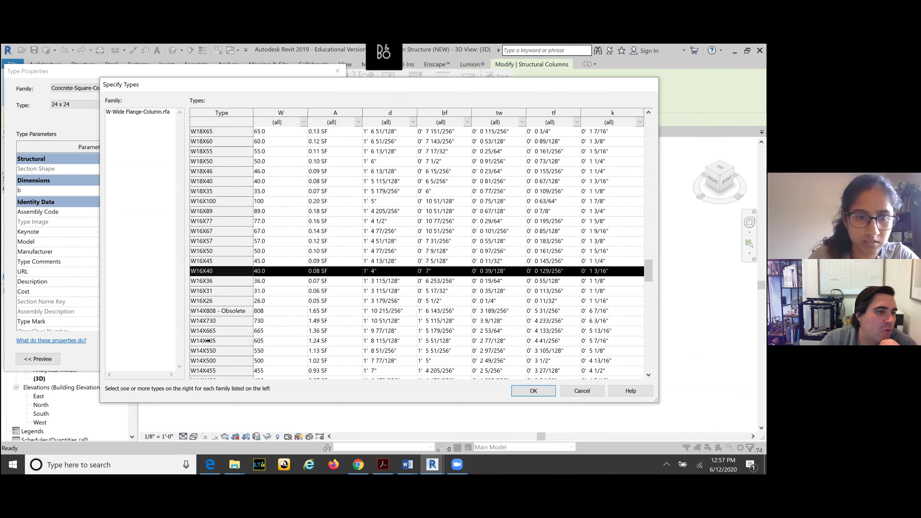
pyautogui.scroll(-4, 214, 348)
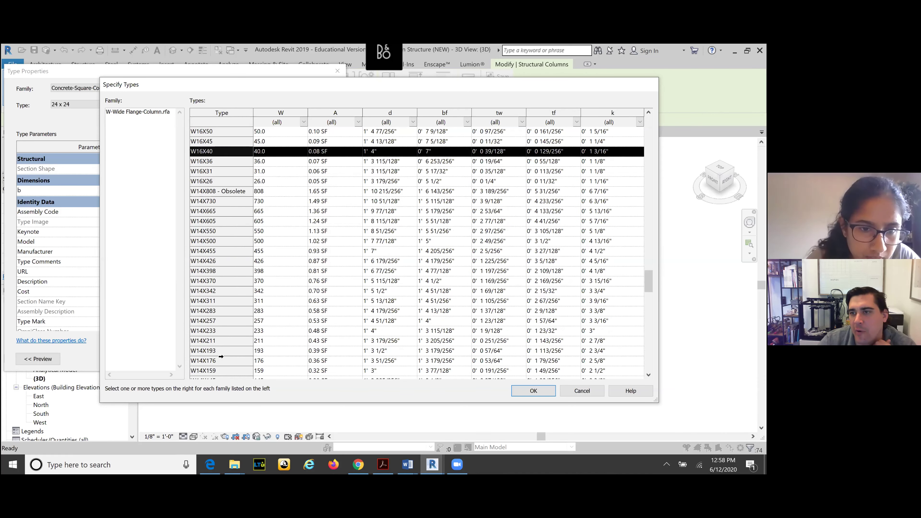
pyautogui.scroll(-6, 220, 354)
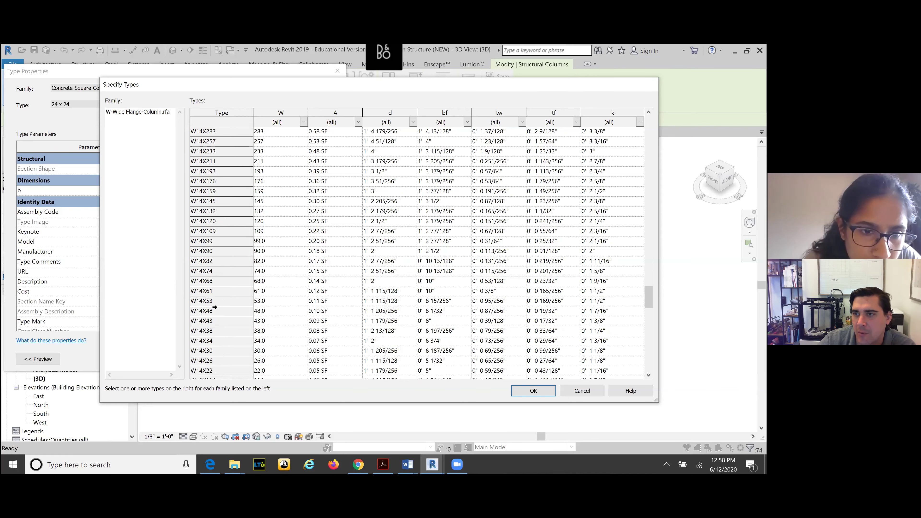
pyautogui.keyDown('shift'); pyautogui.click(215, 324); pyautogui.keyUp('shift')
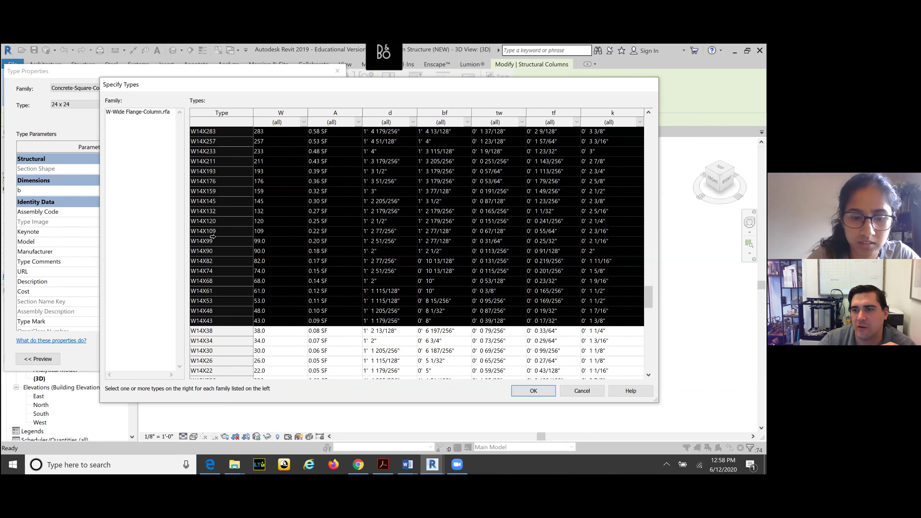
pyautogui.press('Escape')
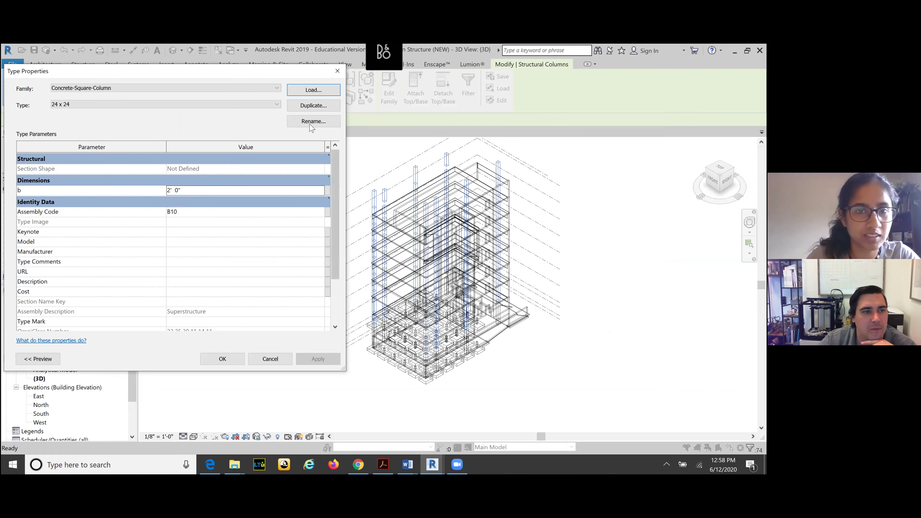
# Step: Load the W-Wide Flange-Column family again from Structural Columns > Steel
pyautogui.click(314, 91)
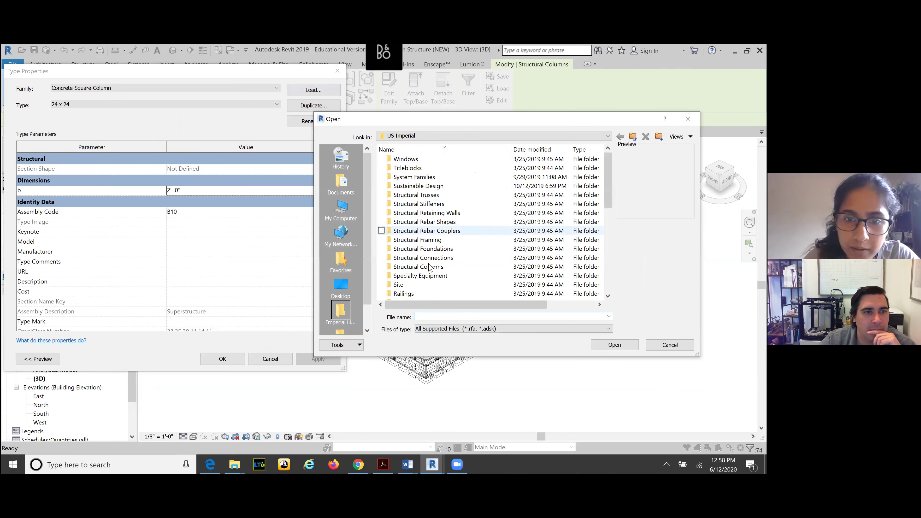
pyautogui.doubleClick(421, 267)
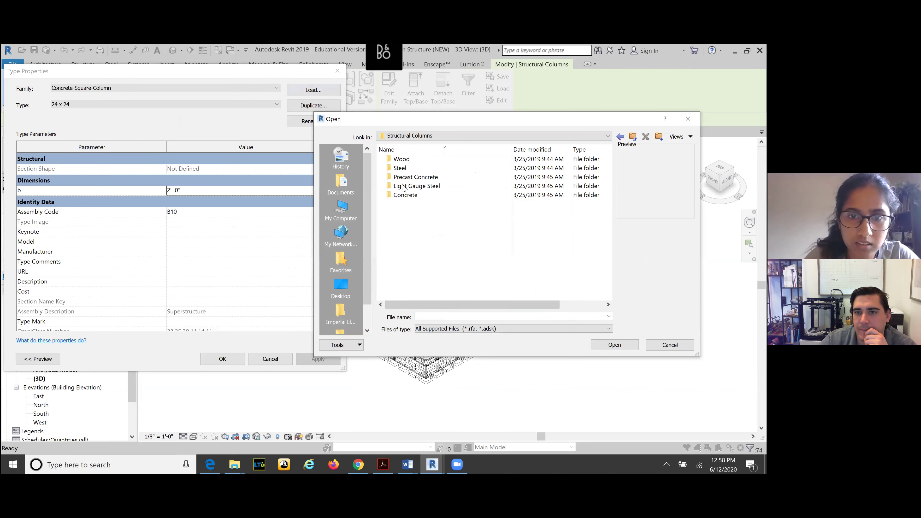
pyautogui.doubleClick(402, 168)
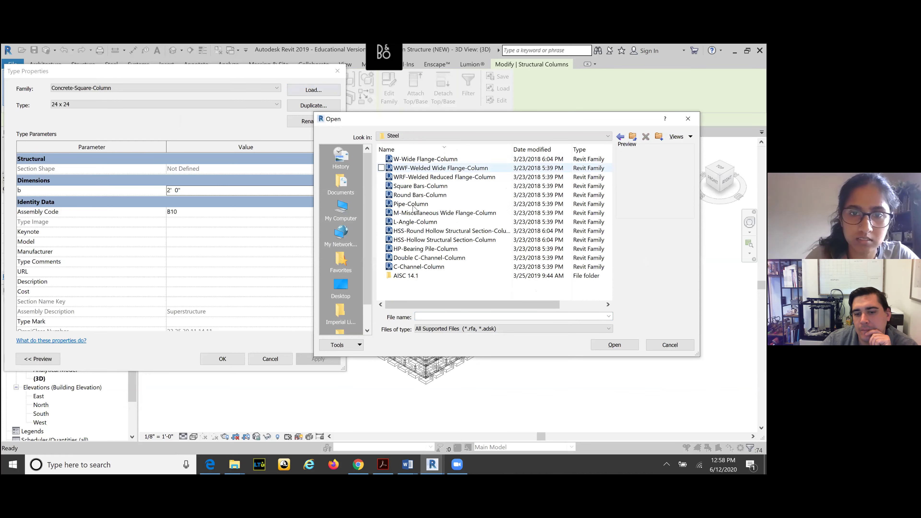
pyautogui.doubleClick(410, 160)
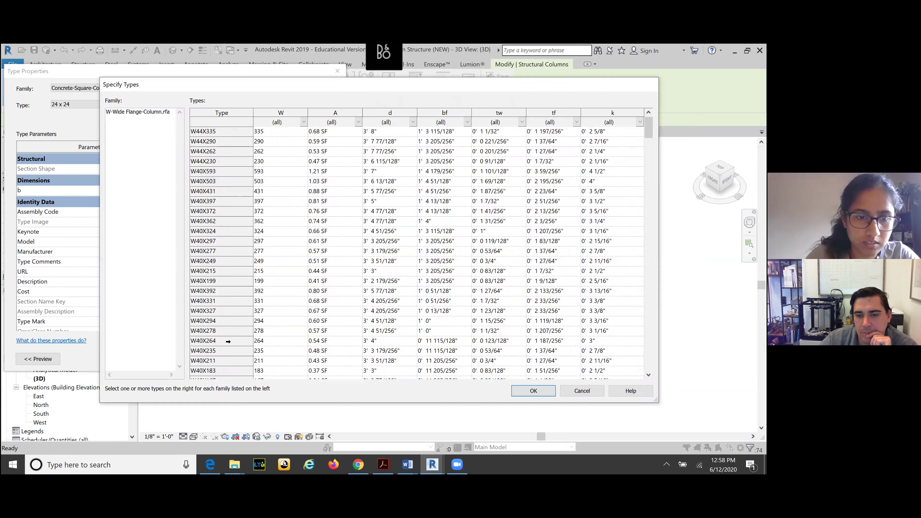
pyautogui.scroll(-20, 235, 332)
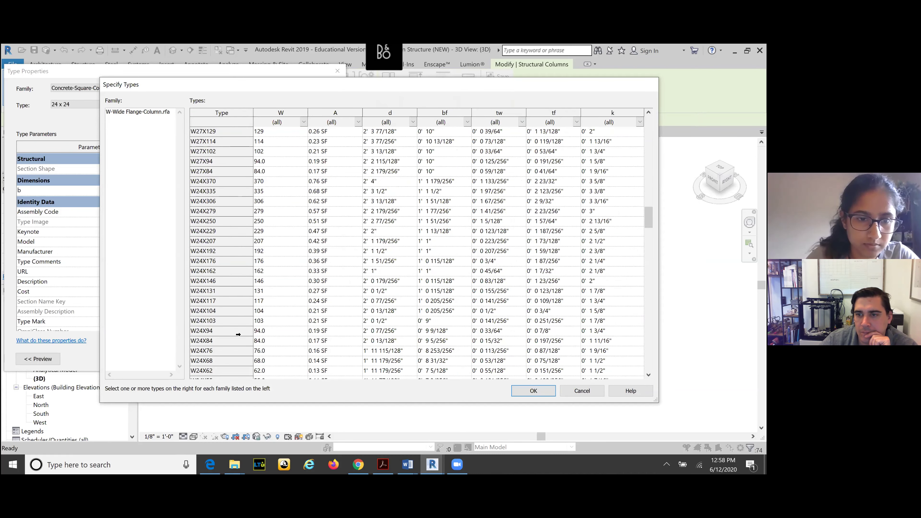
pyautogui.scroll(-15, 238, 334)
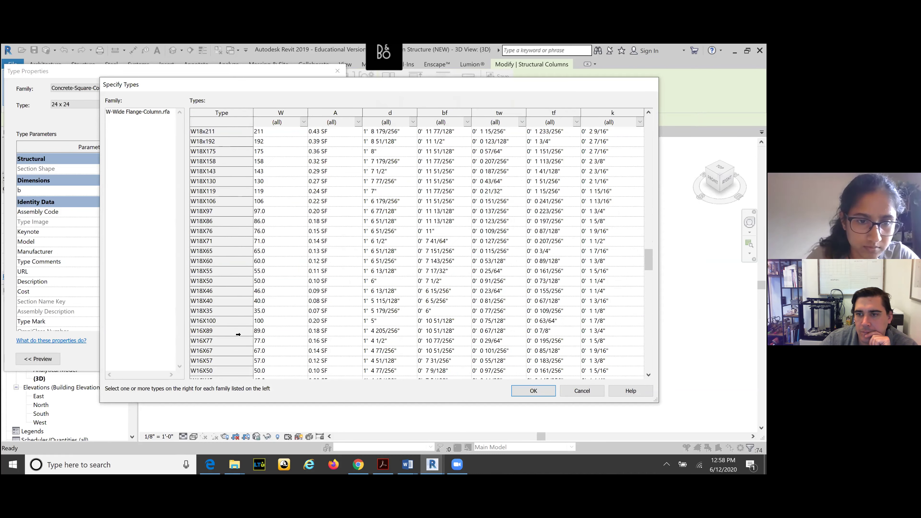
# Step: Choose W12X40 in Specify Types, load it and apply it to the selected columns
pyautogui.click(211, 361)
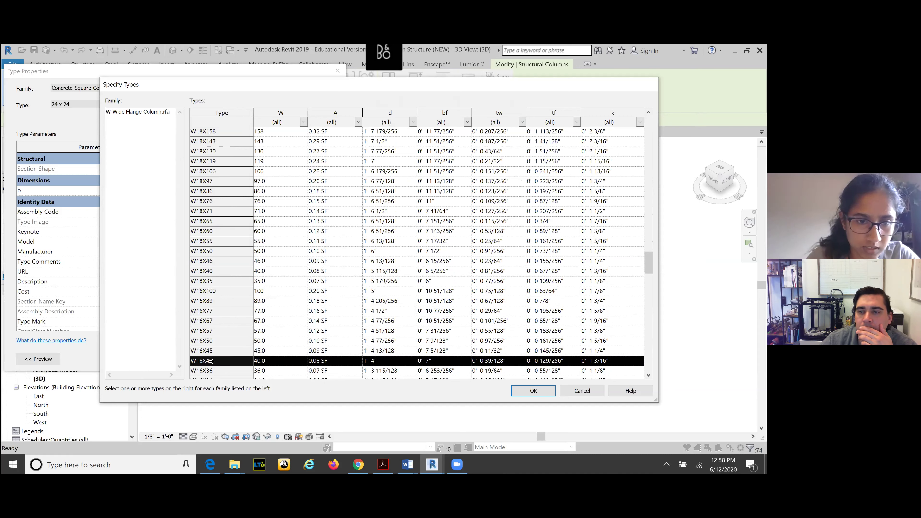
pyautogui.scroll(-6, 246, 327)
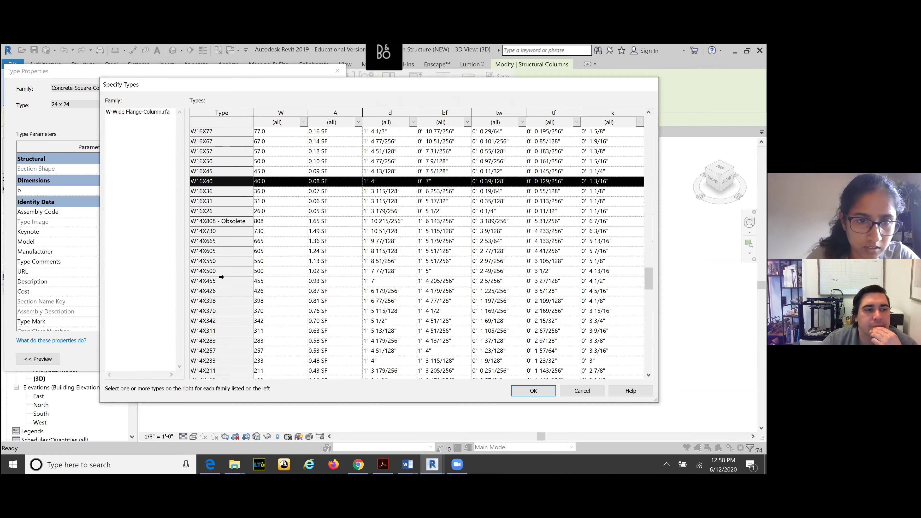
pyautogui.scroll(-9, 222, 277)
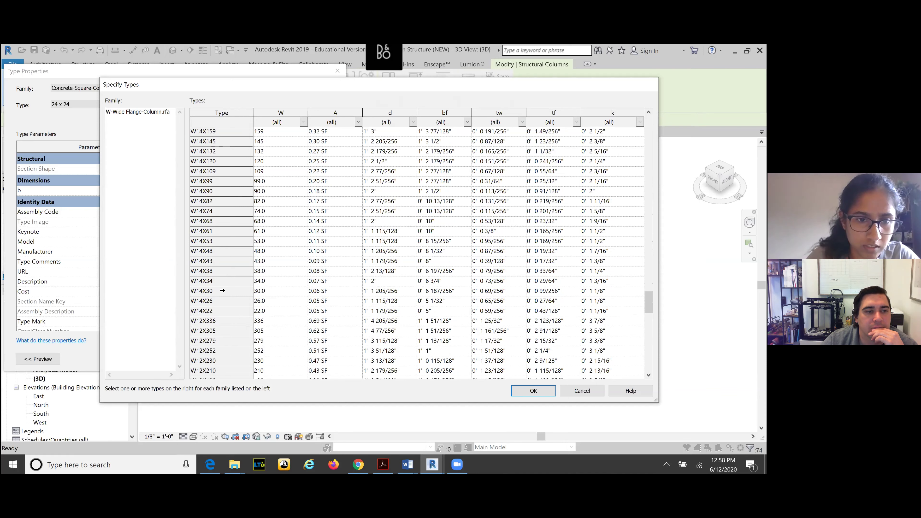
pyautogui.click(215, 271)
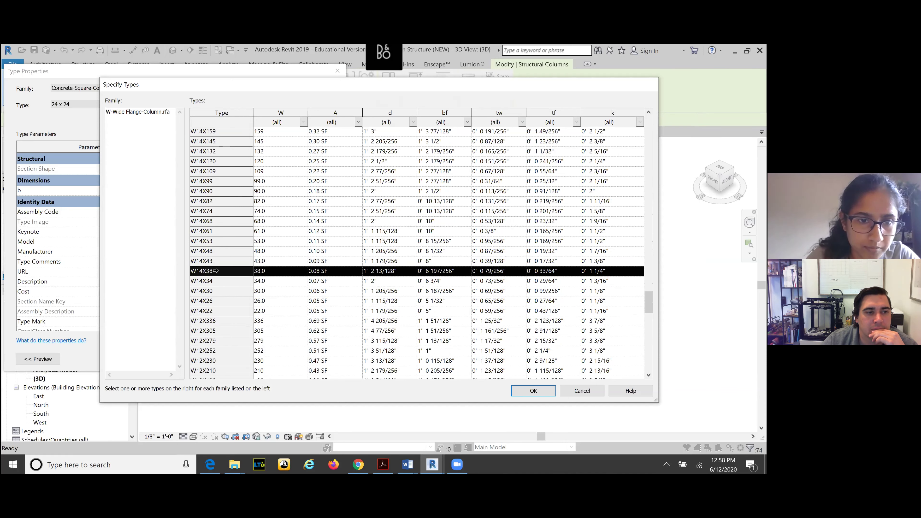
pyautogui.scroll(-3, 231, 311)
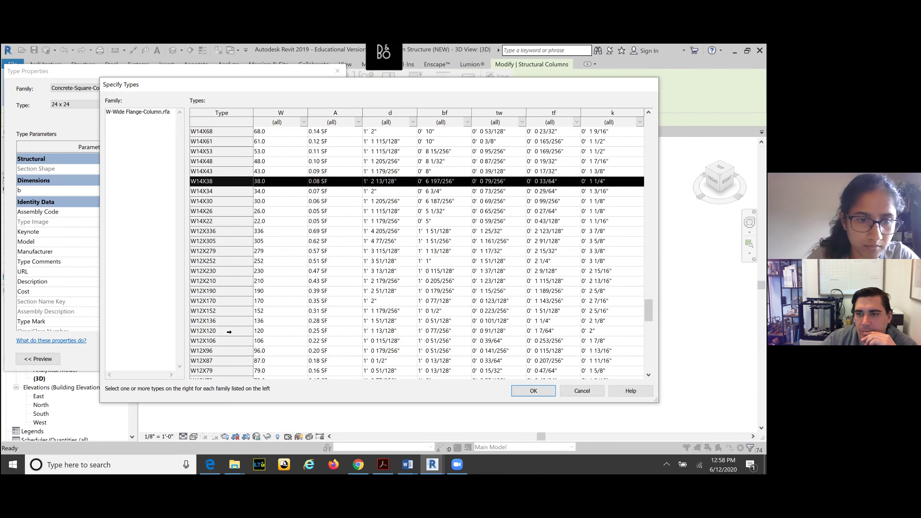
pyautogui.scroll(-6, 219, 336)
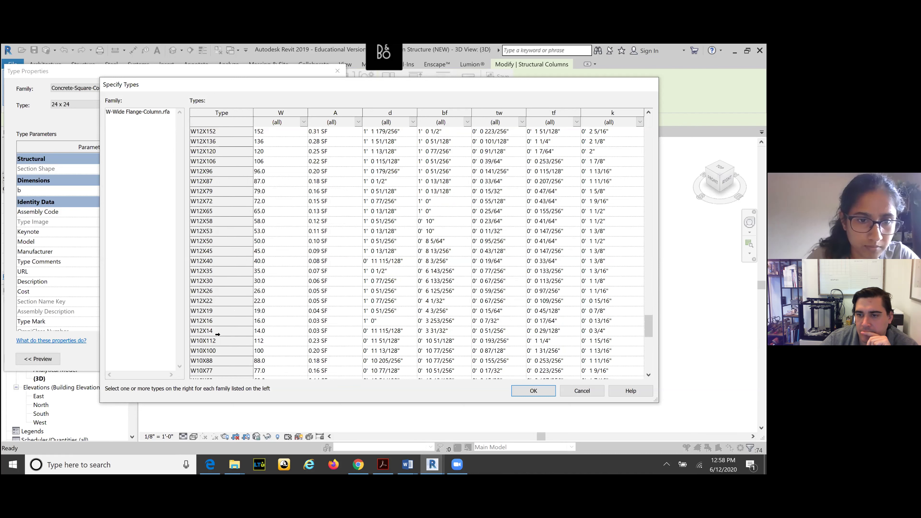
pyautogui.click(209, 265)
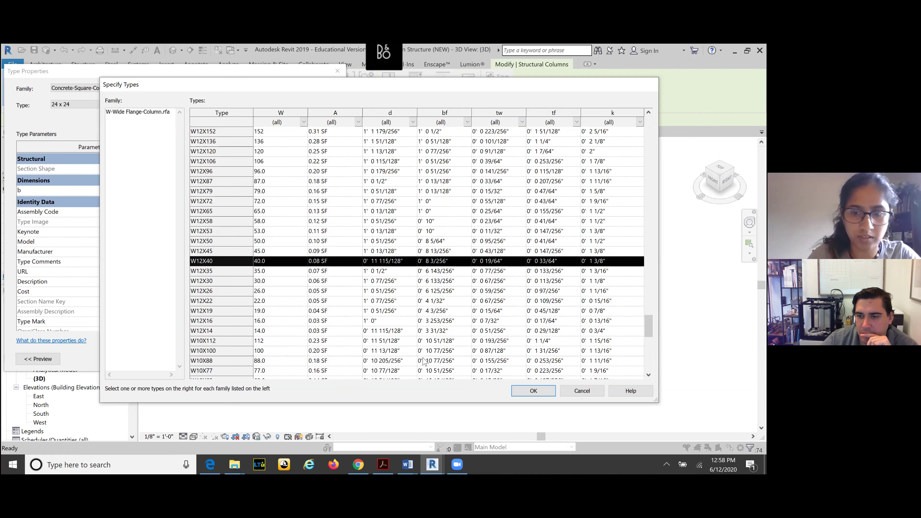
pyautogui.click(534, 391)
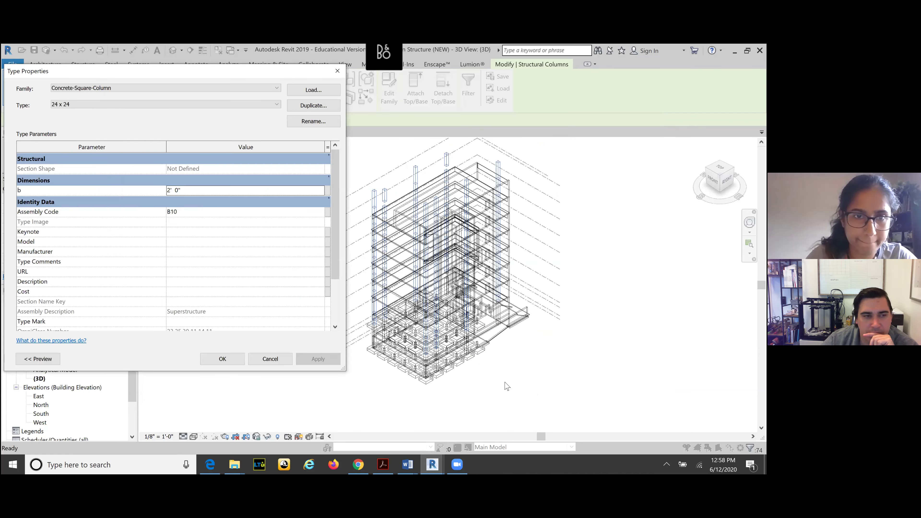
pyautogui.click(234, 361)
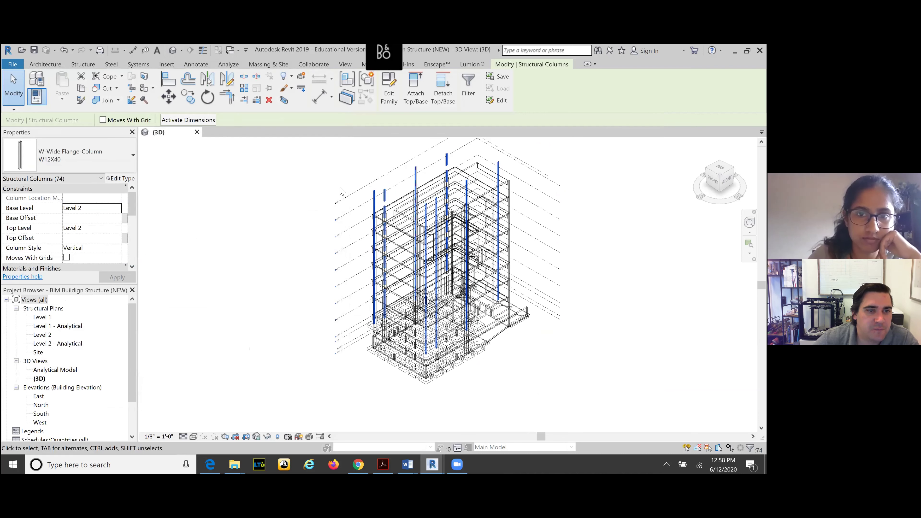
# Step: Save the structure project with its W12X40 steel columns from the Quick Access Toolbar
pyautogui.scroll(4, 391, 199)
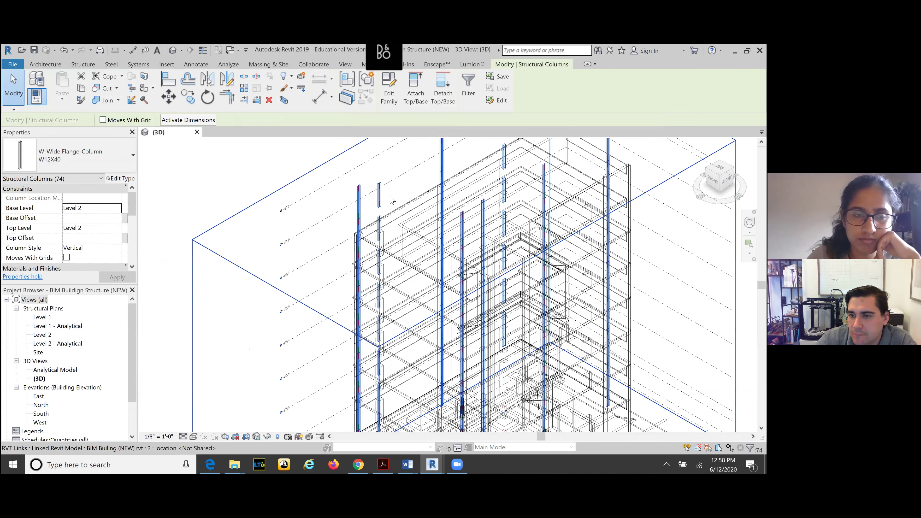
pyautogui.scroll(-4, 391, 199)
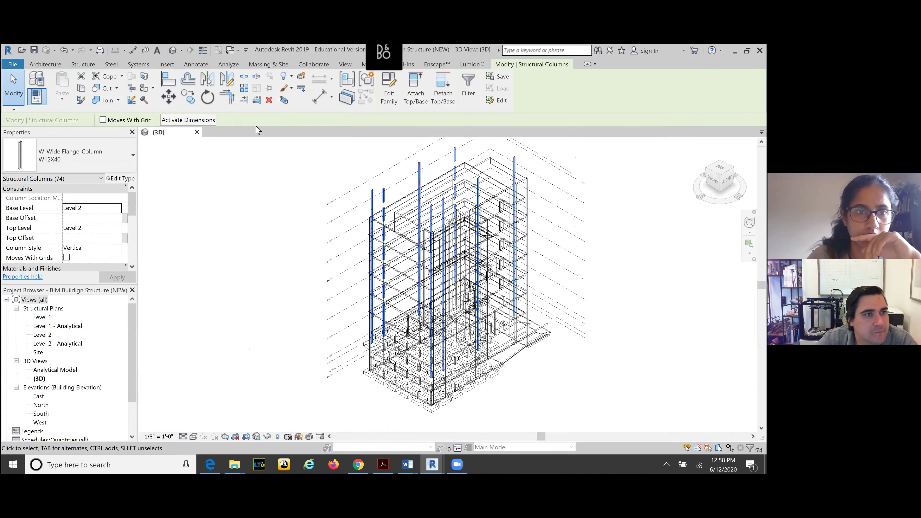
pyautogui.click(34, 50)
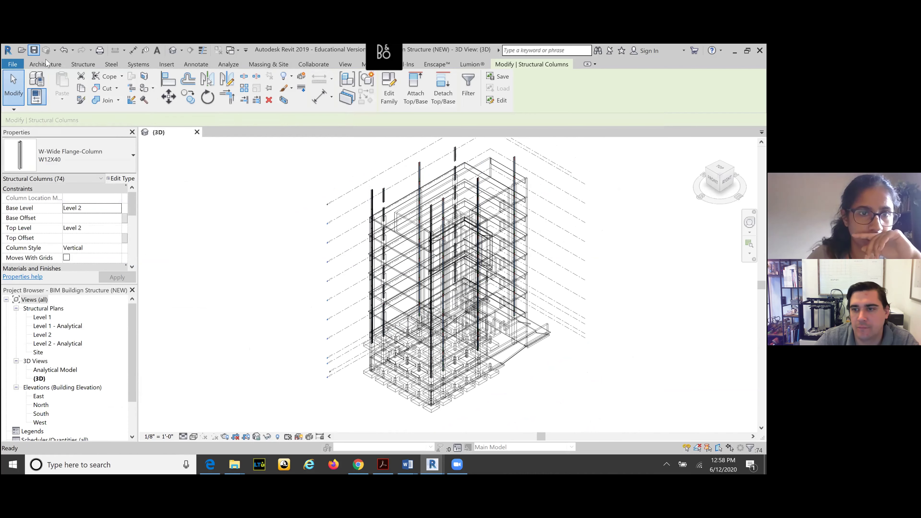
pyautogui.moveTo(433, 465)
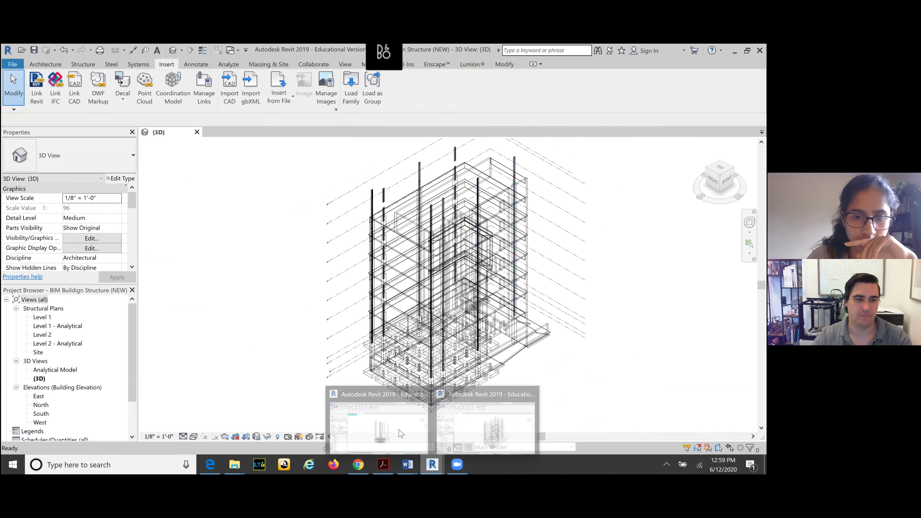
# Step: In the BIM Builing project, reload the structure link through Manage Links and select the Level 3 plan
pyautogui.click(372, 422)
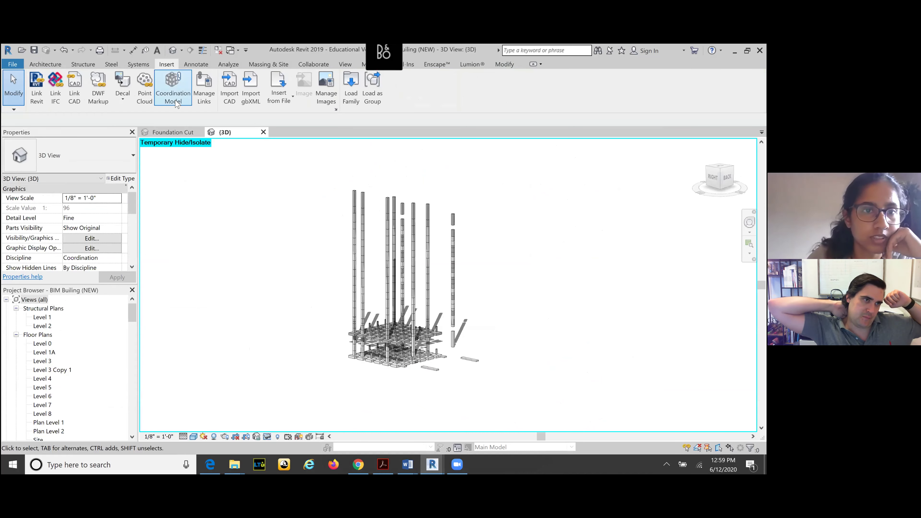
pyautogui.click(205, 95)
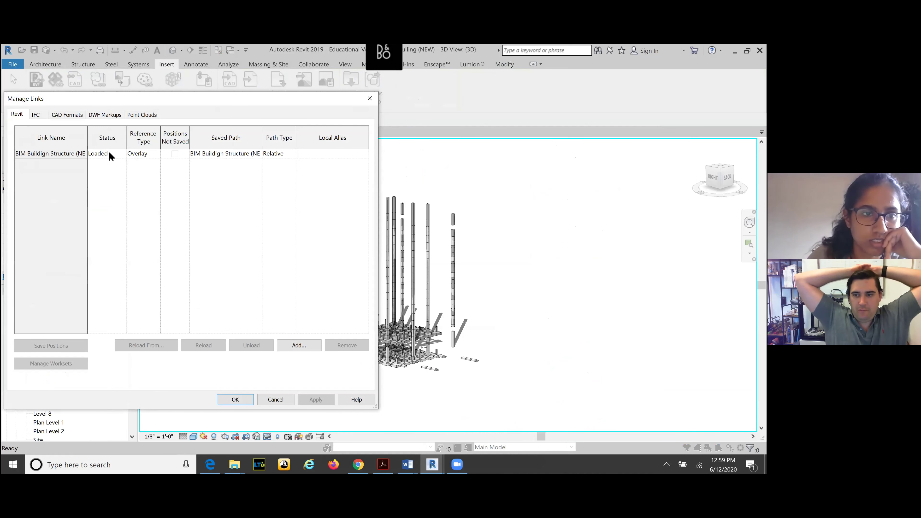
pyautogui.click(54, 153)
pyautogui.click(206, 347)
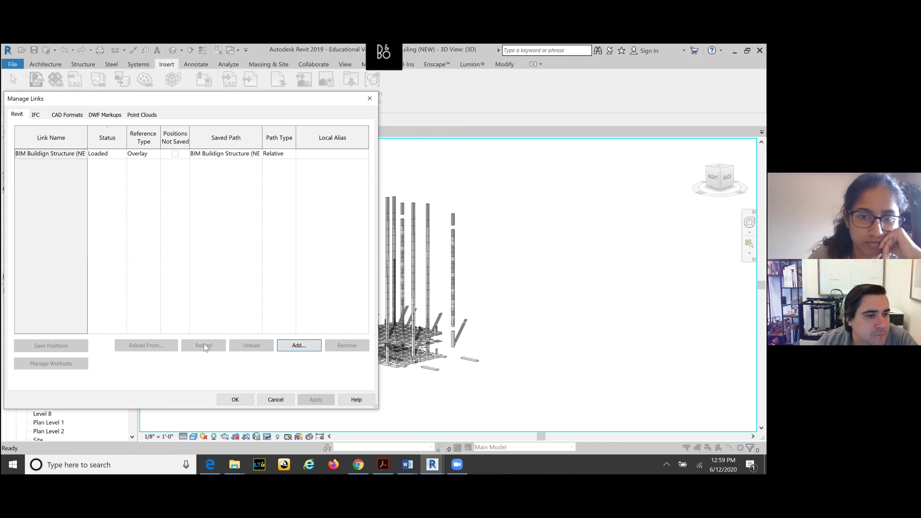
pyautogui.click(237, 400)
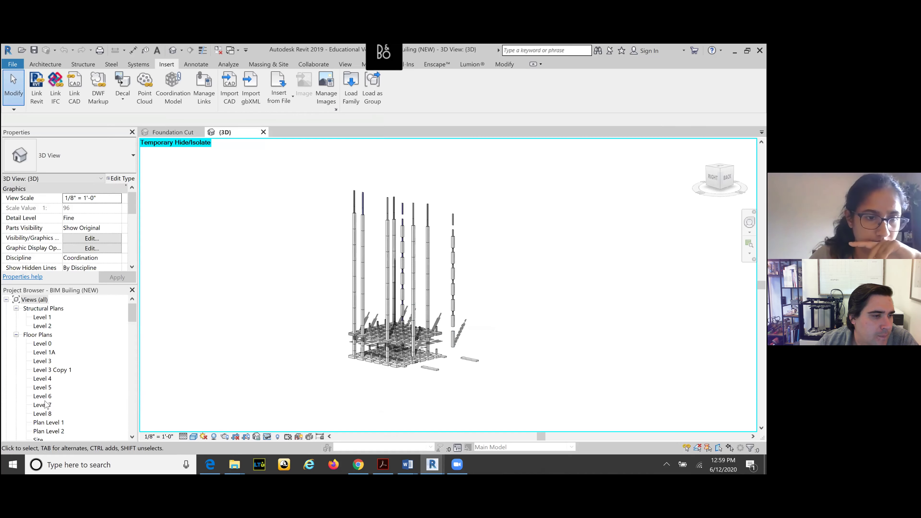
pyautogui.click(41, 363)
# Step: Open Level 3, zoom in on the I-shaped steel column at grid E, then return to the structure window
pyautogui.doubleClick(41, 362)
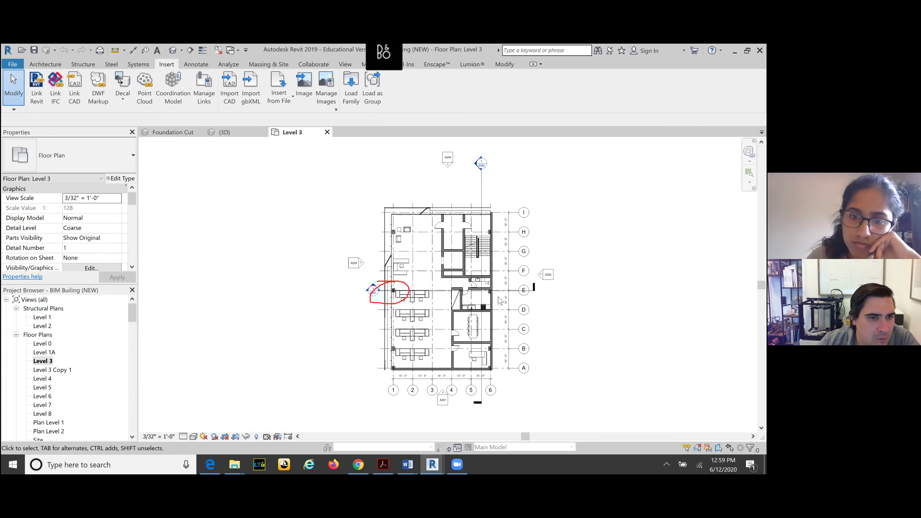
pyautogui.scroll(3, 486, 290)
pyautogui.scroll(3, 482, 288)
pyautogui.scroll(2, 487, 292)
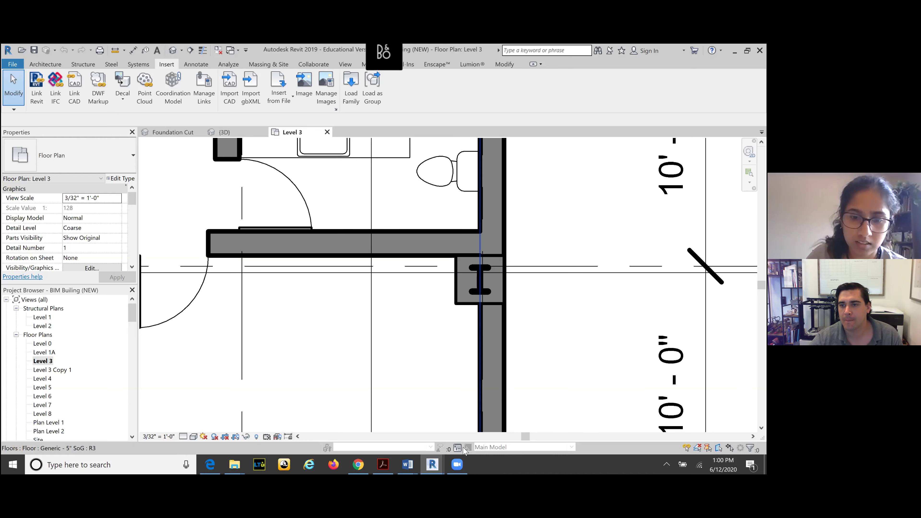
pyautogui.moveTo(432, 465)
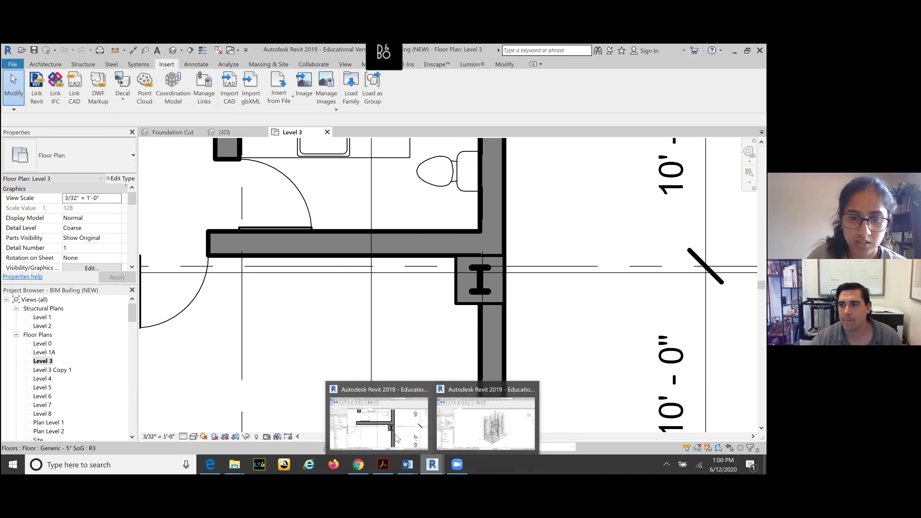
pyautogui.click(475, 428)
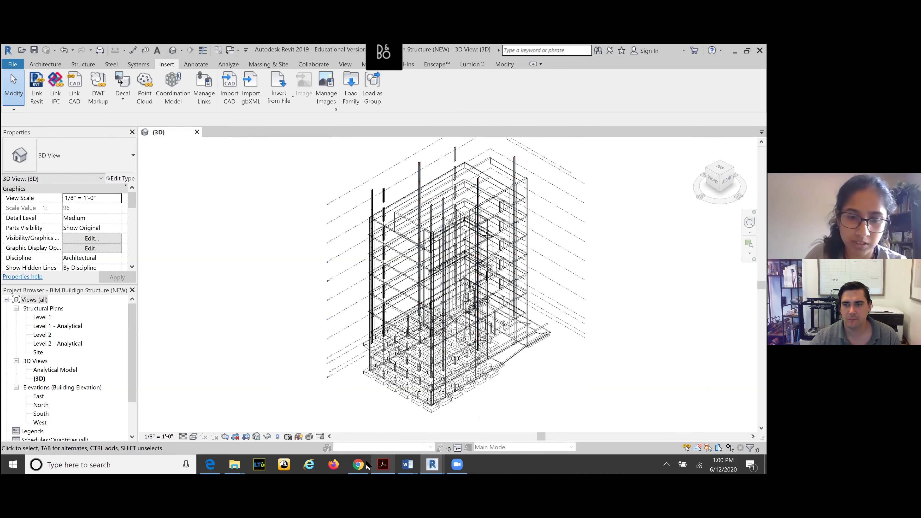
# Step: In the Chrome Canvas tab, open 'Module 3: Structure - Beams, Joists, and Trusses' from the Modules list
pyautogui.click(358, 464)
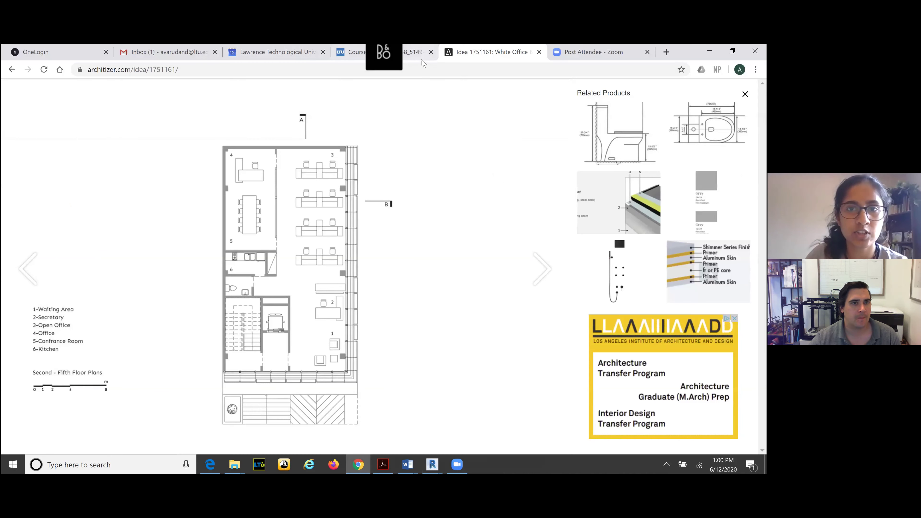
pyautogui.click(350, 52)
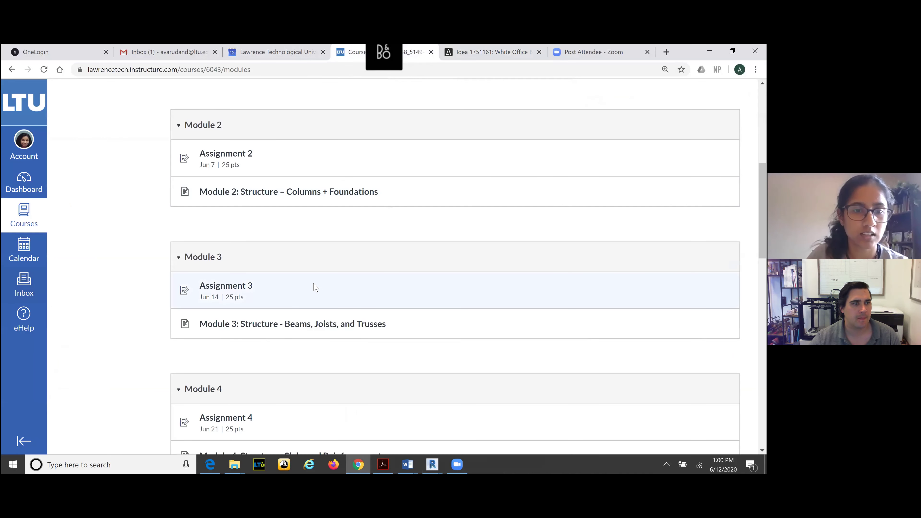
pyautogui.scroll(5, 312, 287)
pyautogui.scroll(2, 215, 263)
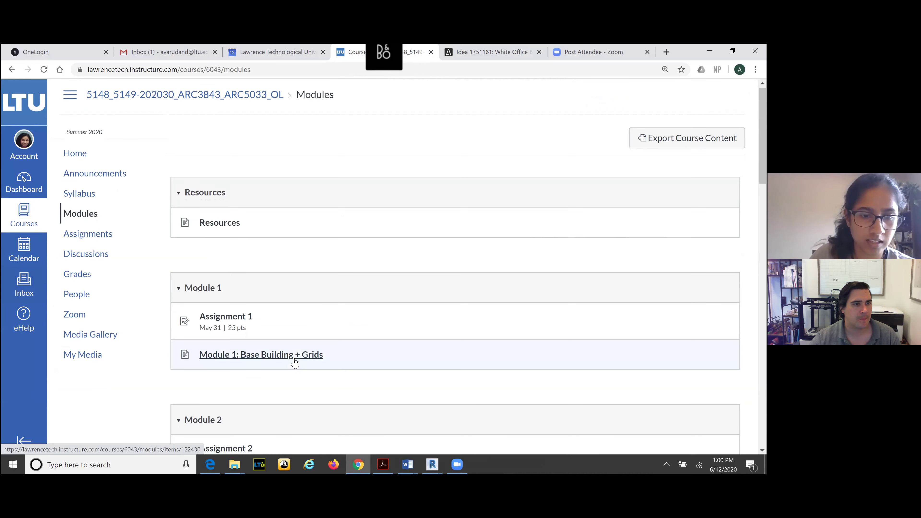
pyautogui.scroll(-5, 294, 359)
pyautogui.scroll(-2, 268, 350)
pyautogui.click(270, 324)
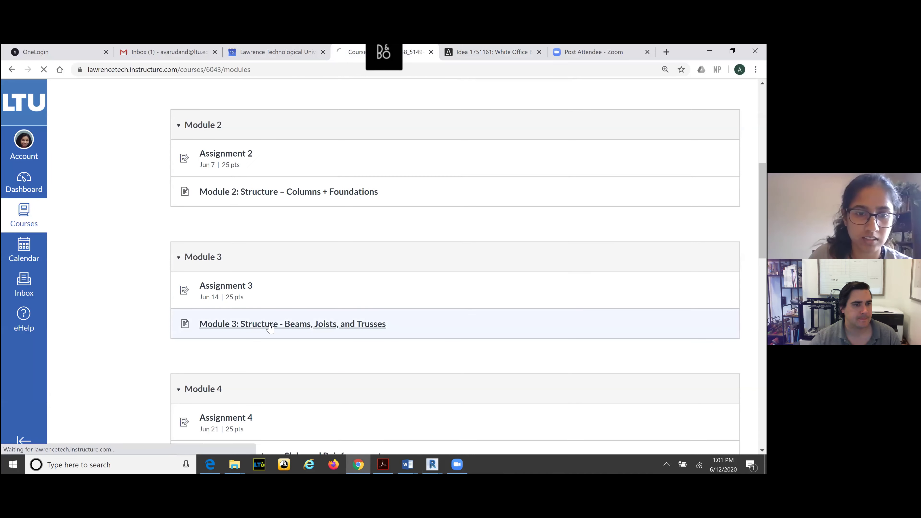
pyautogui.scroll(-3, 312, 284)
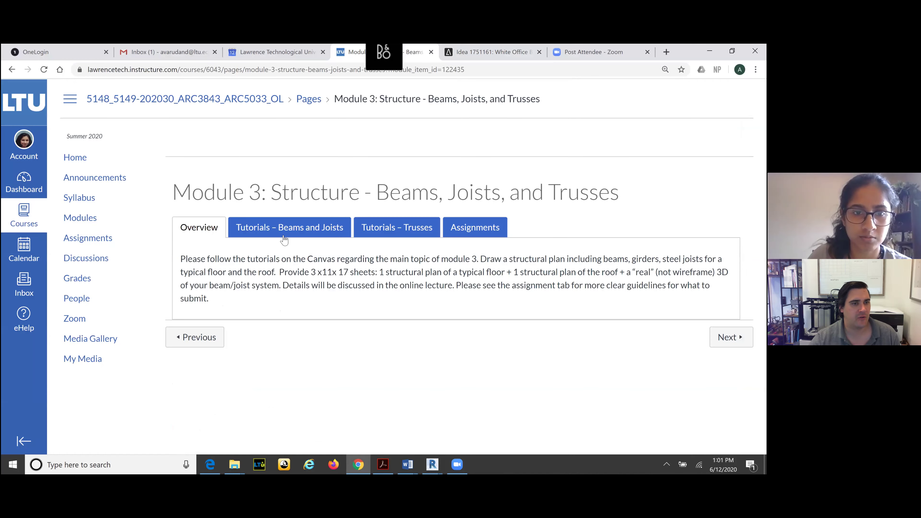
# Step: Open the Lynda Login link for the perimeter beams video under Tutorials – Beams and Joists, then press Continue
pyautogui.click(284, 232)
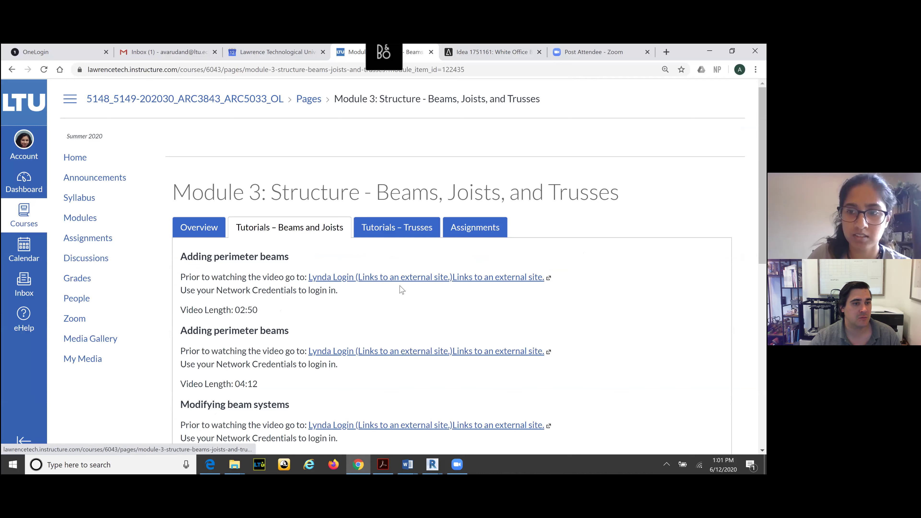
pyautogui.click(388, 278)
pyautogui.click(103, 180)
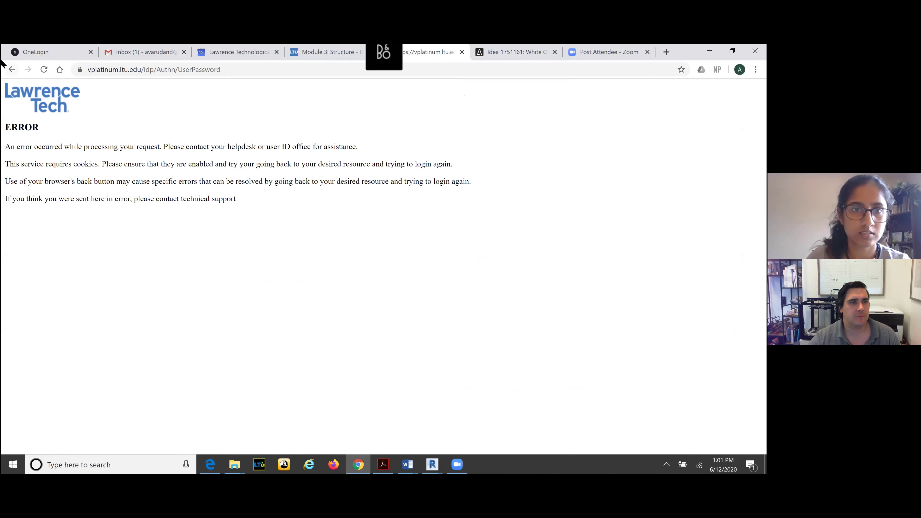
# Step: Back on the Module 3 page, copy the Lynda login link's address
pyautogui.click(342, 56)
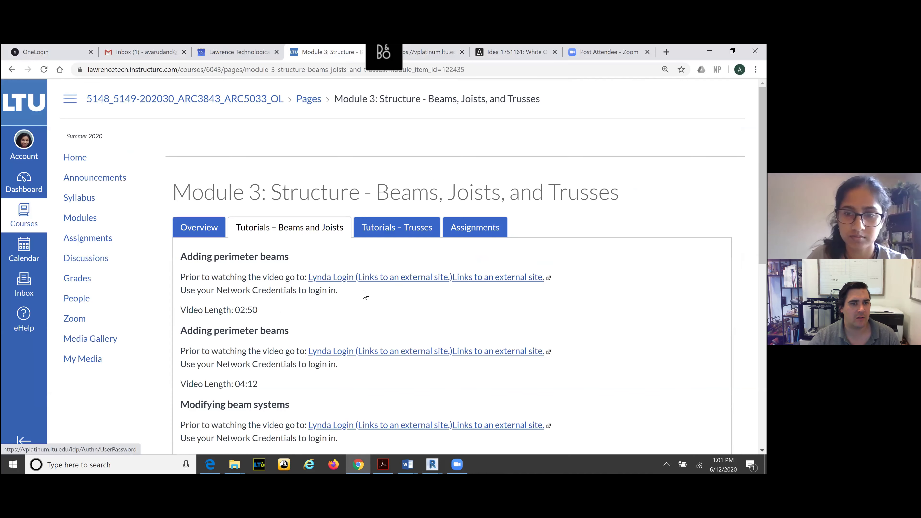
pyautogui.rightClick(361, 279)
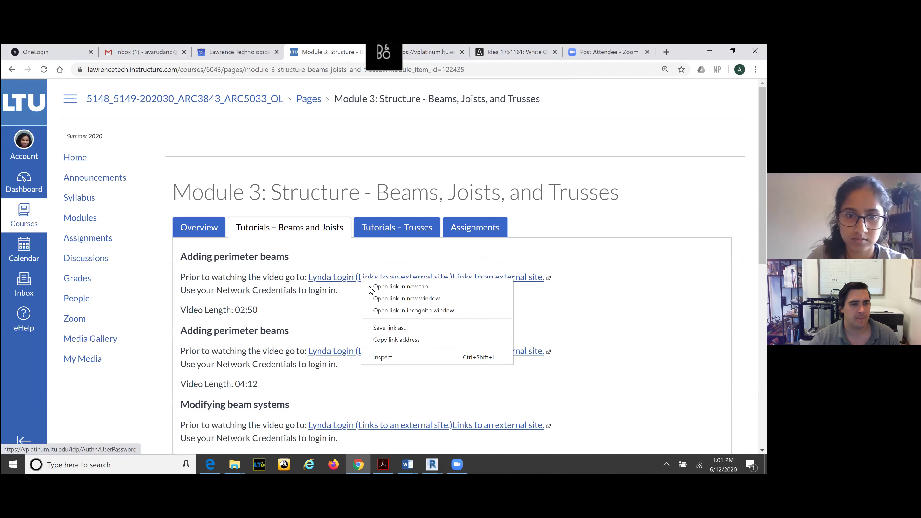
pyautogui.click(392, 340)
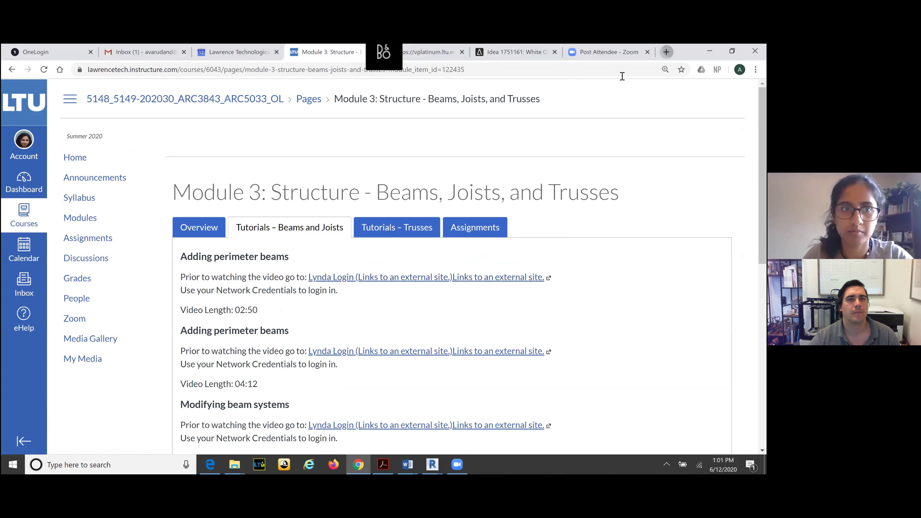
# Step: Load the copied login address in a new tab, press Continue again, and close the error tab
pyautogui.hotkey('ctrl', 't')
pyautogui.hotkey('ctrl', 'v')
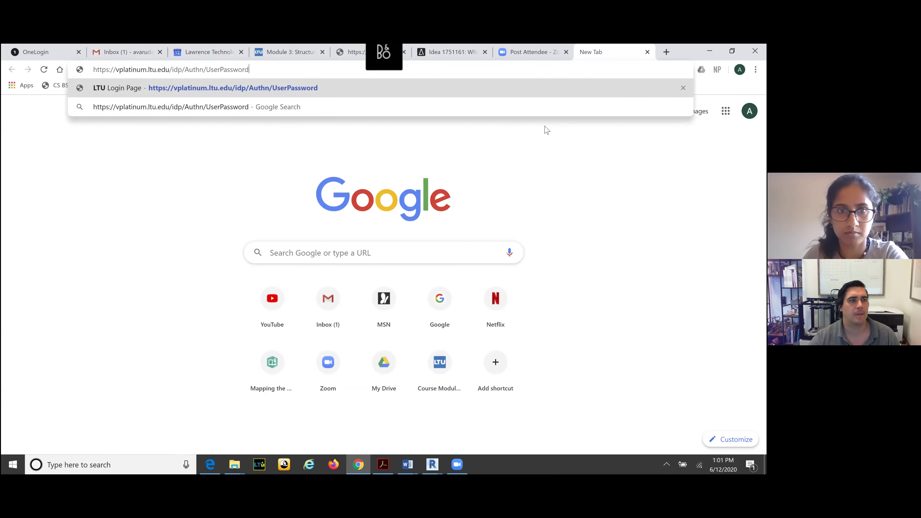
pyautogui.press('Return')
pyautogui.click(103, 182)
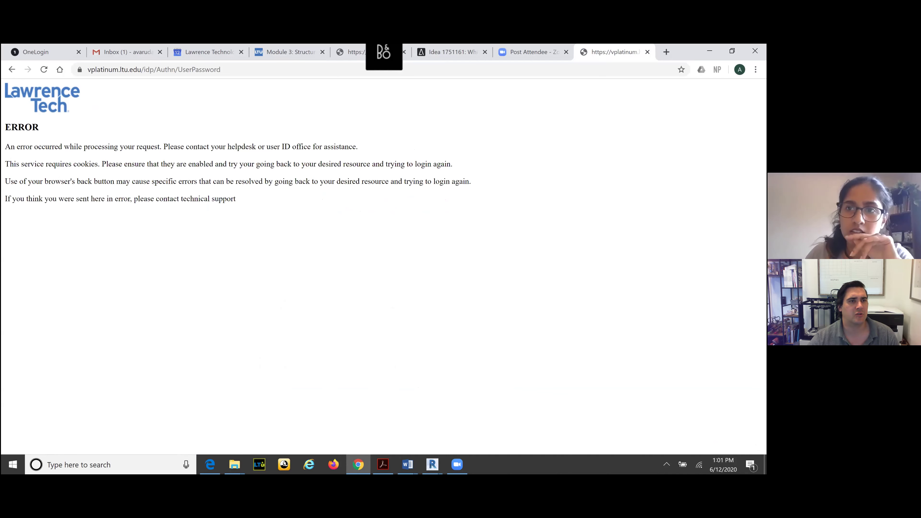
pyautogui.hotkey('ctrl', 'w')
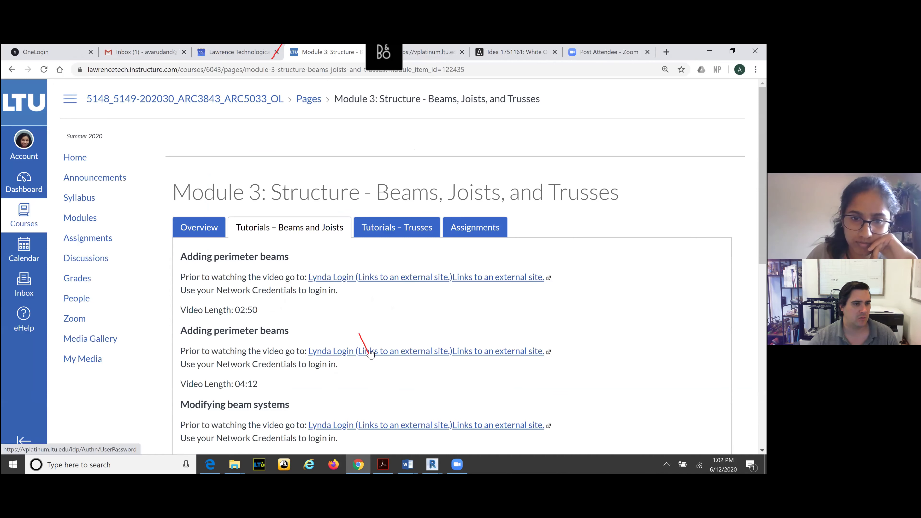
pyautogui.scroll(-1, 369, 351)
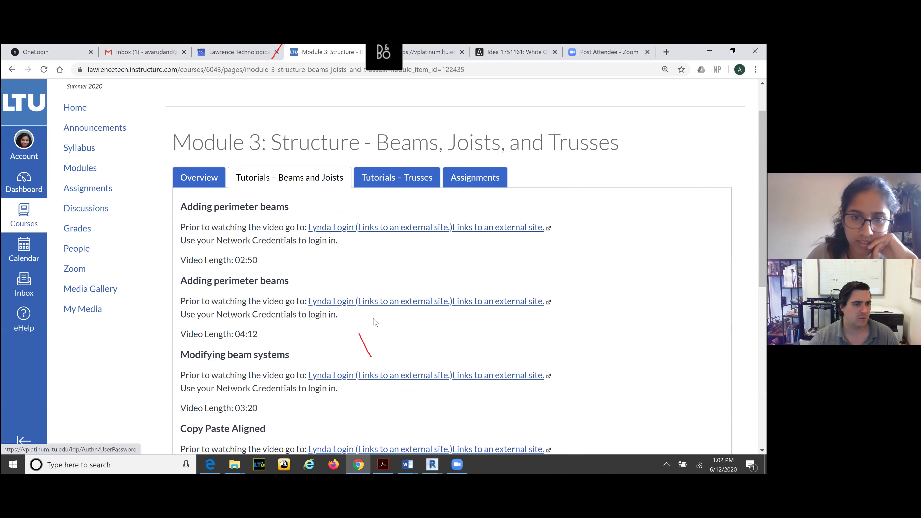